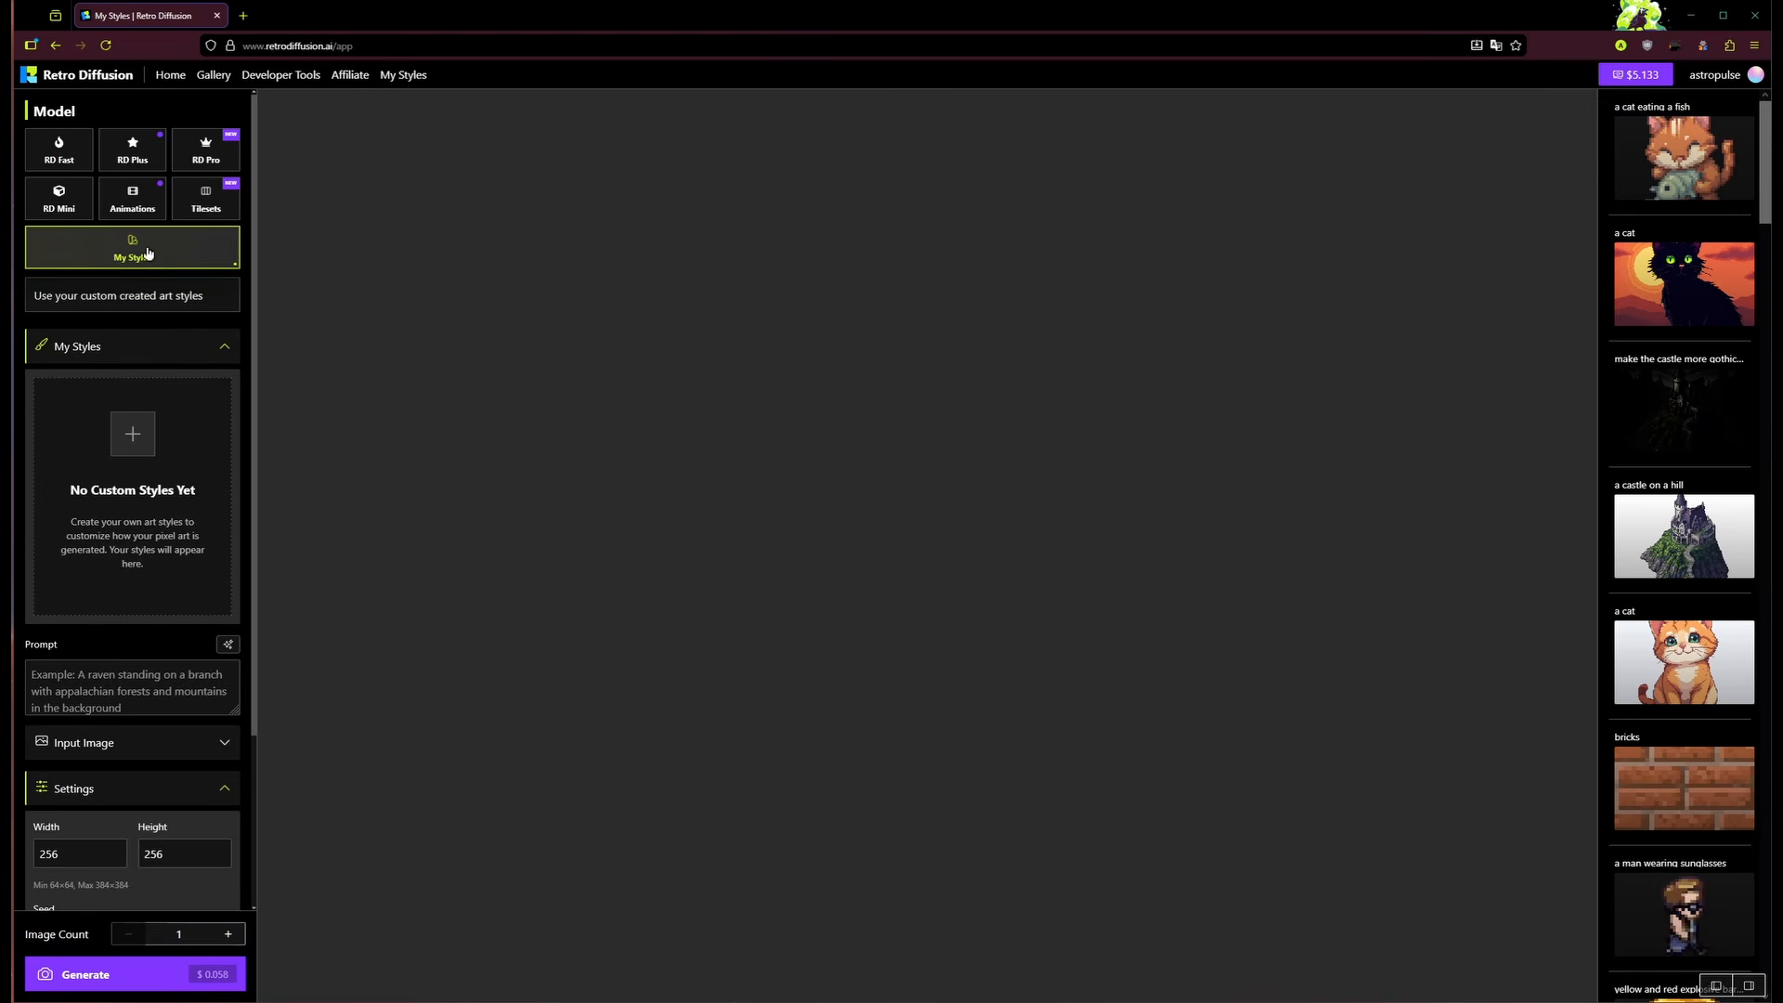
Step: Switch the generator to the RD Pro model with custom styles and go to the My Styles page
click(206, 151)
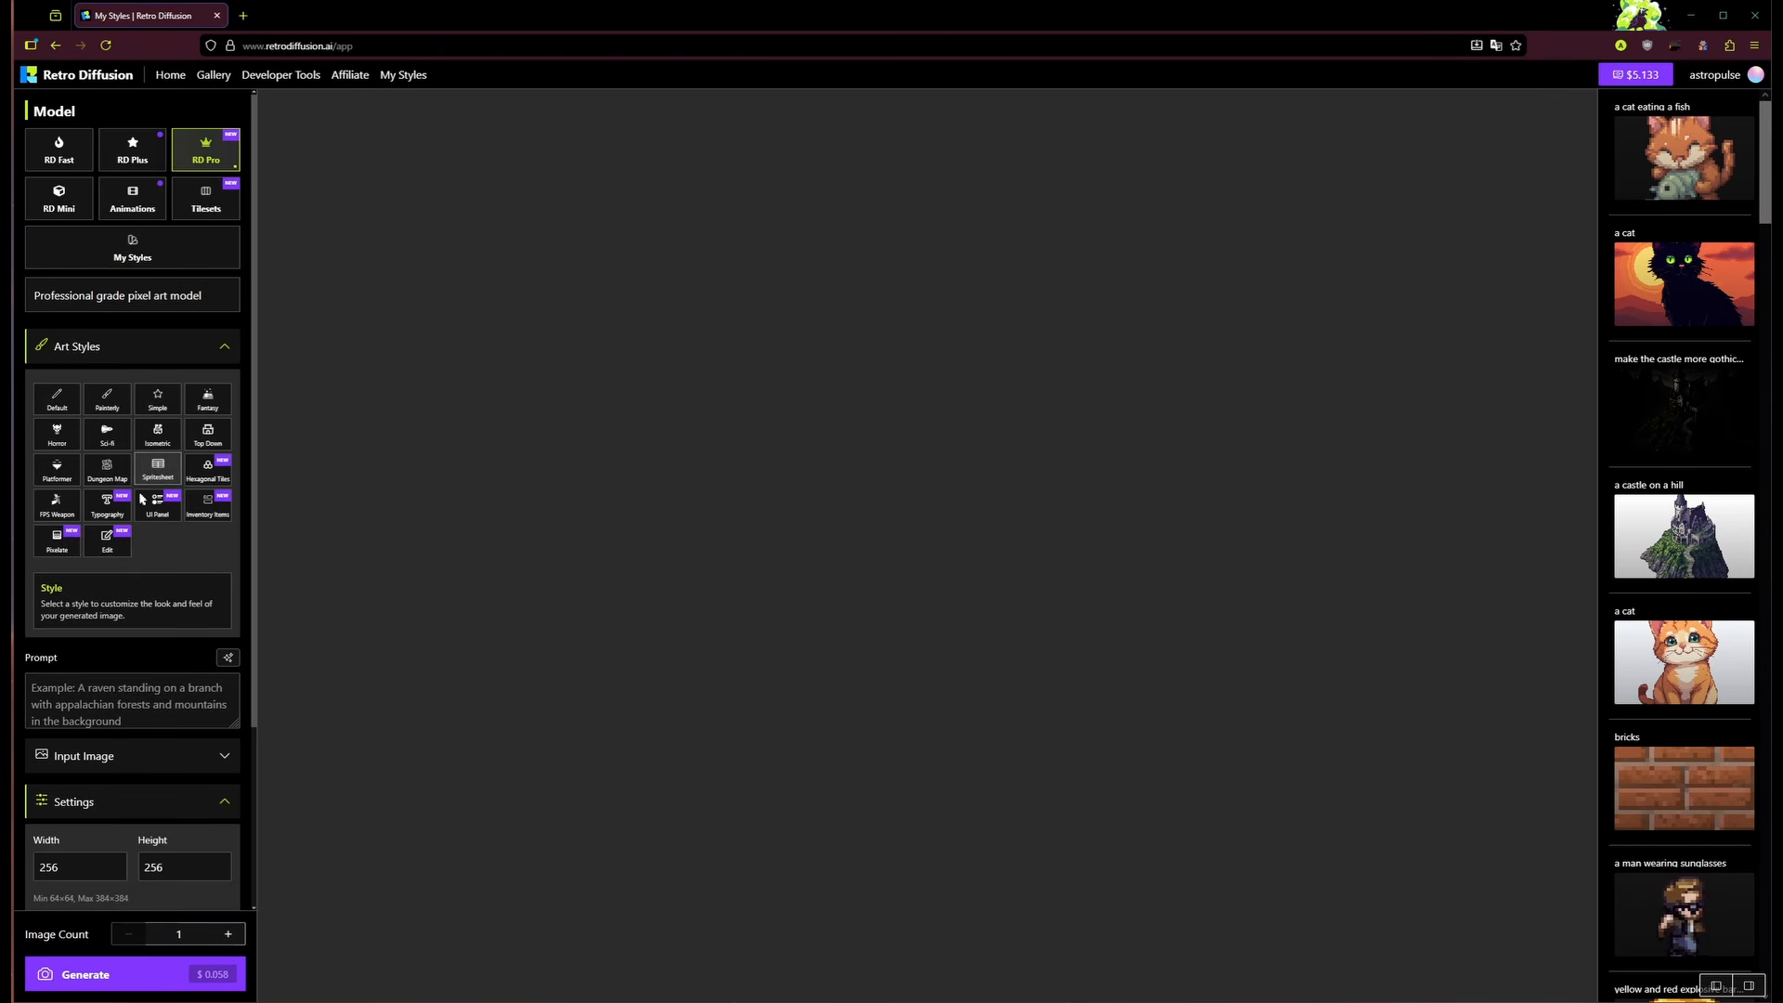
click(166, 254)
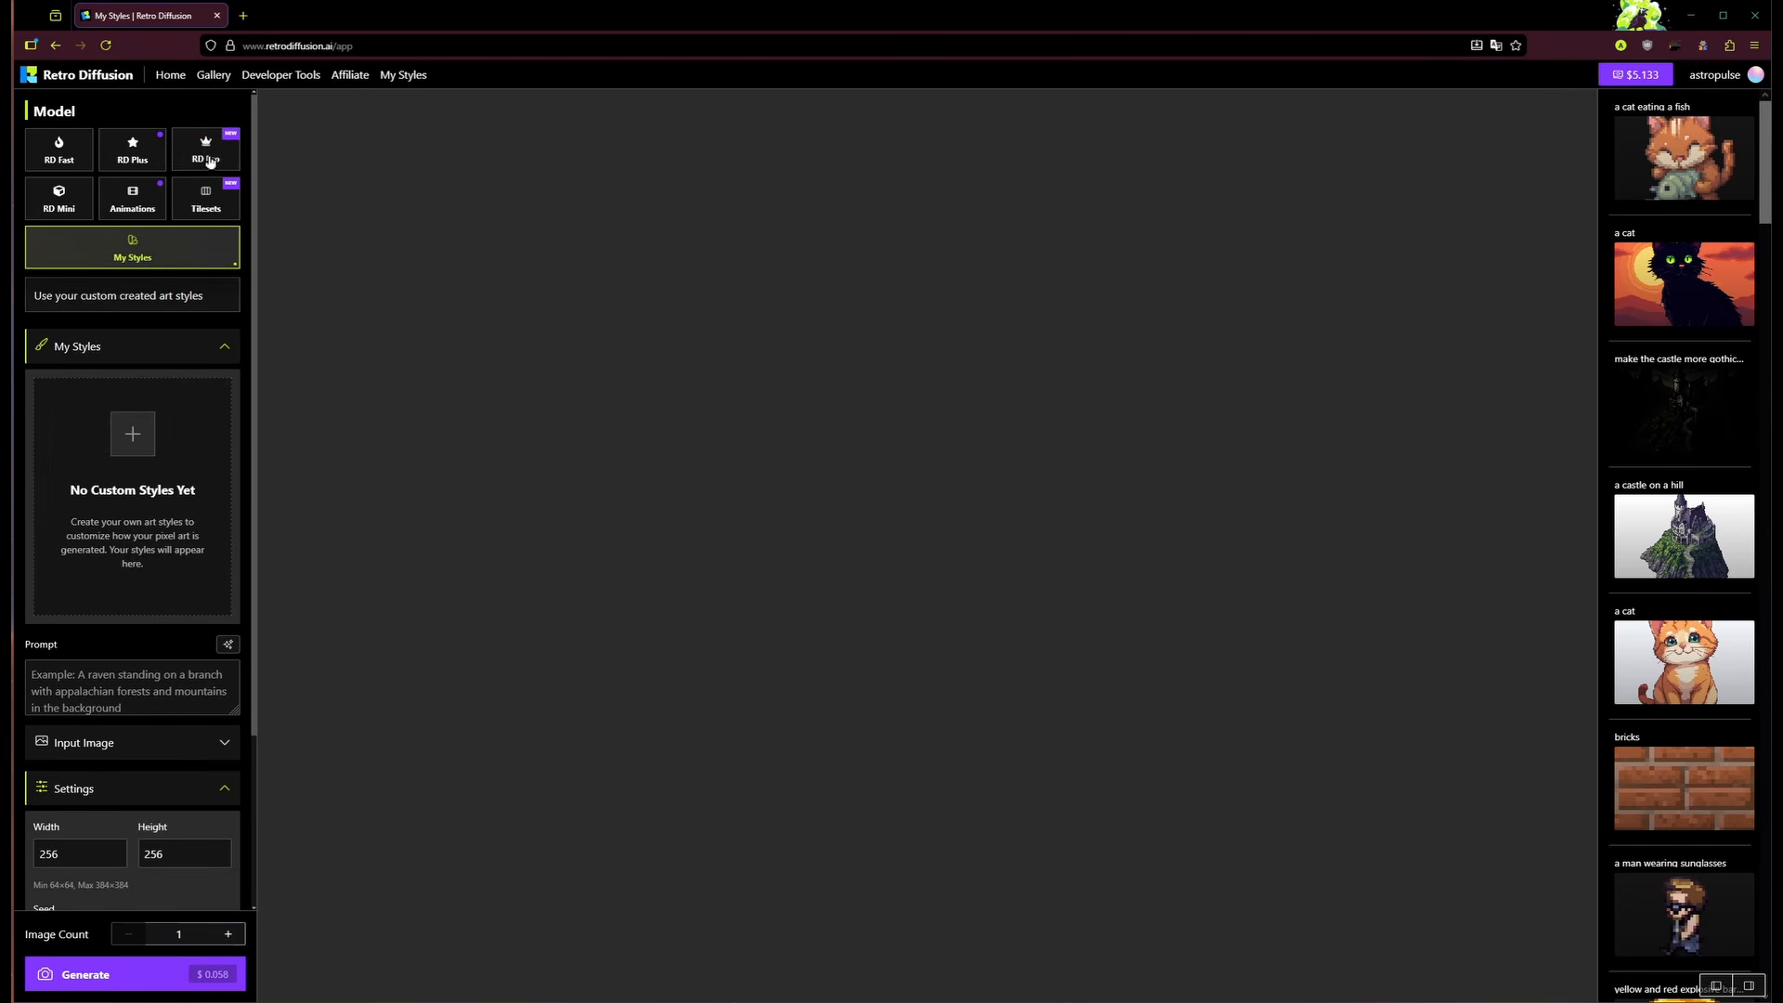
click(132, 435)
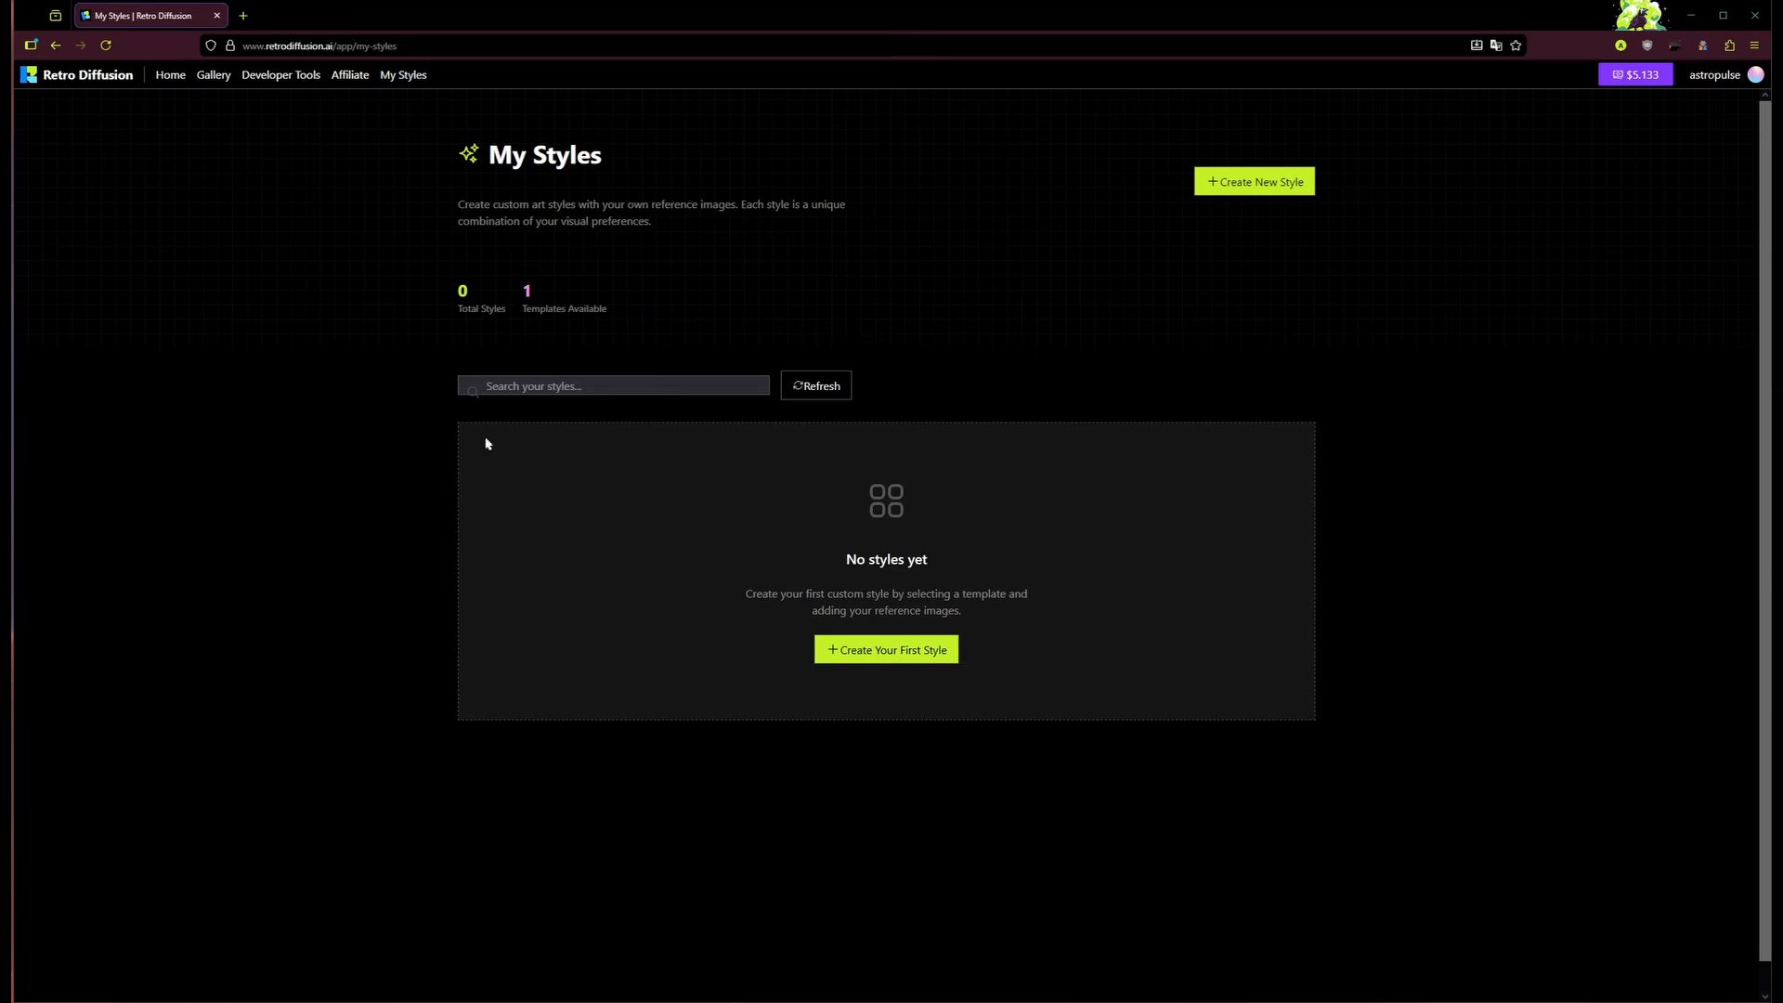
Step: Begin the first custom style from the RD Pro template
click(862, 657)
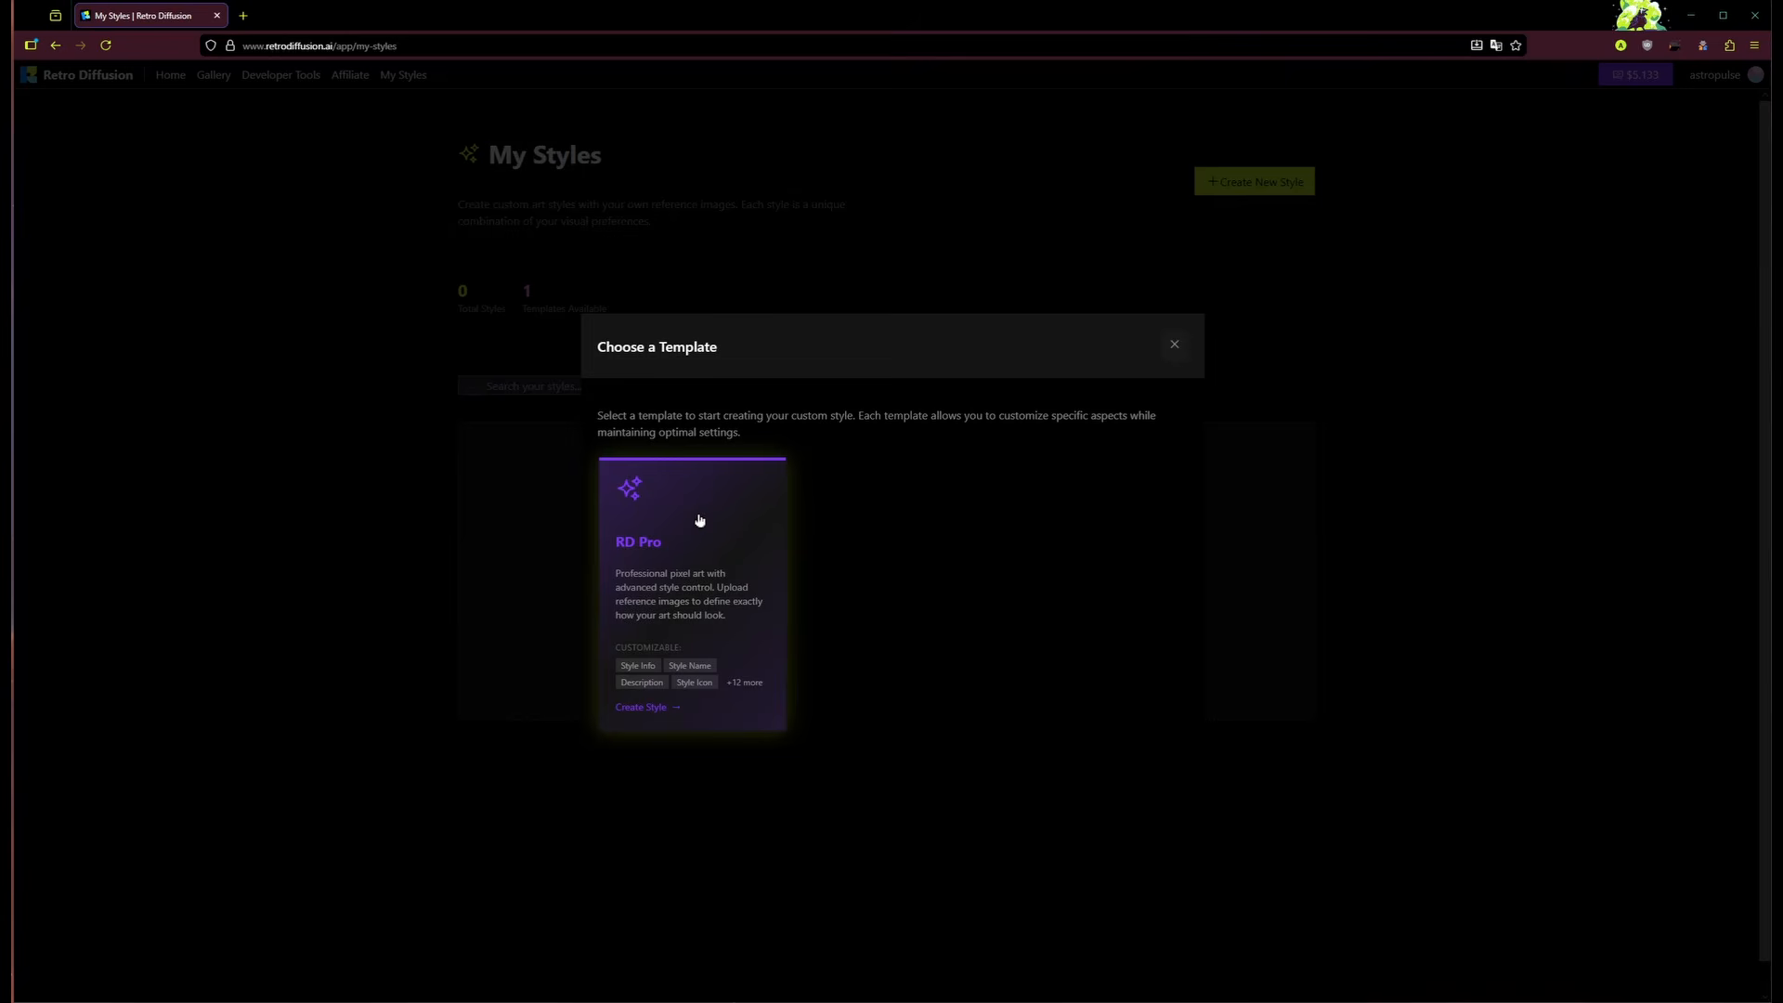
click(693, 550)
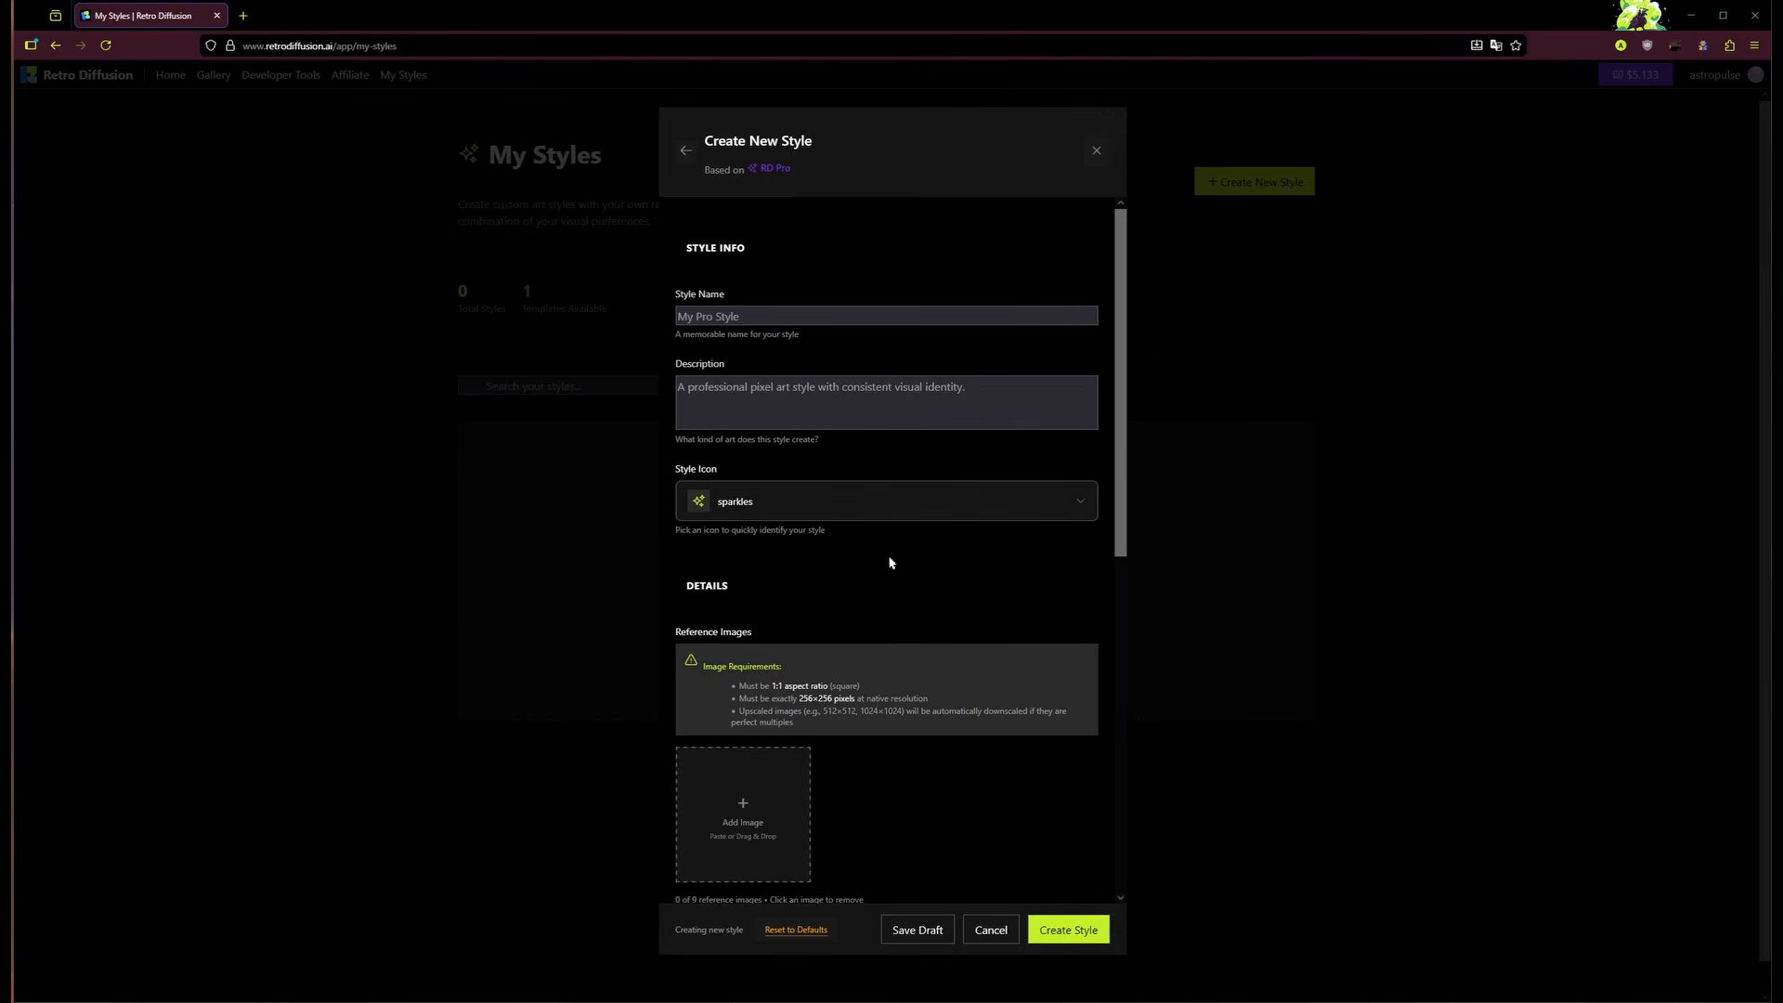
Step: Name the style 'Portrait' with the description 'Create portraits of characters'
scroll(883, 529, down, 7)
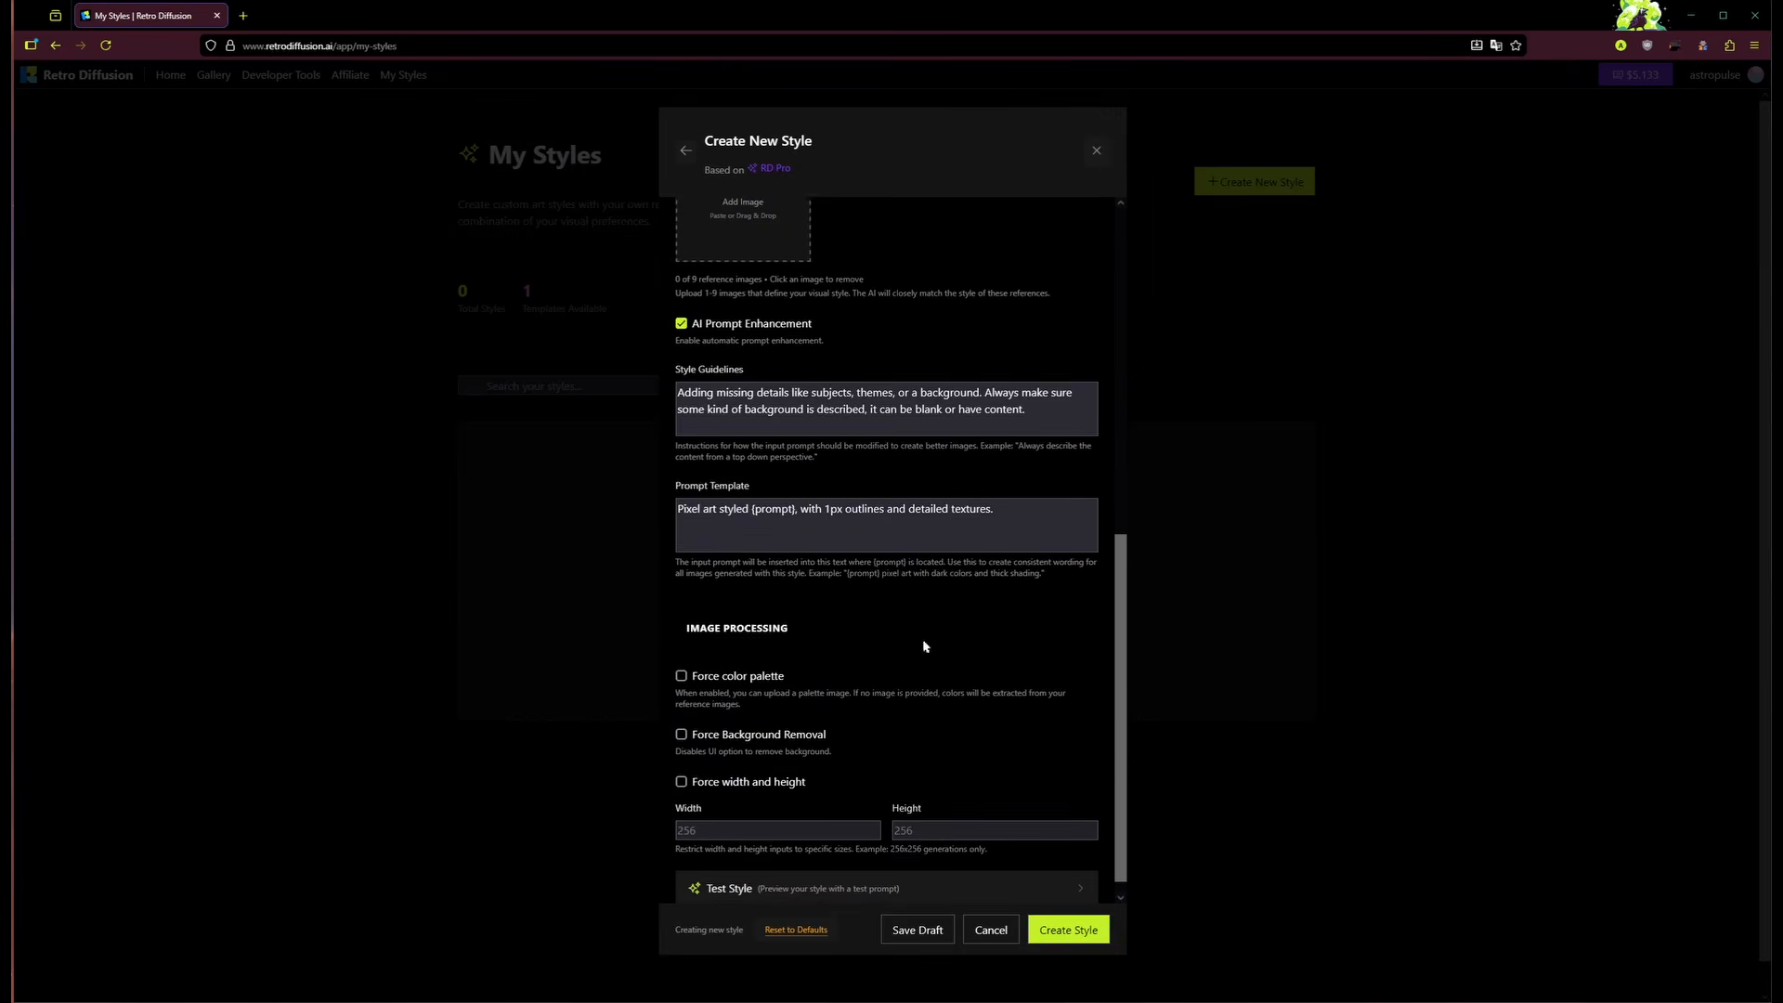
scroll(949, 694, up, 7)
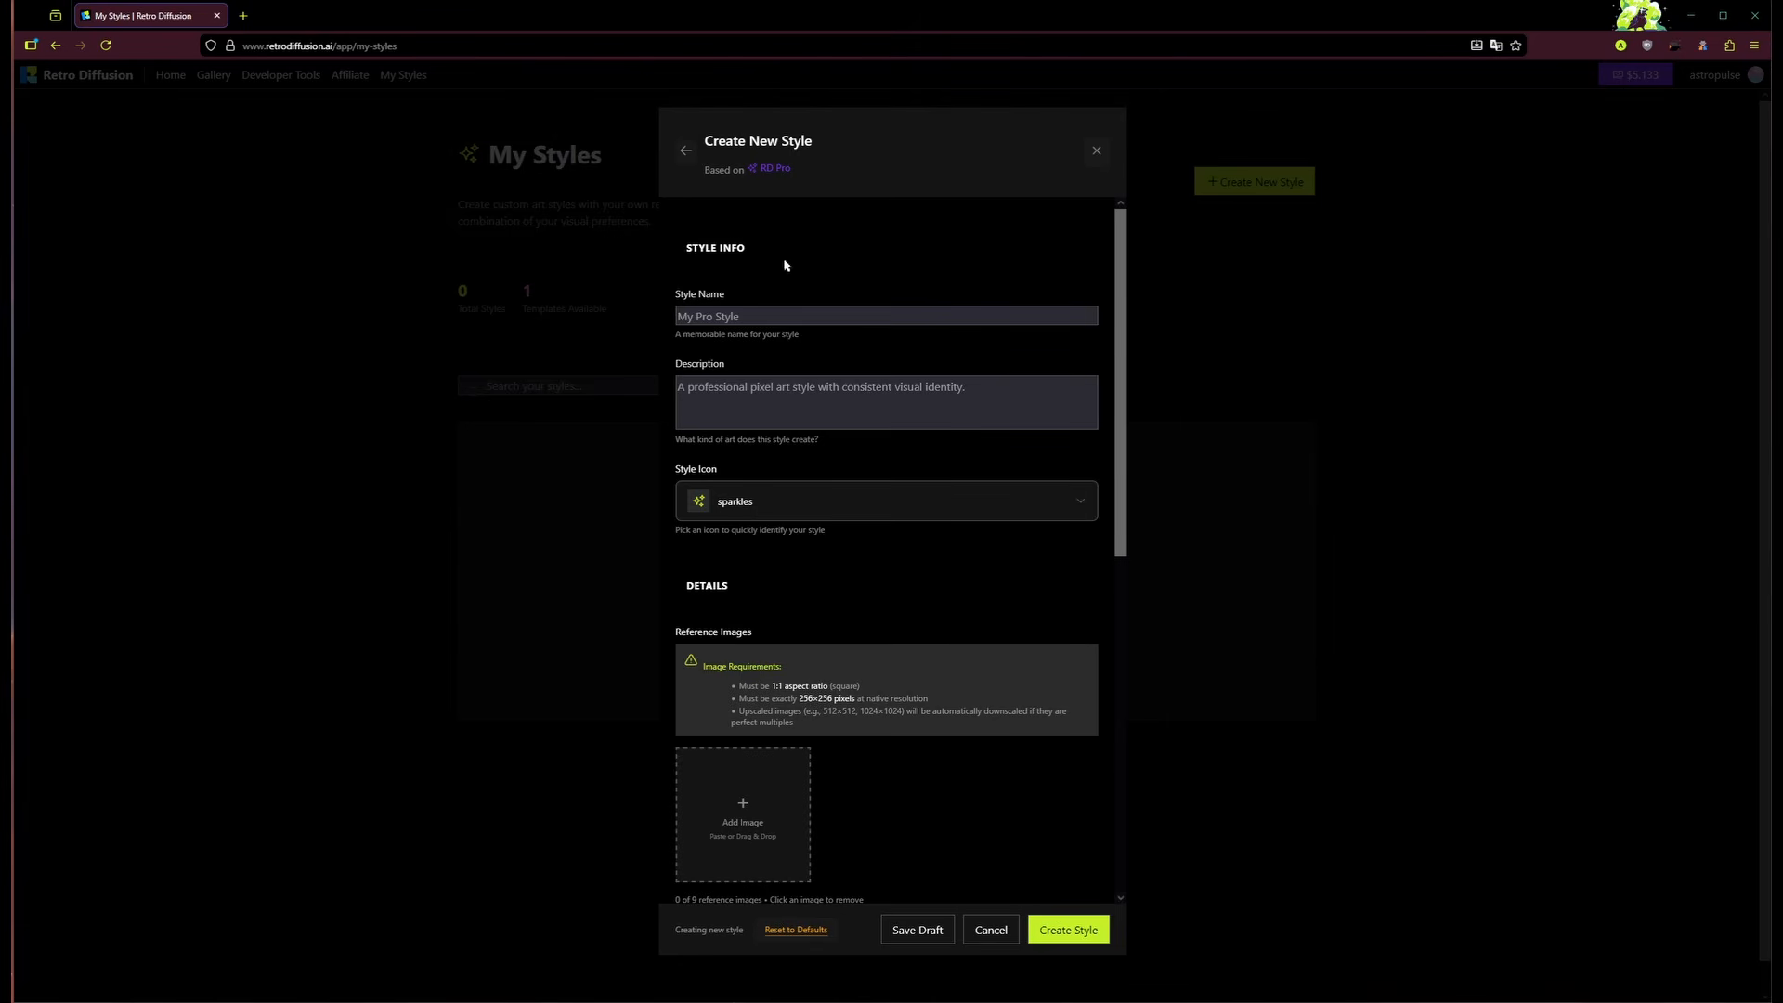
click(857, 316)
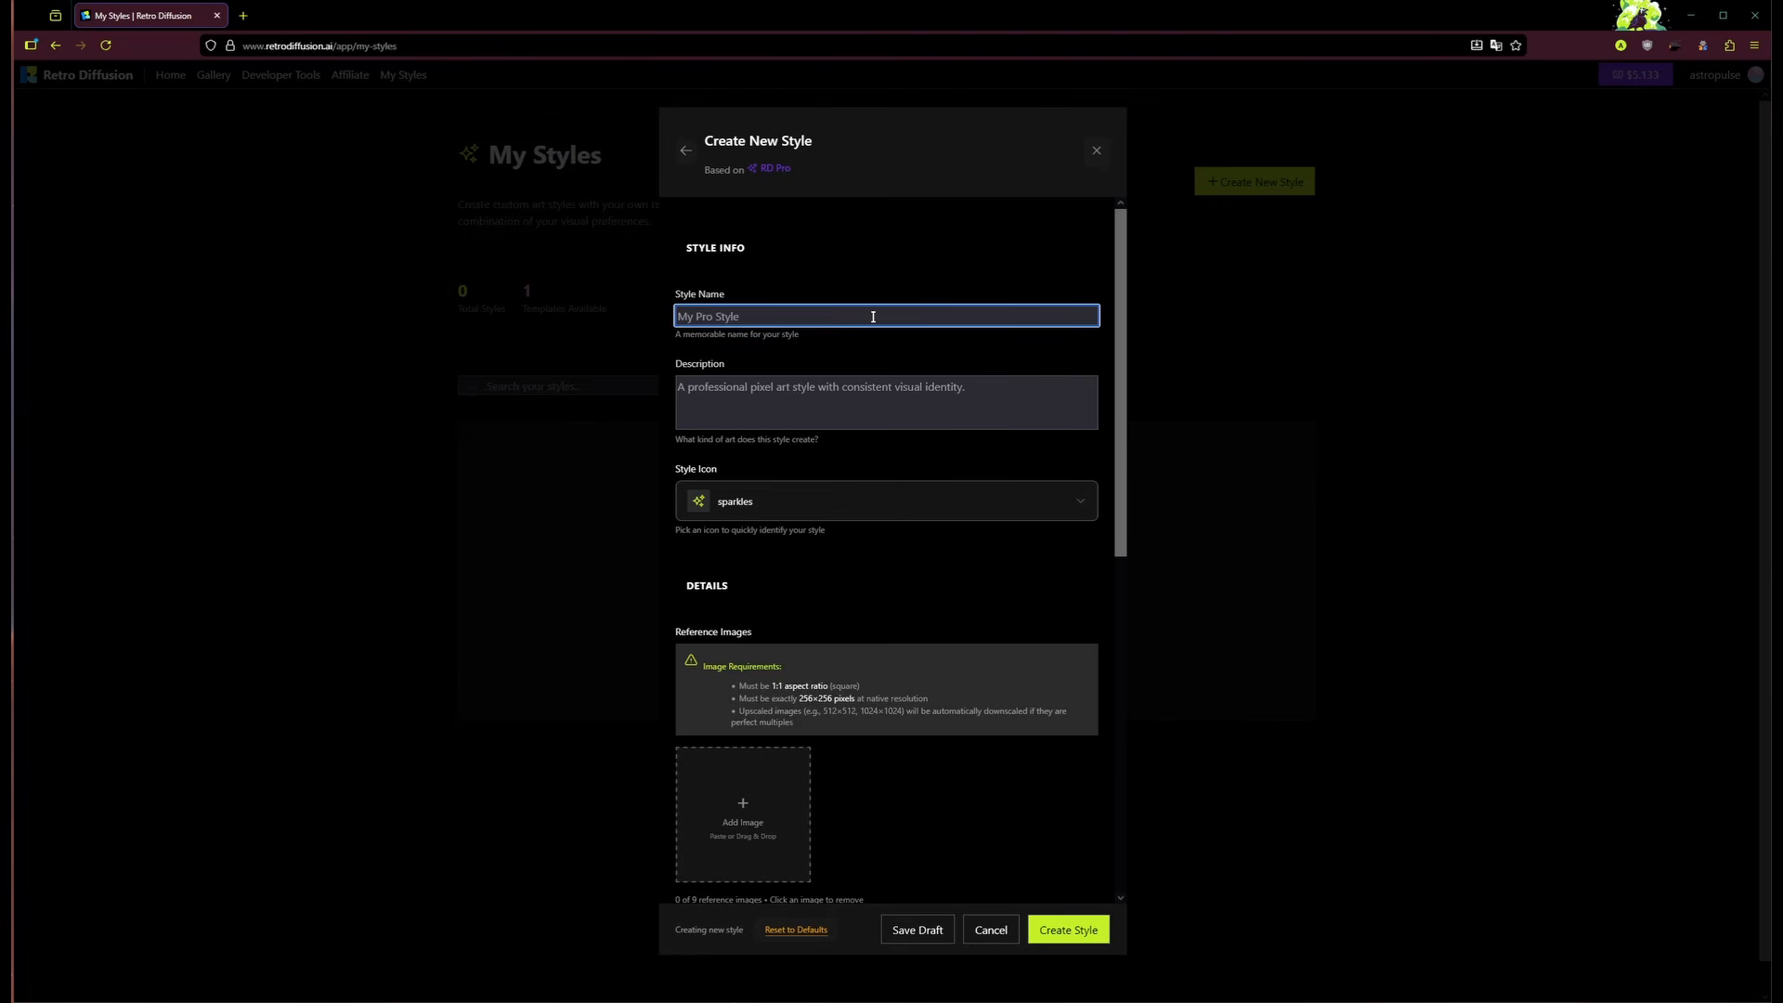
text(Portrait)
click(900, 387)
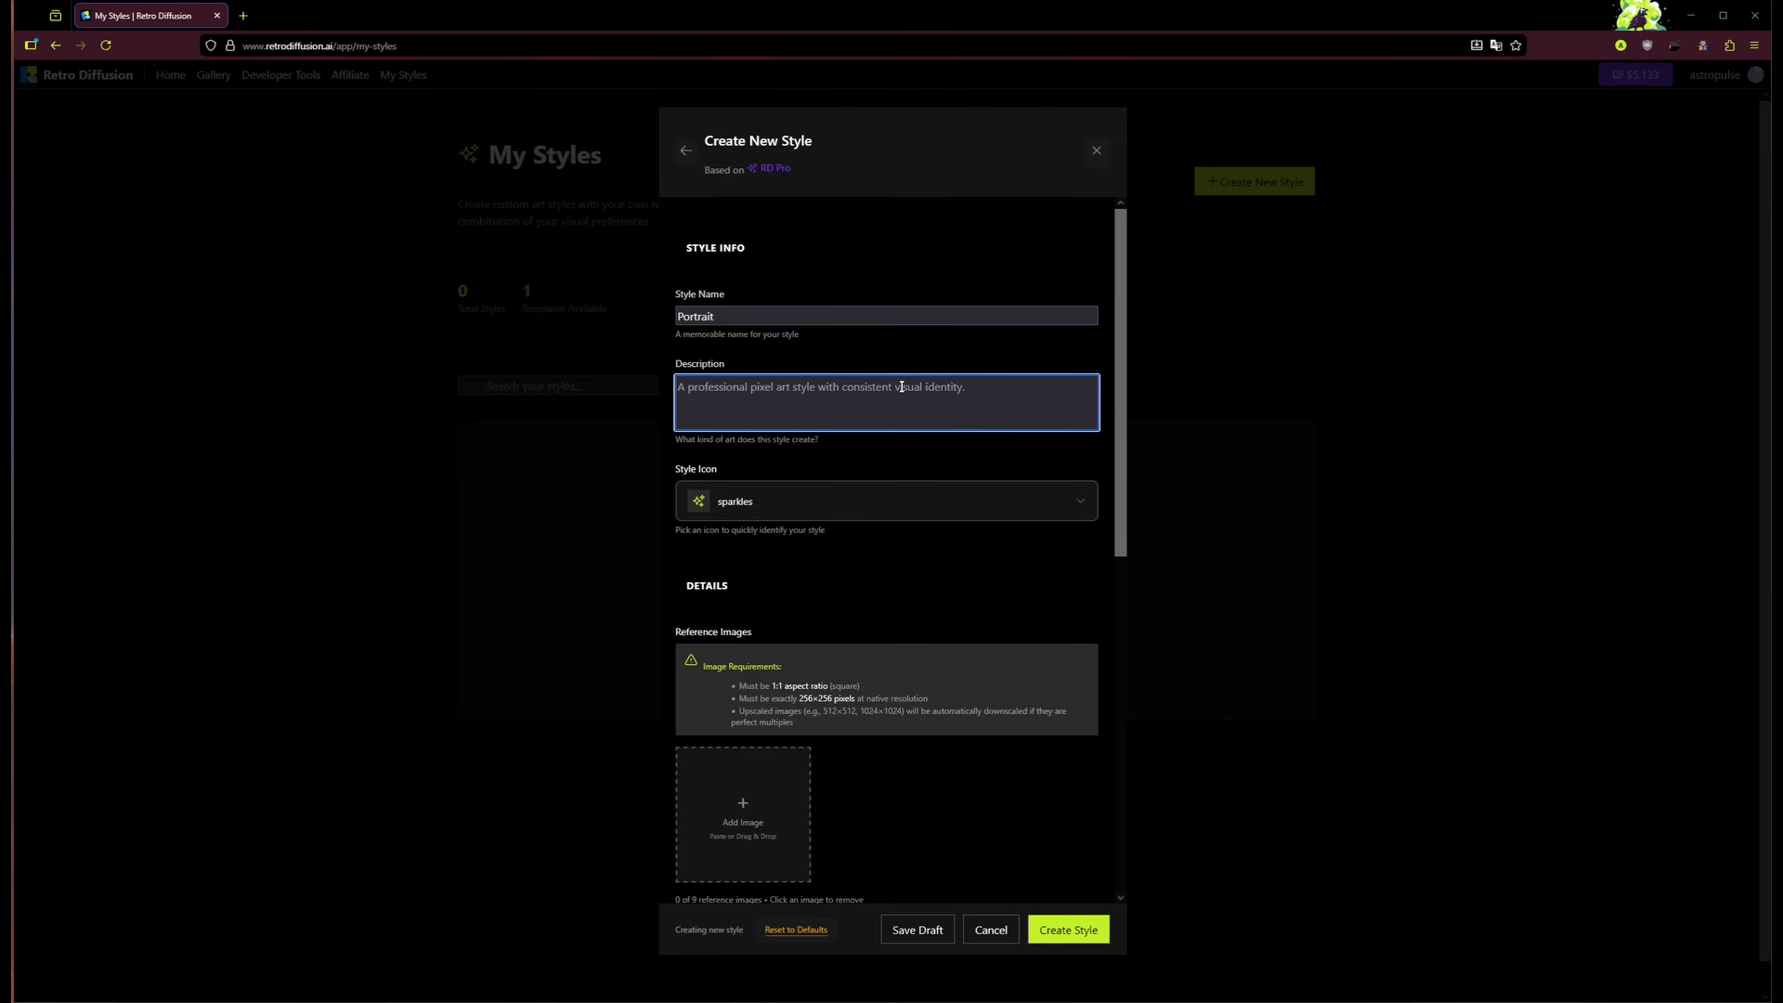
text(Create portra)
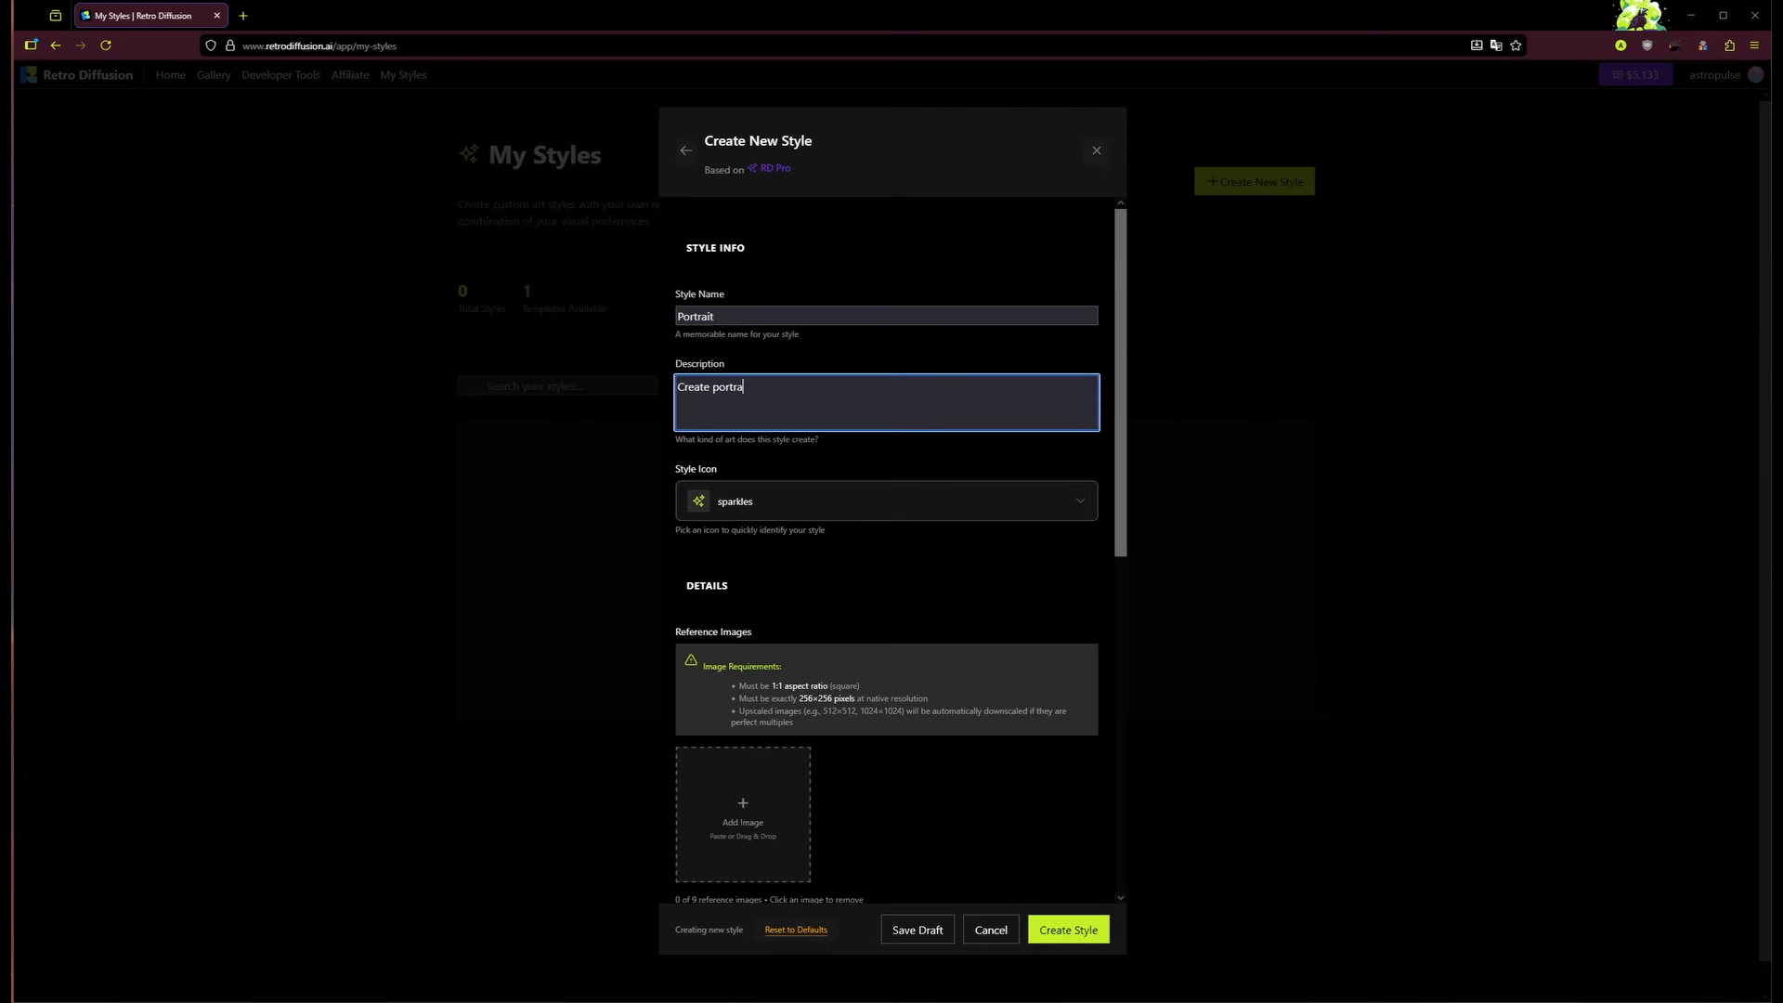
text(its of characters)
click(833, 445)
Step: Choose the user (person) icon as the style icon
scroll(841, 439, down, 1)
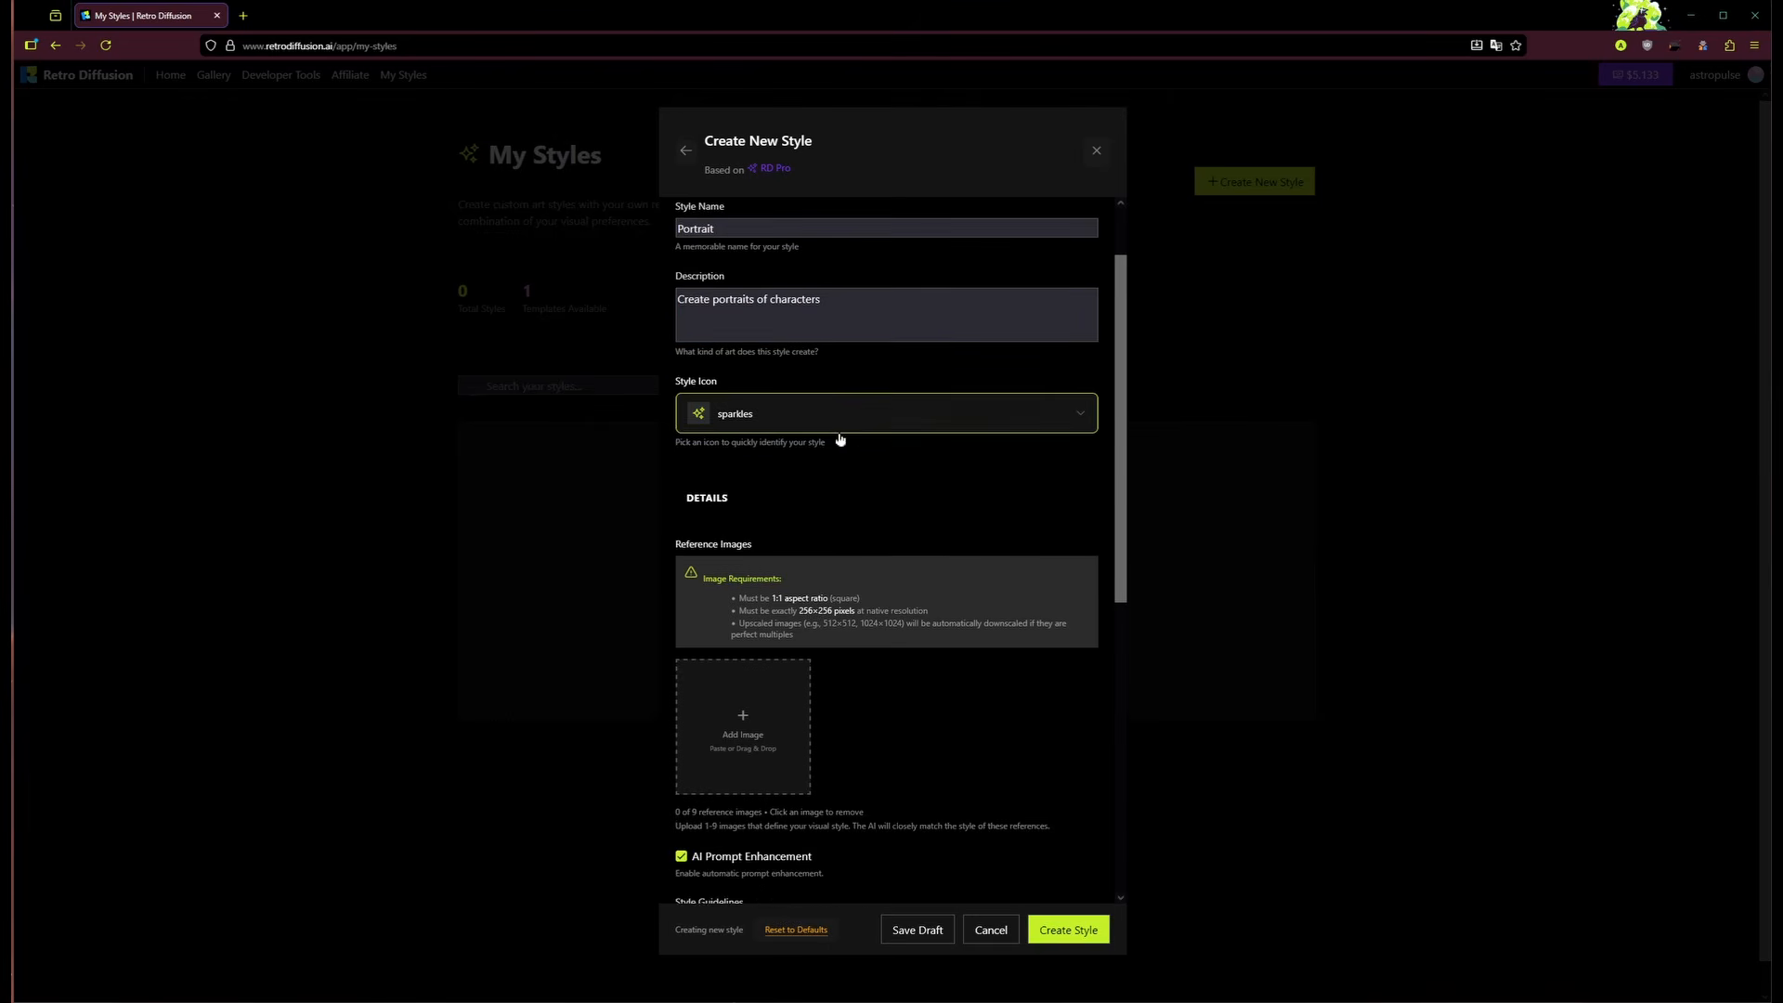
scroll(840, 439, down, 1)
click(840, 336)
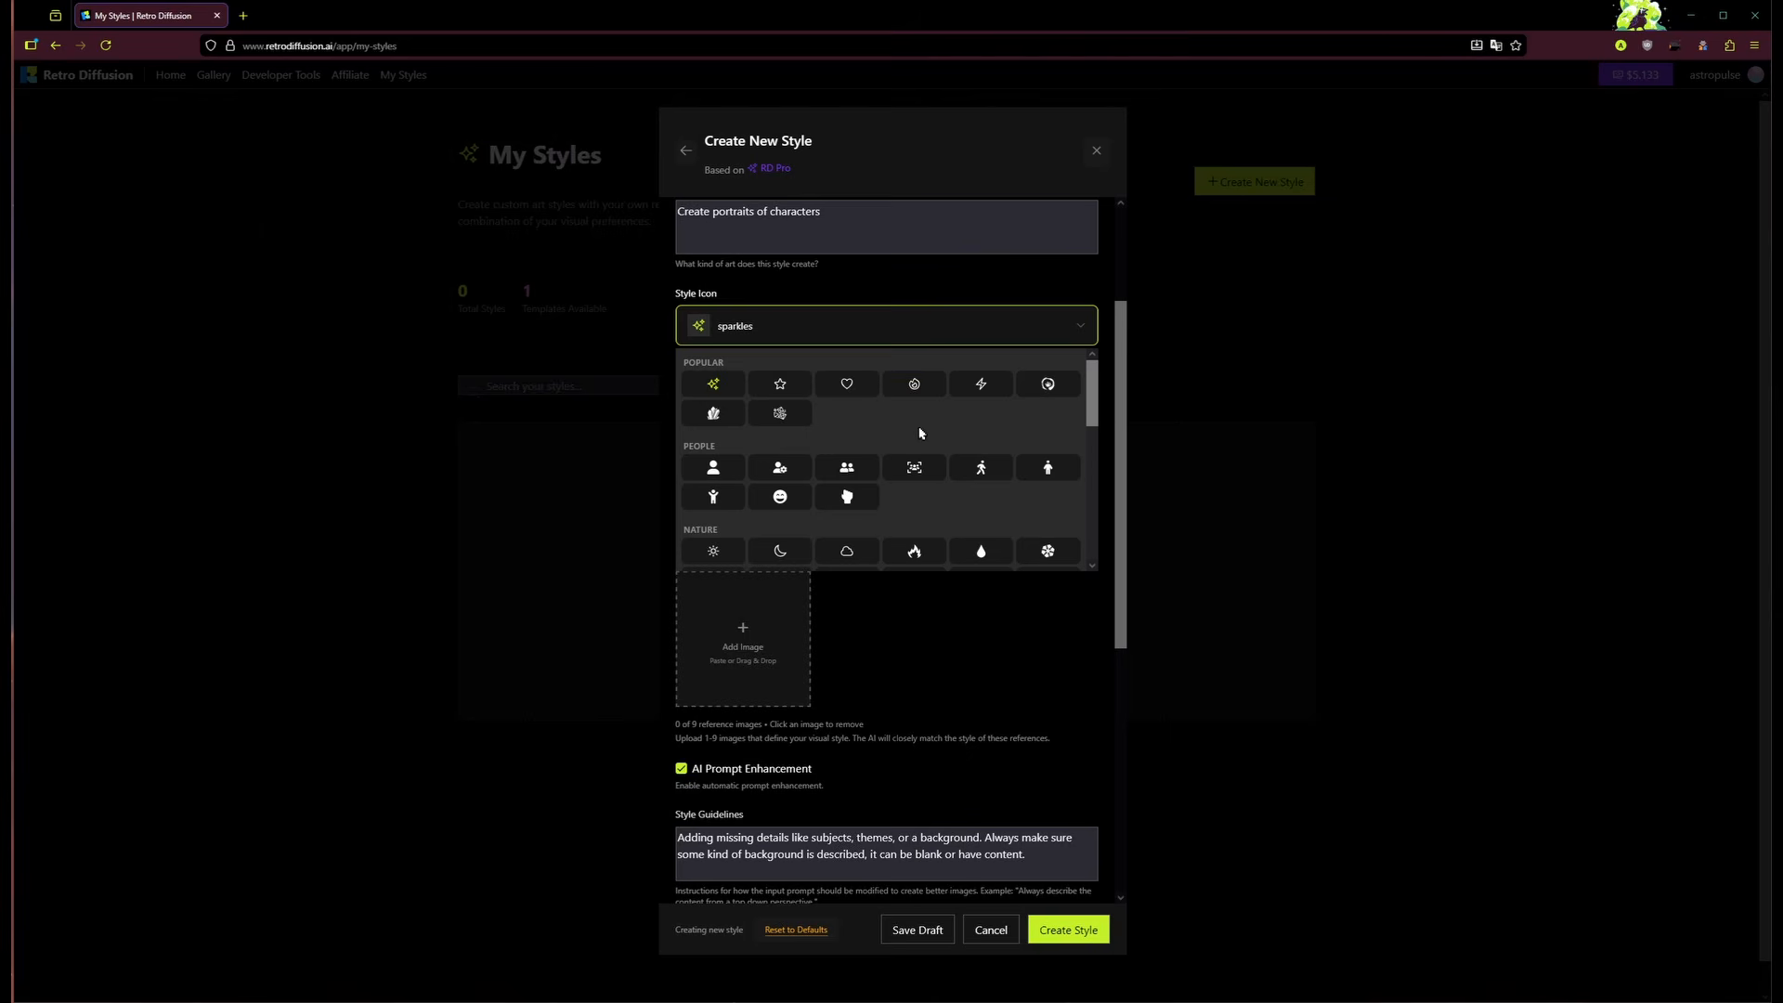
scroll(919, 433, down, 5)
scroll(956, 498, up, 5)
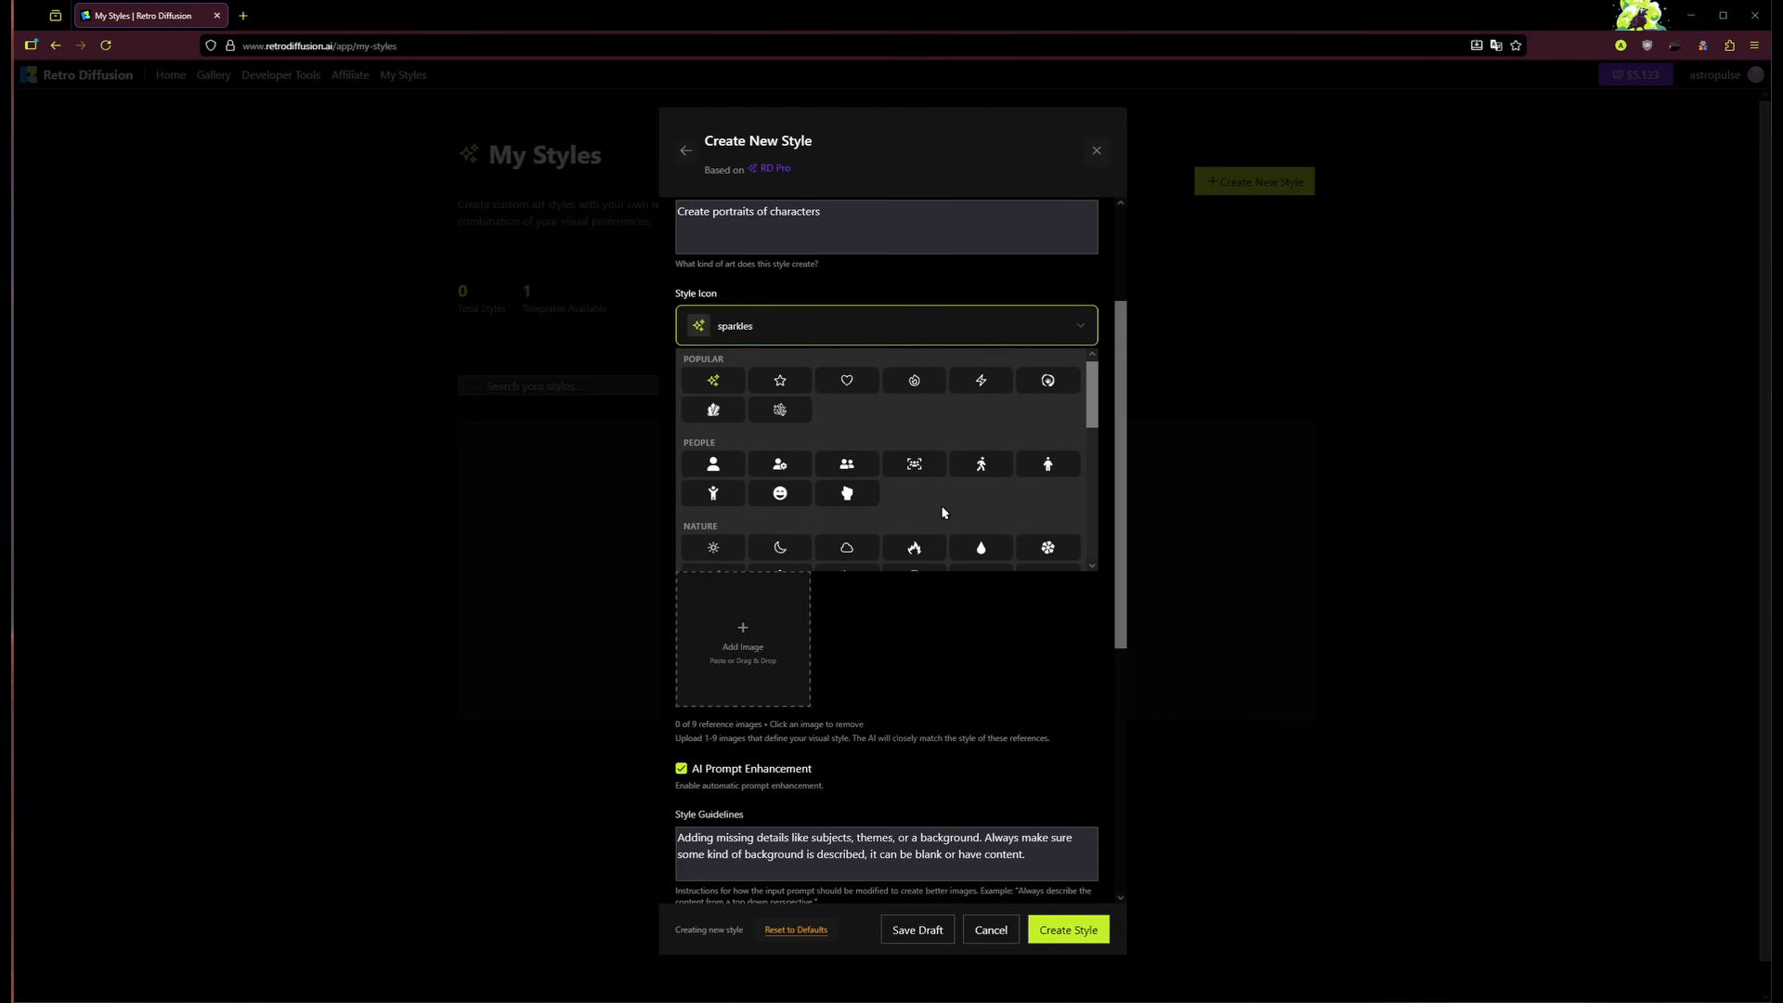
click(724, 463)
scroll(817, 413, down, 1)
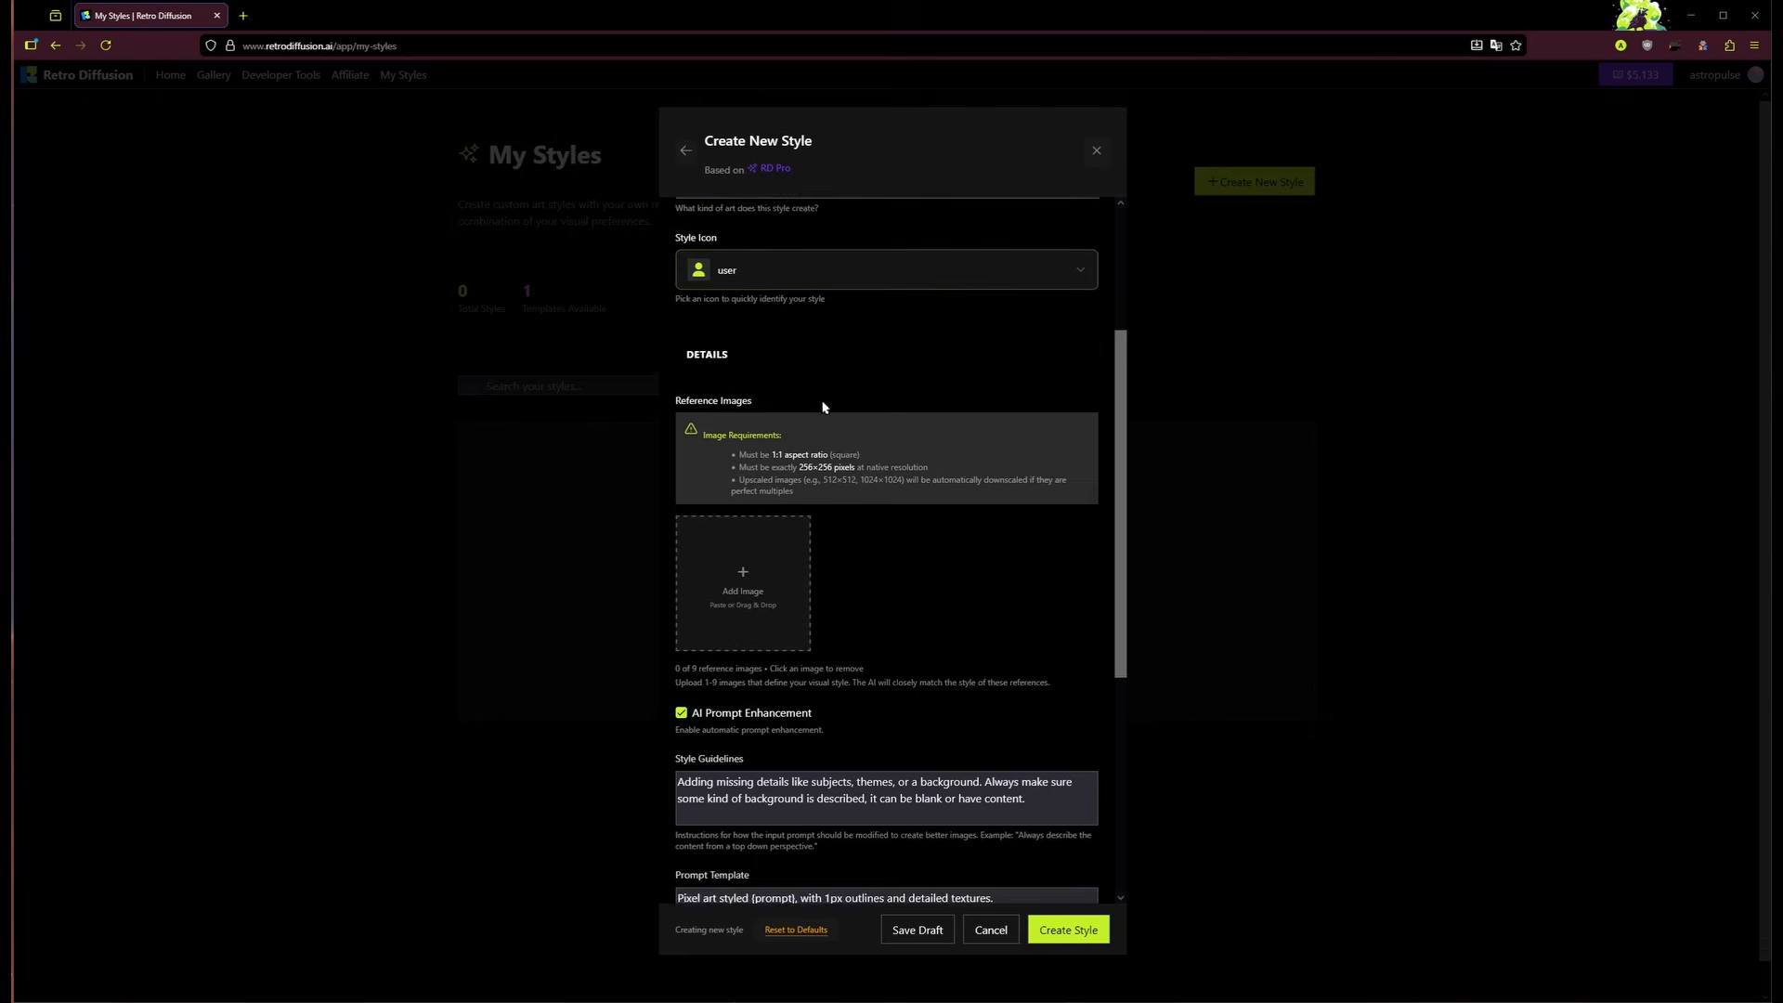
scroll(795, 424, down, 1)
scroll(881, 448, up, 1)
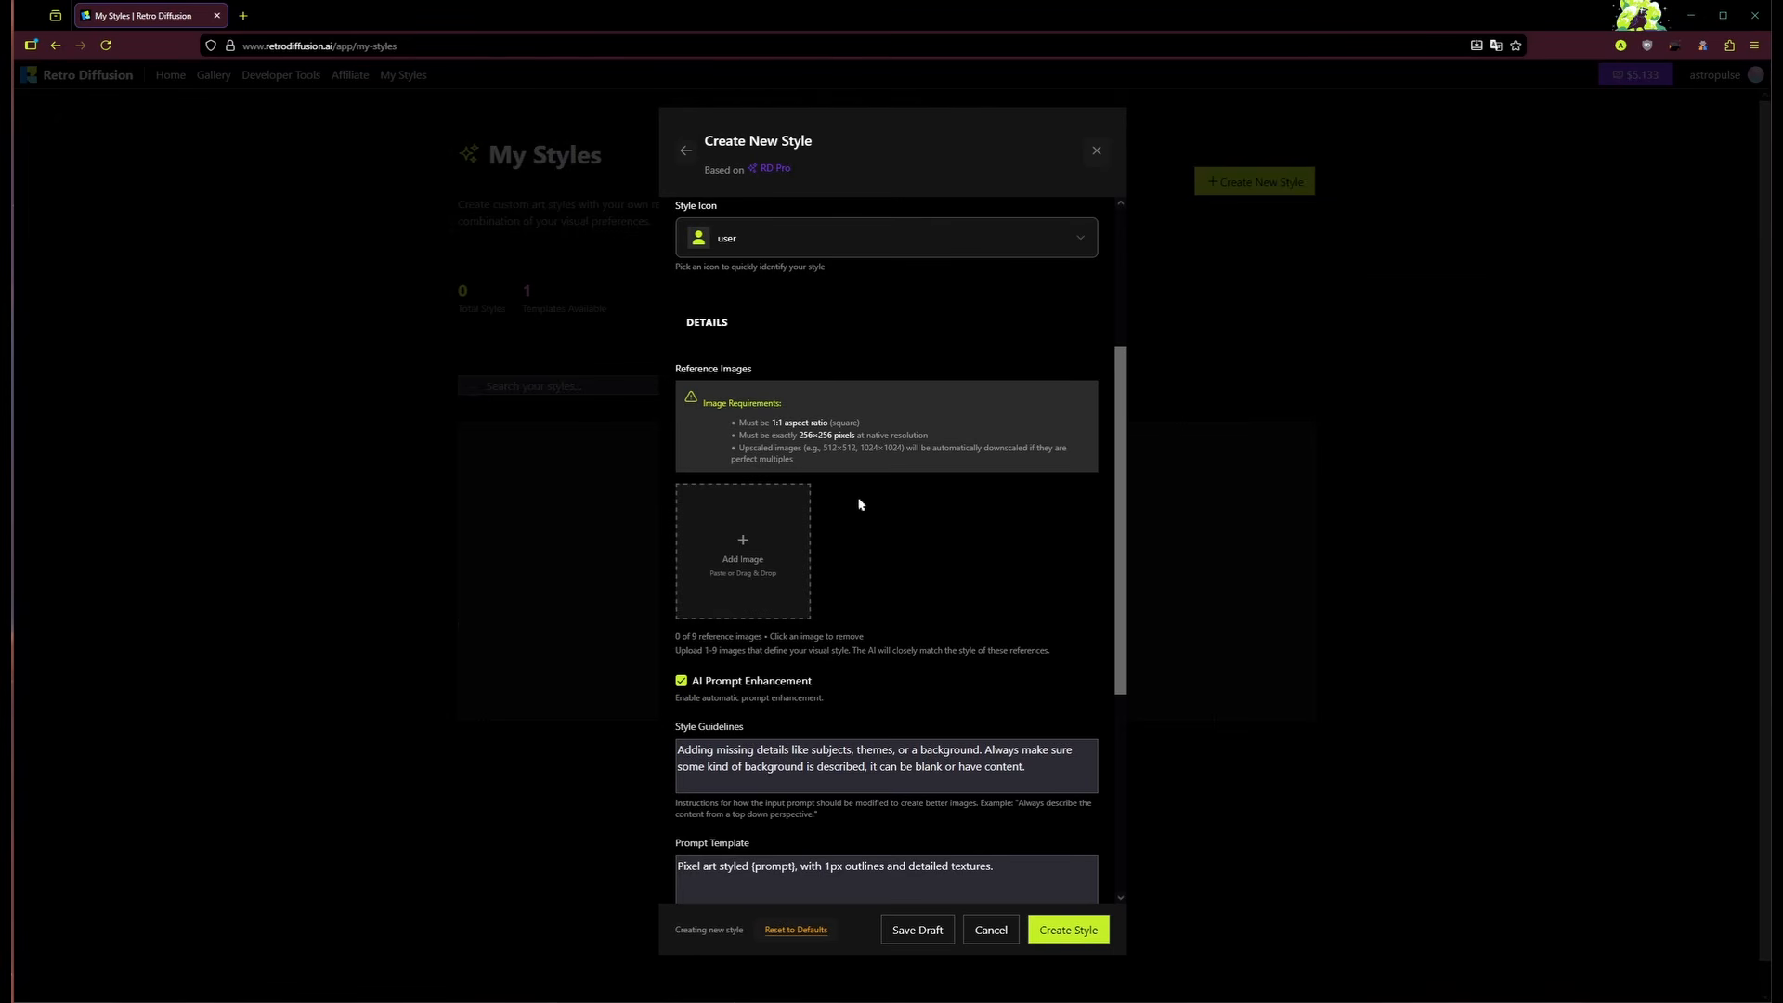
Step: Add the a_beautiful_woman PNG portrait as the style's first reference image
click(748, 548)
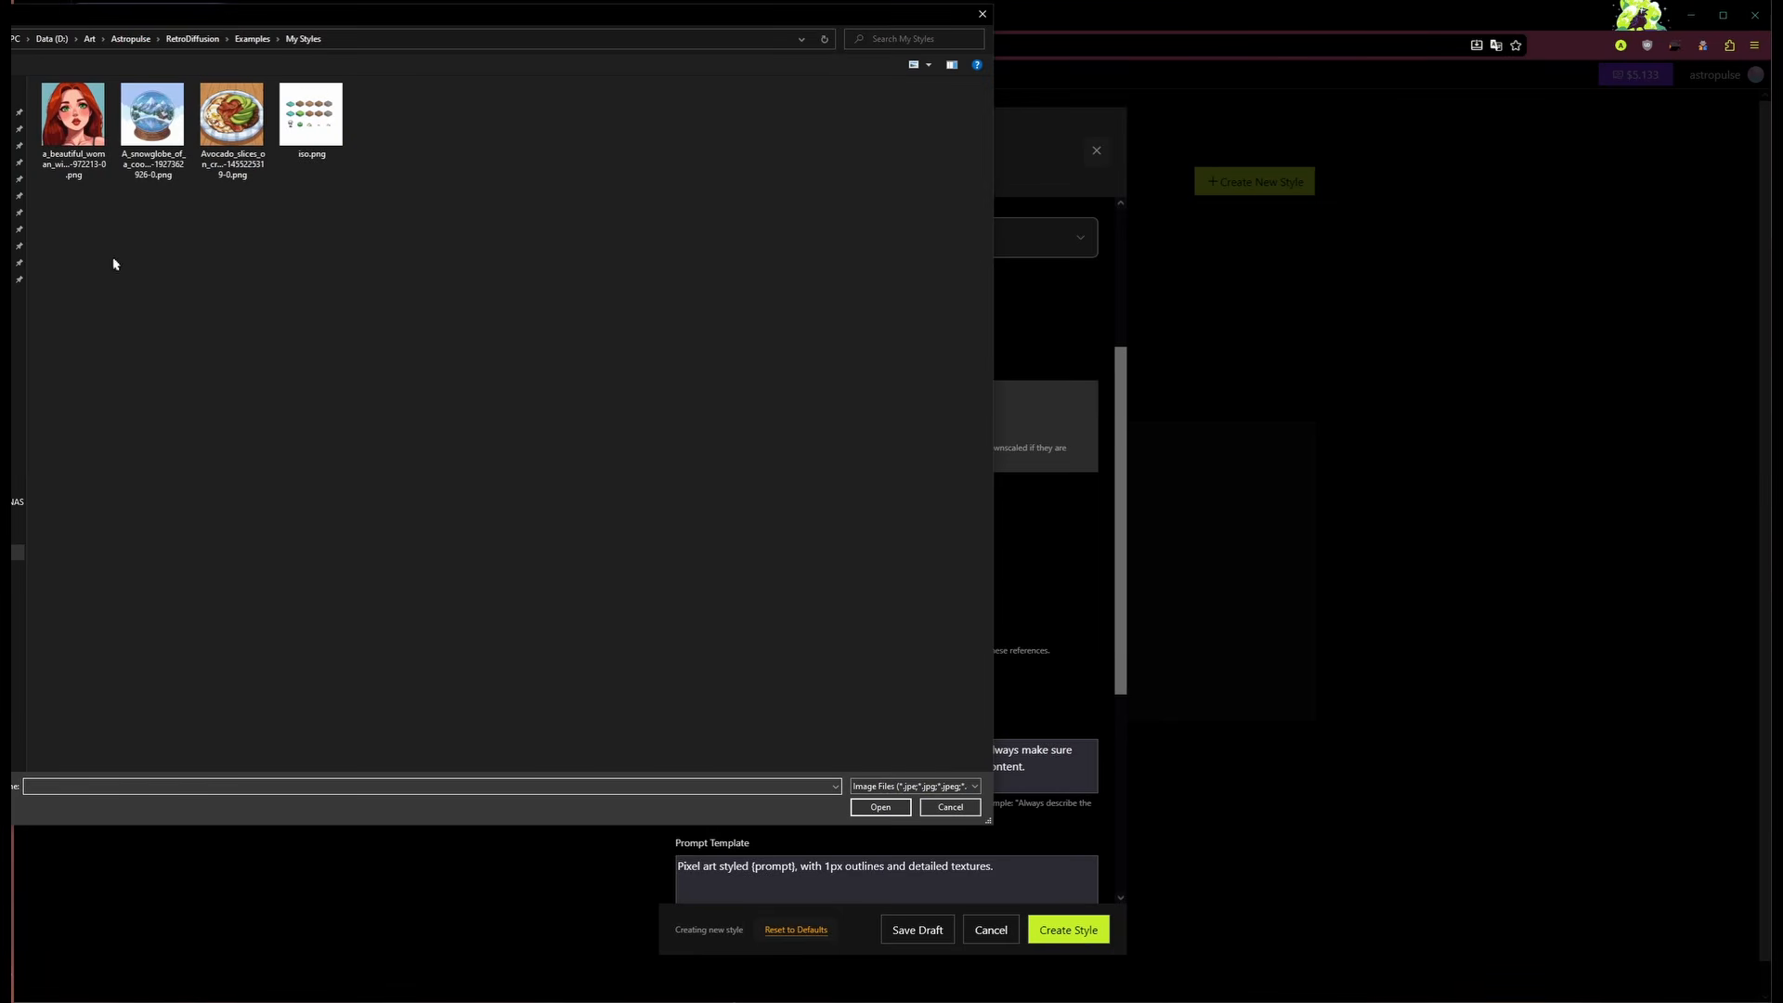
click(77, 154)
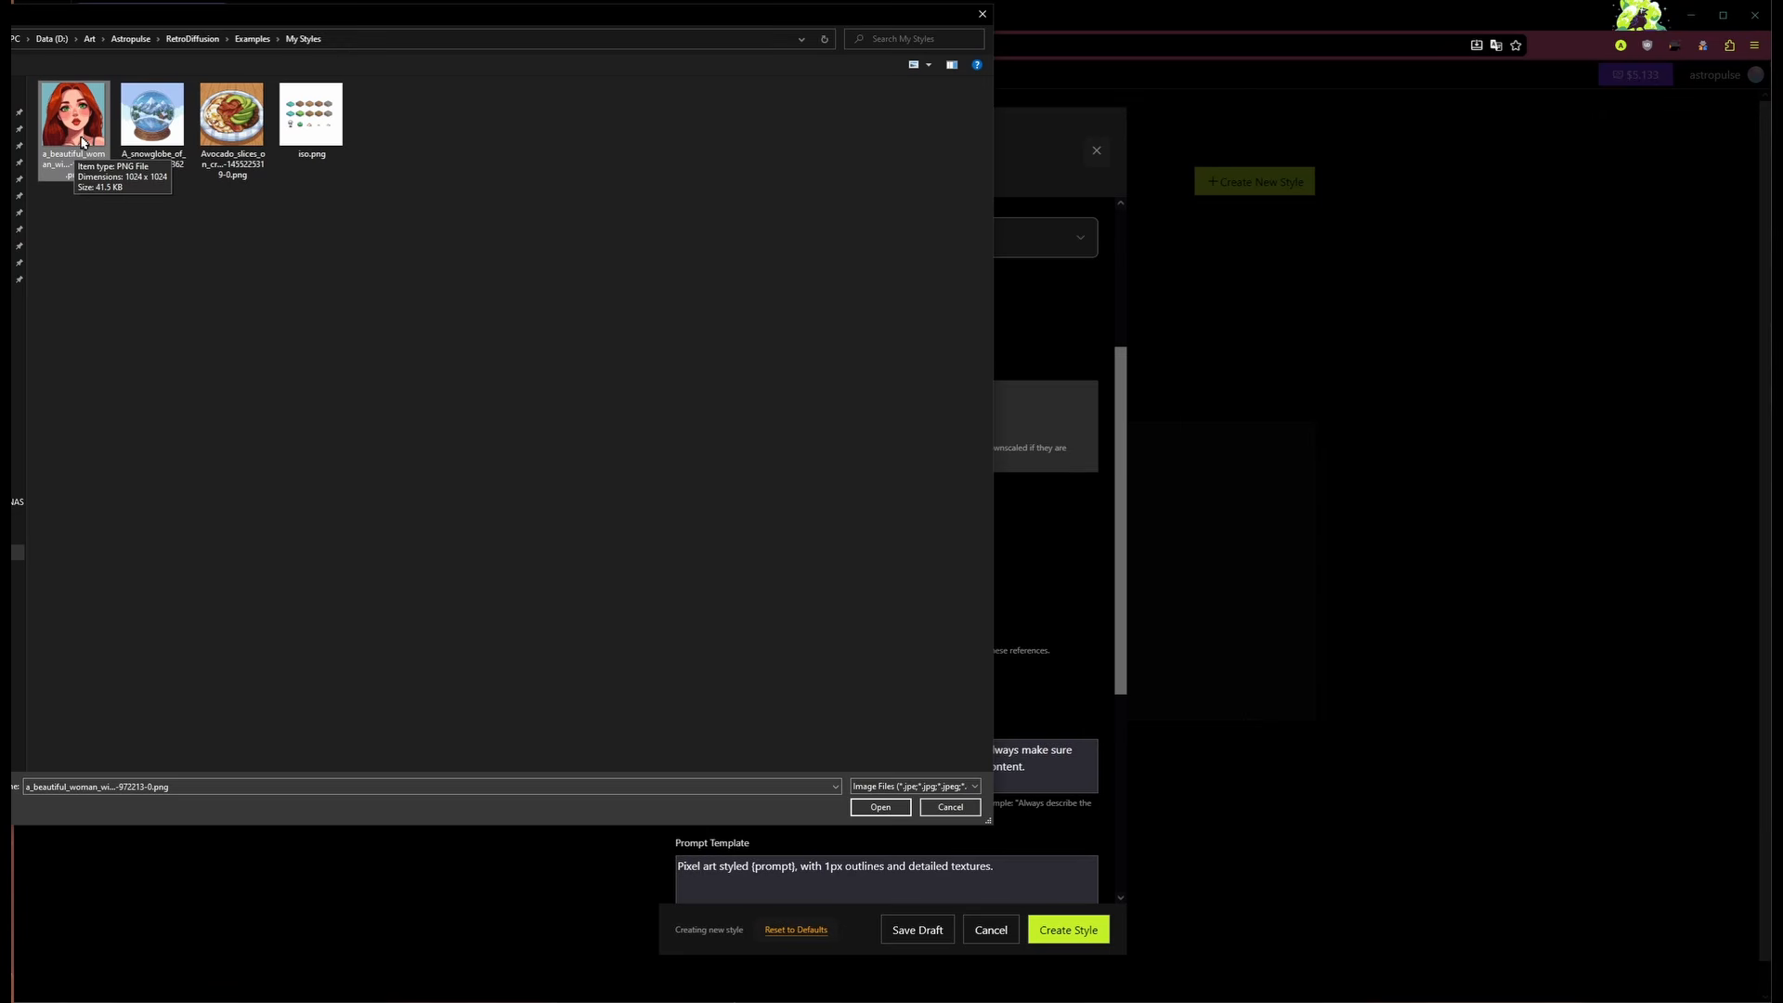
click(899, 807)
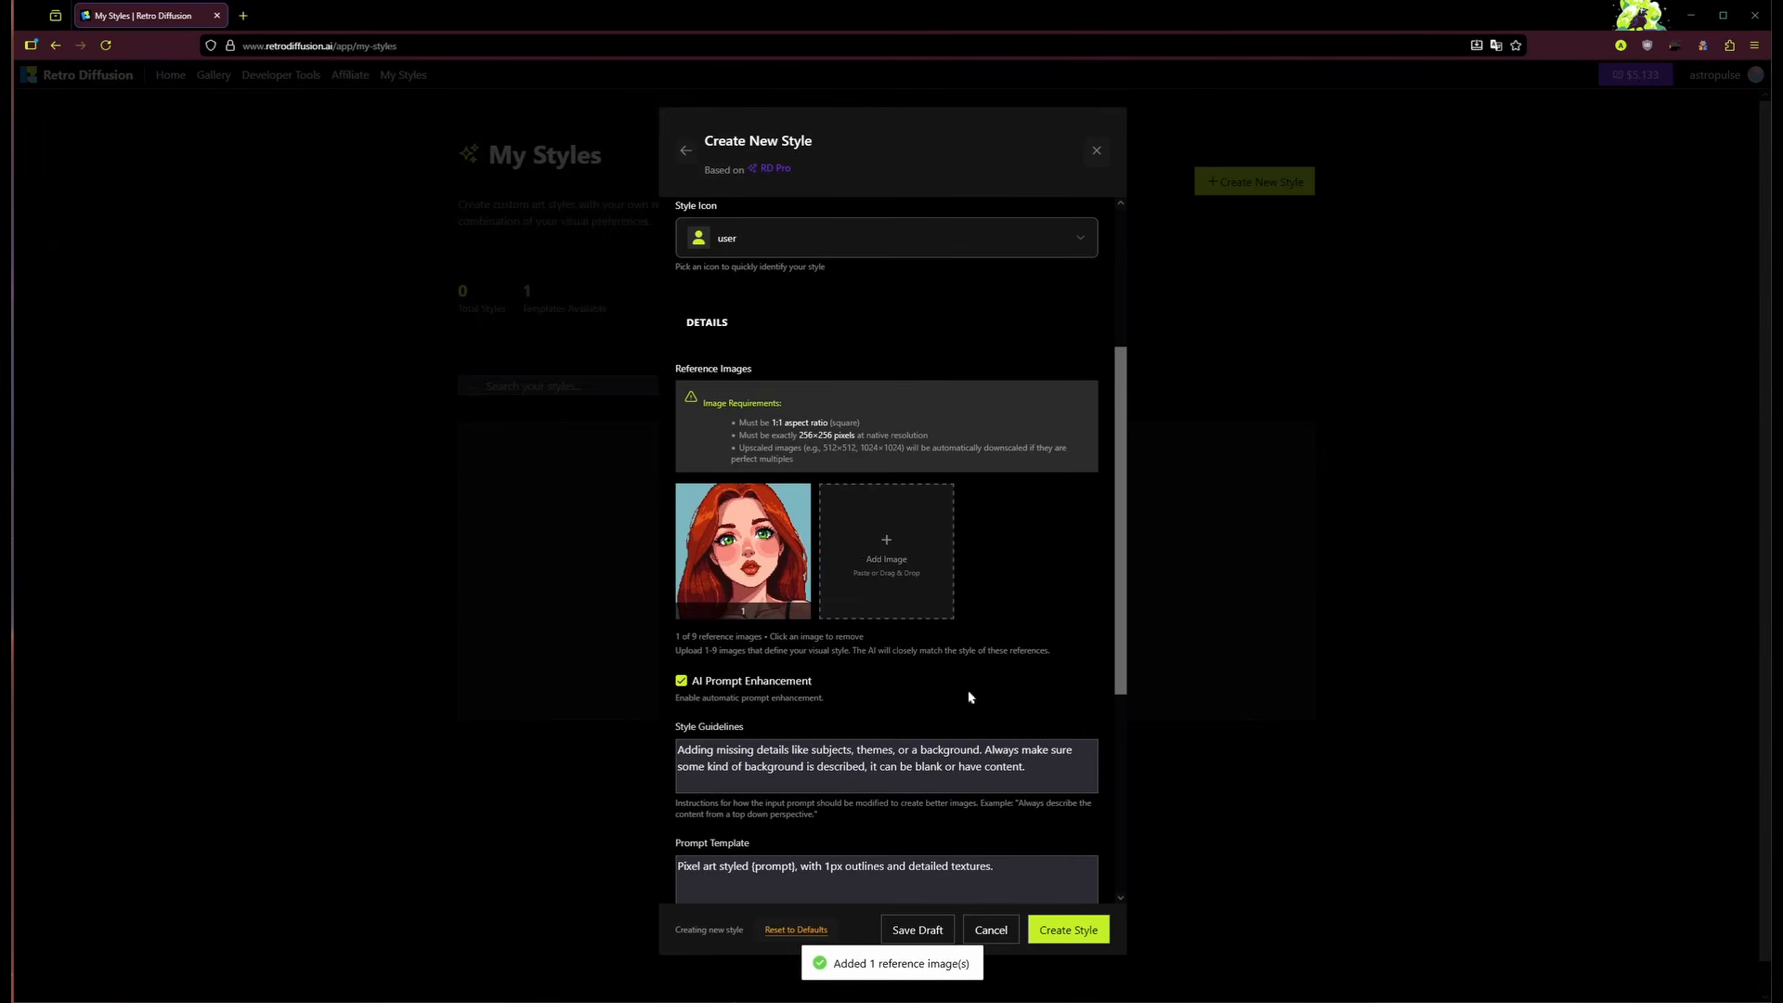
Step: Keep AI Prompt Enhancement on and set guidelines to 'Close up portraits of characters on solid color backgrounds'
scroll(989, 613, down, 2)
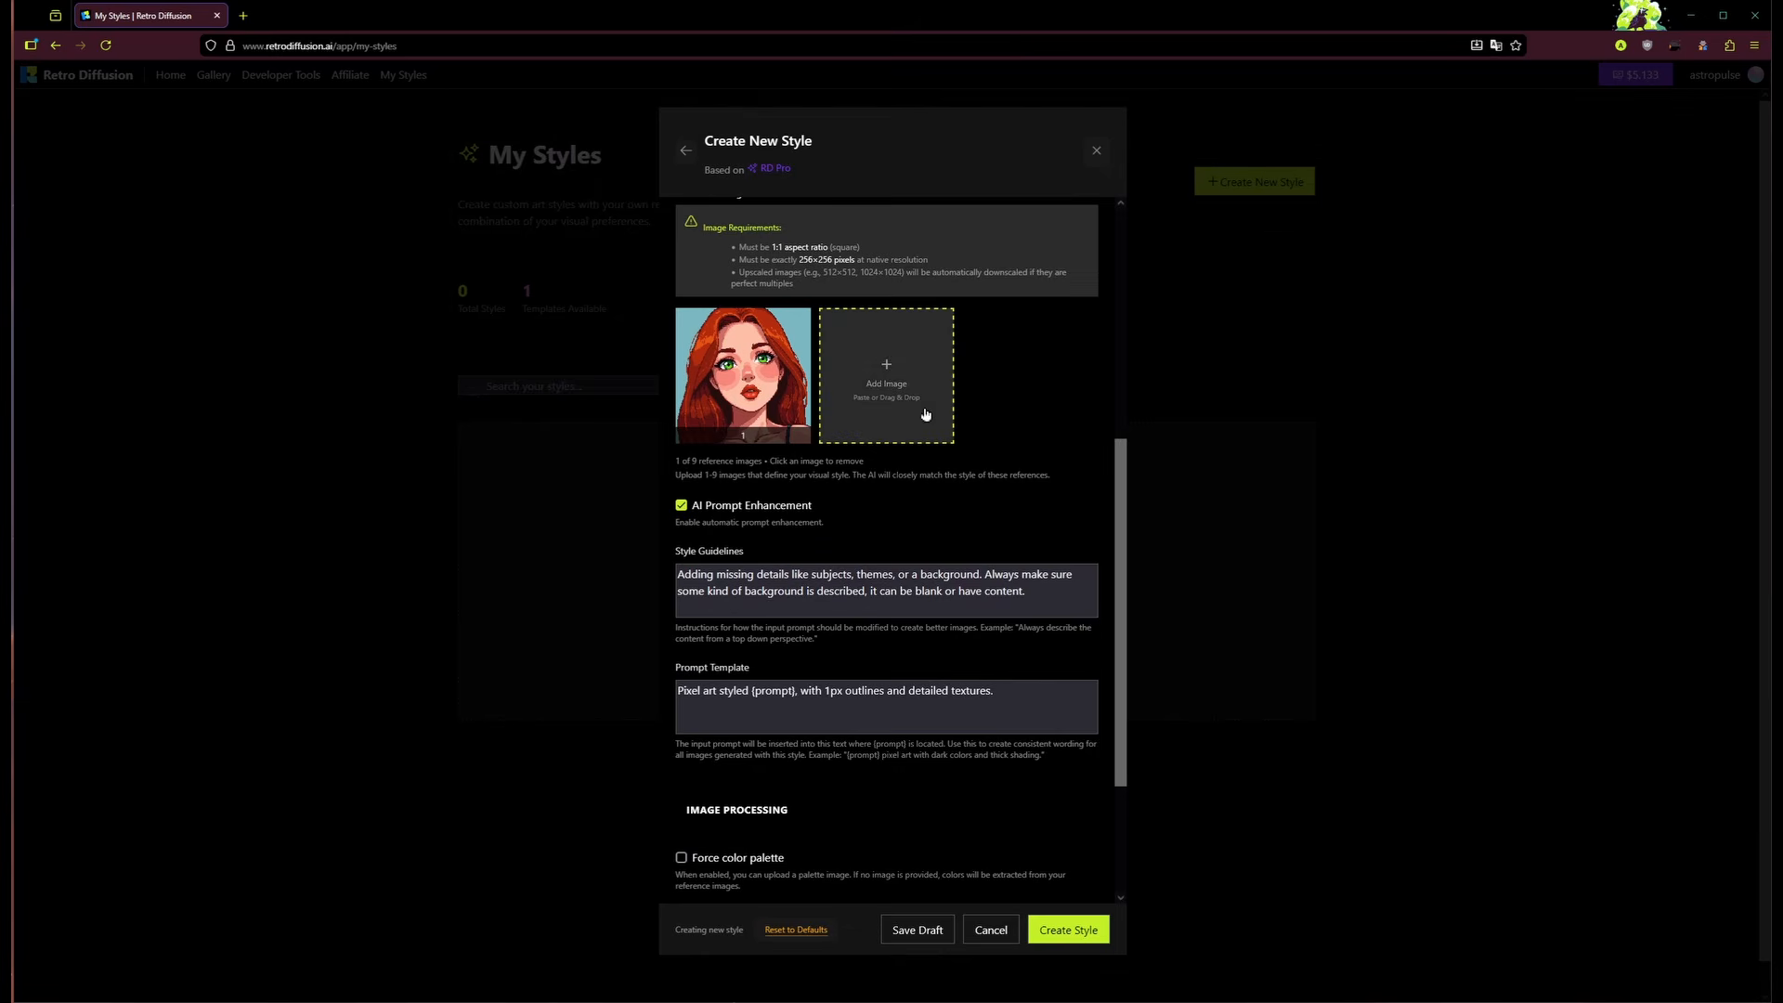
mouse_move(747, 409)
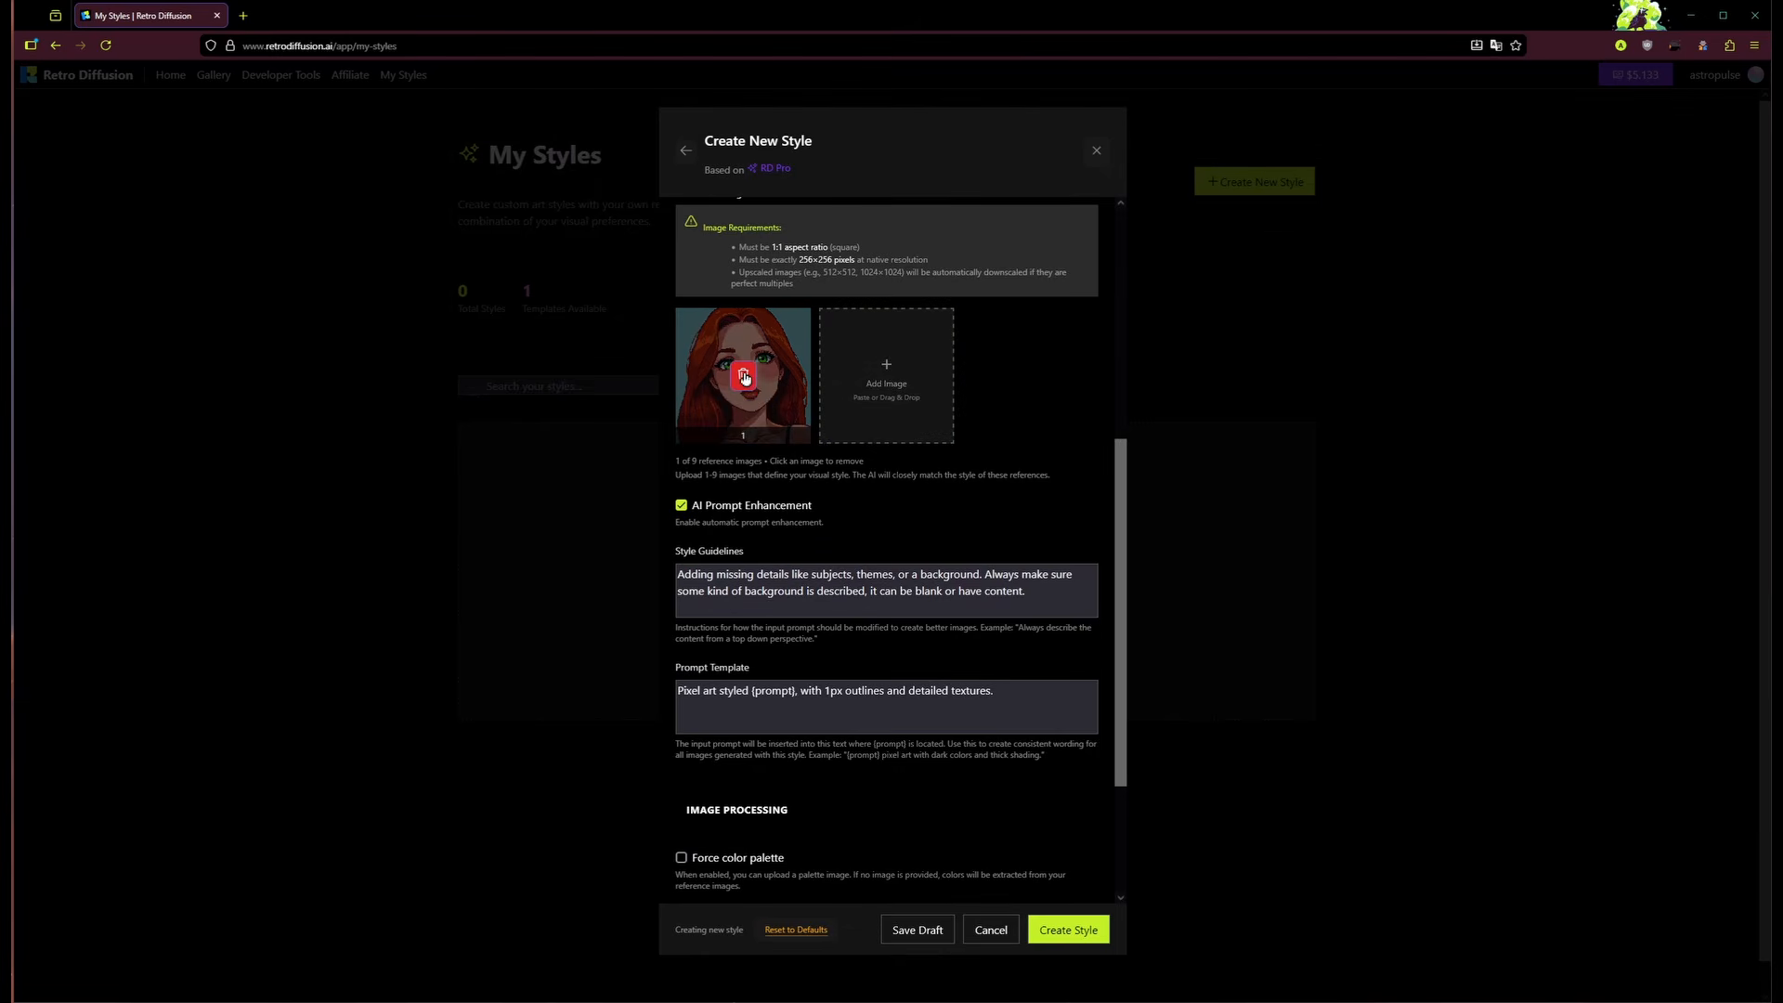
scroll(919, 506, down, 1)
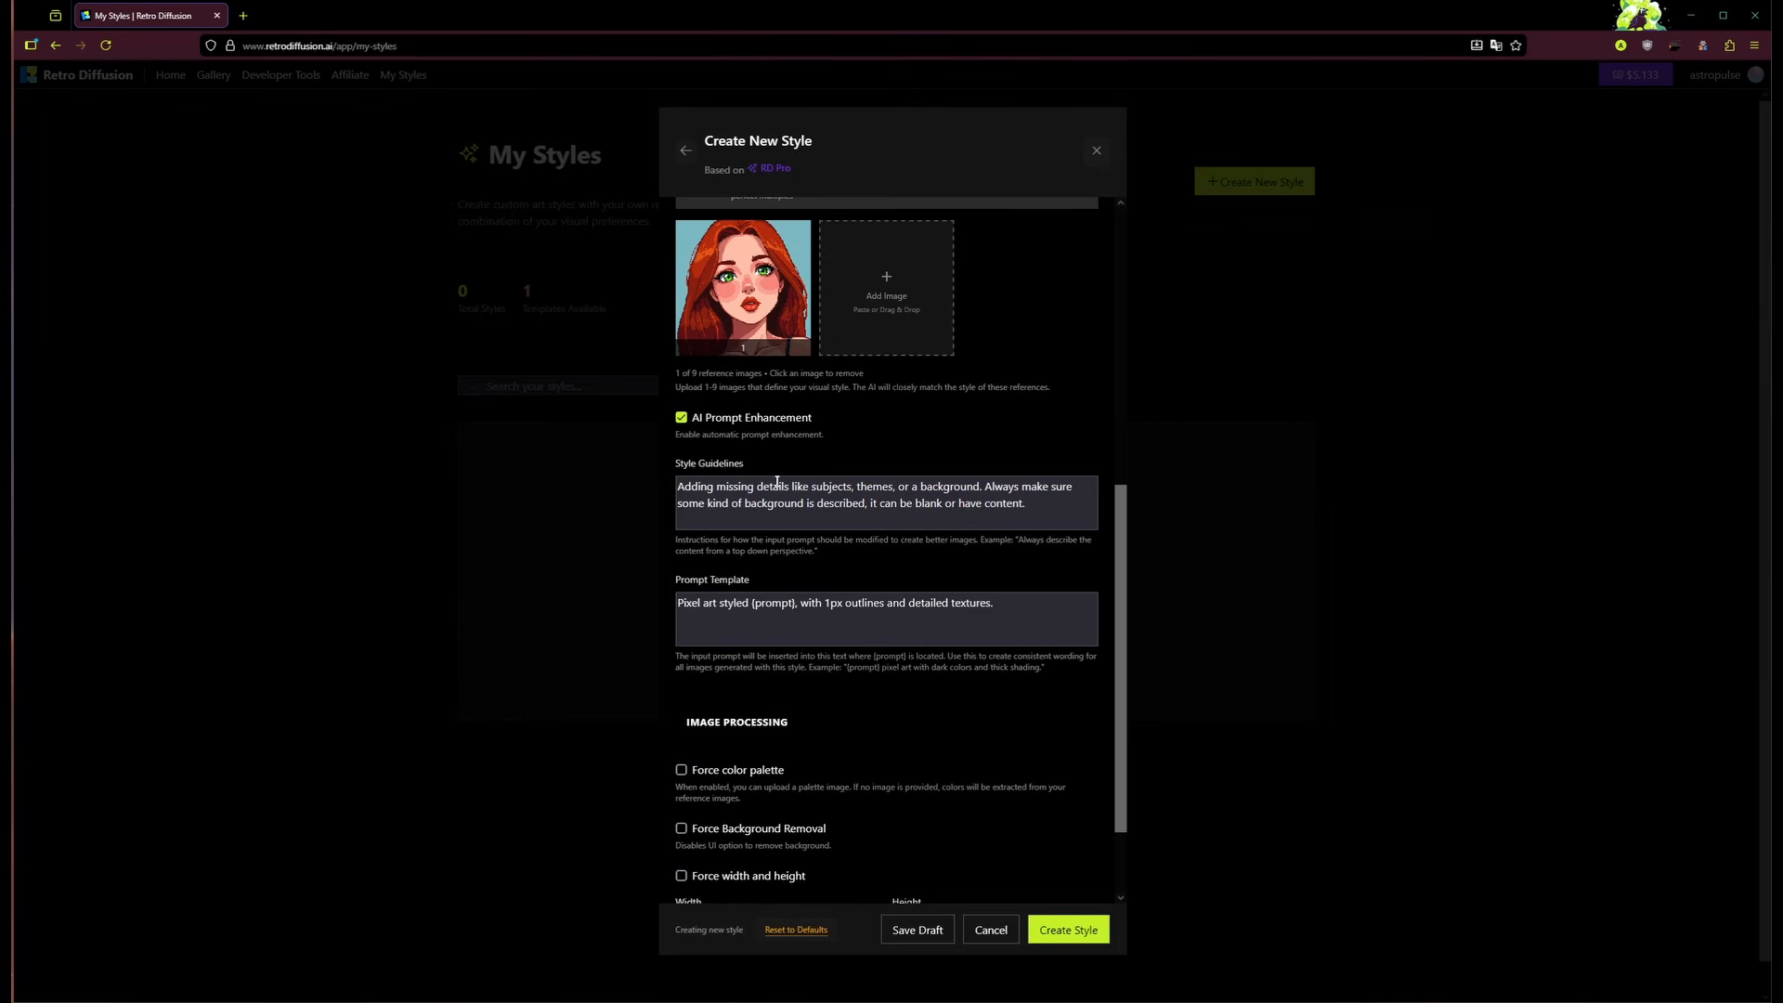
click(681, 418)
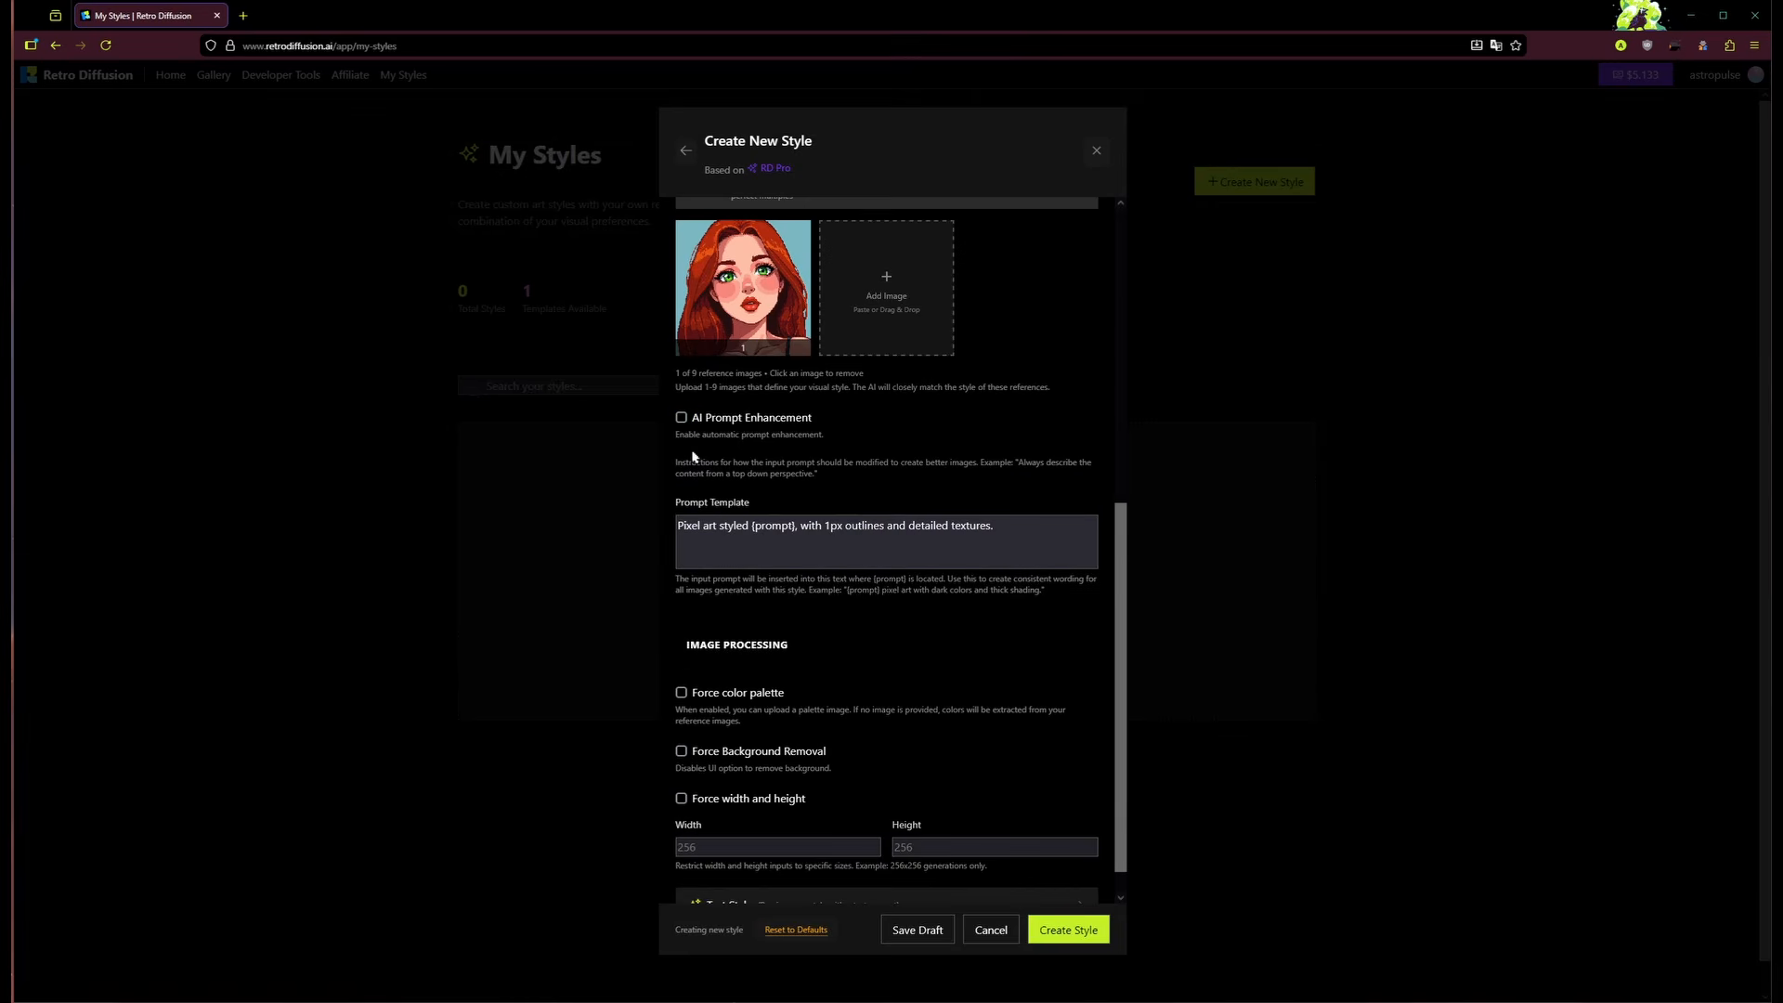
click(681, 418)
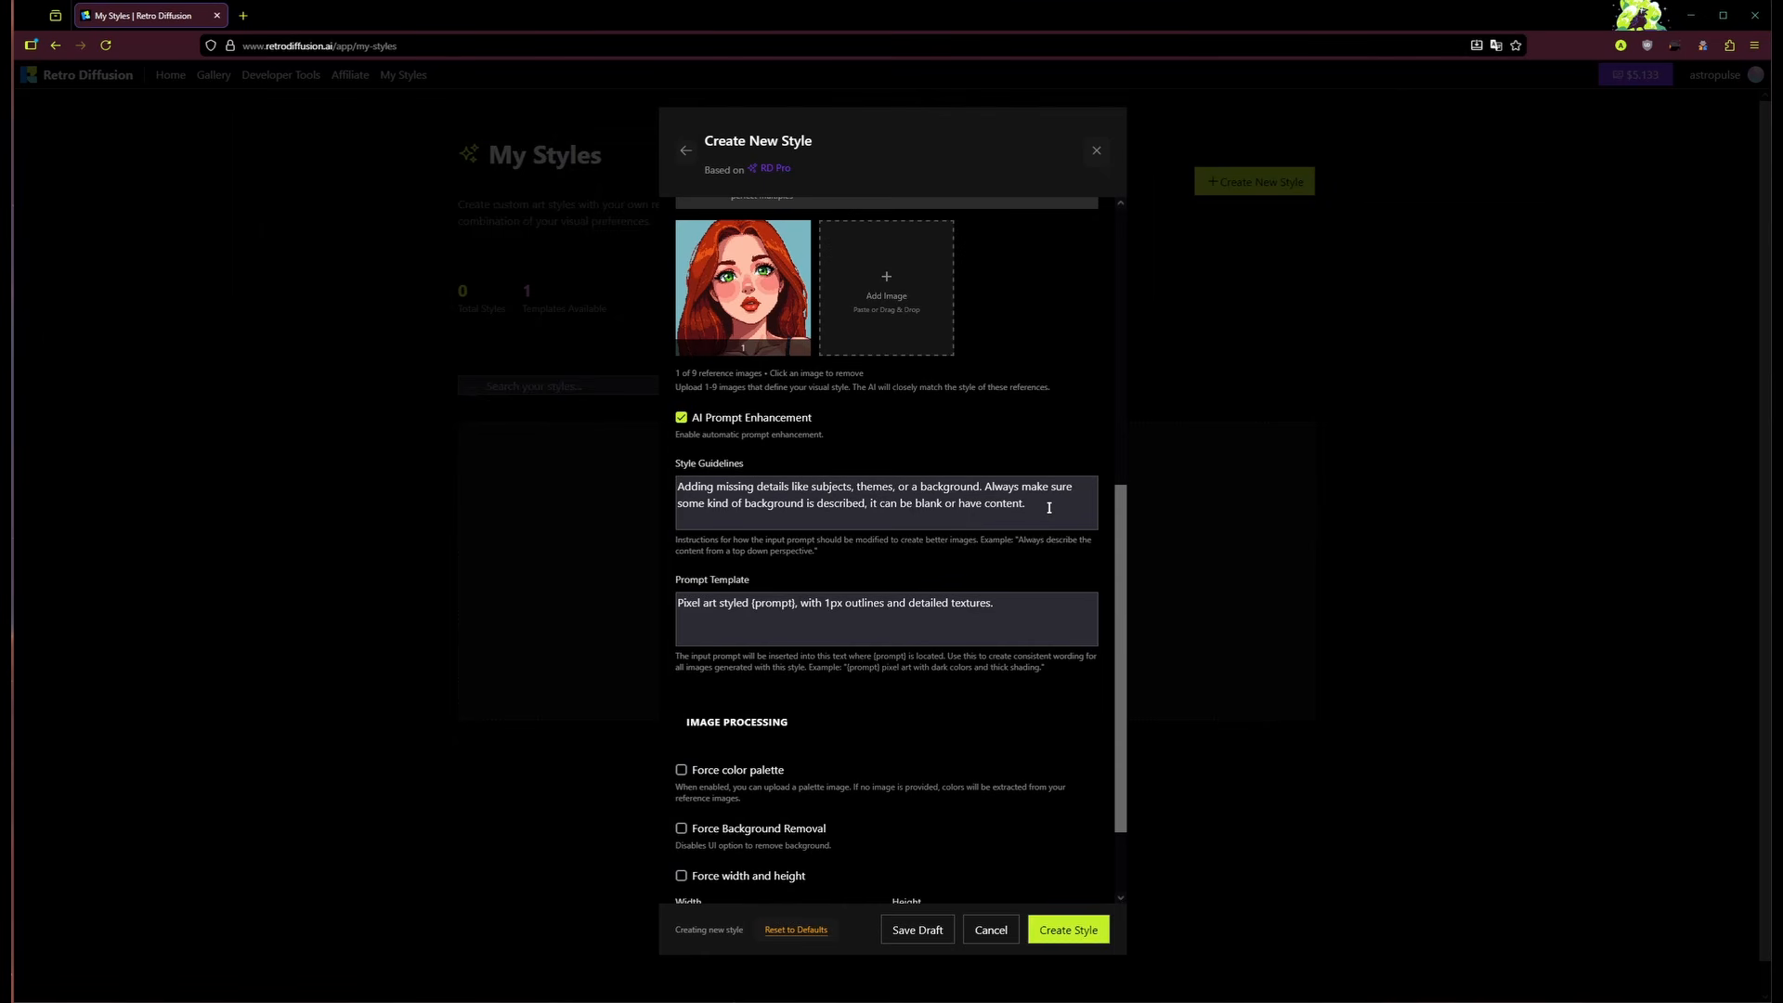
drag(1046, 507, 667, 492)
key(BackSpace)
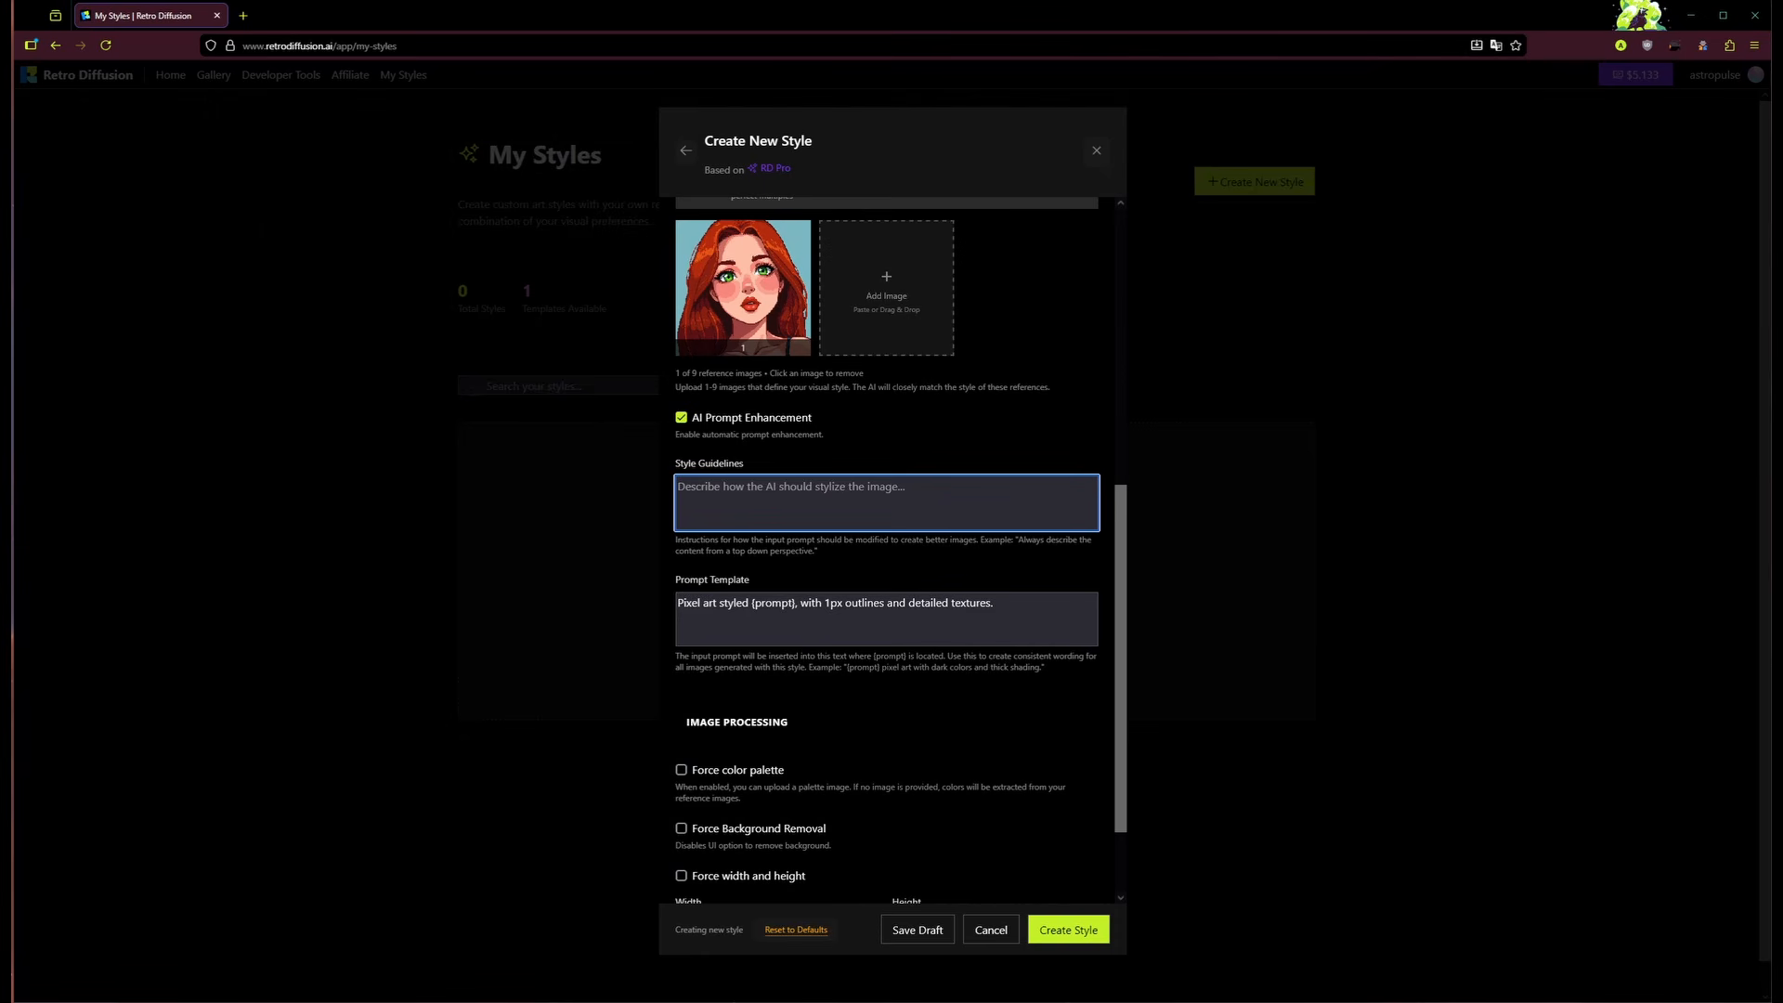
text(Close up portraits of characters on solid color backgrounds)
click(889, 570)
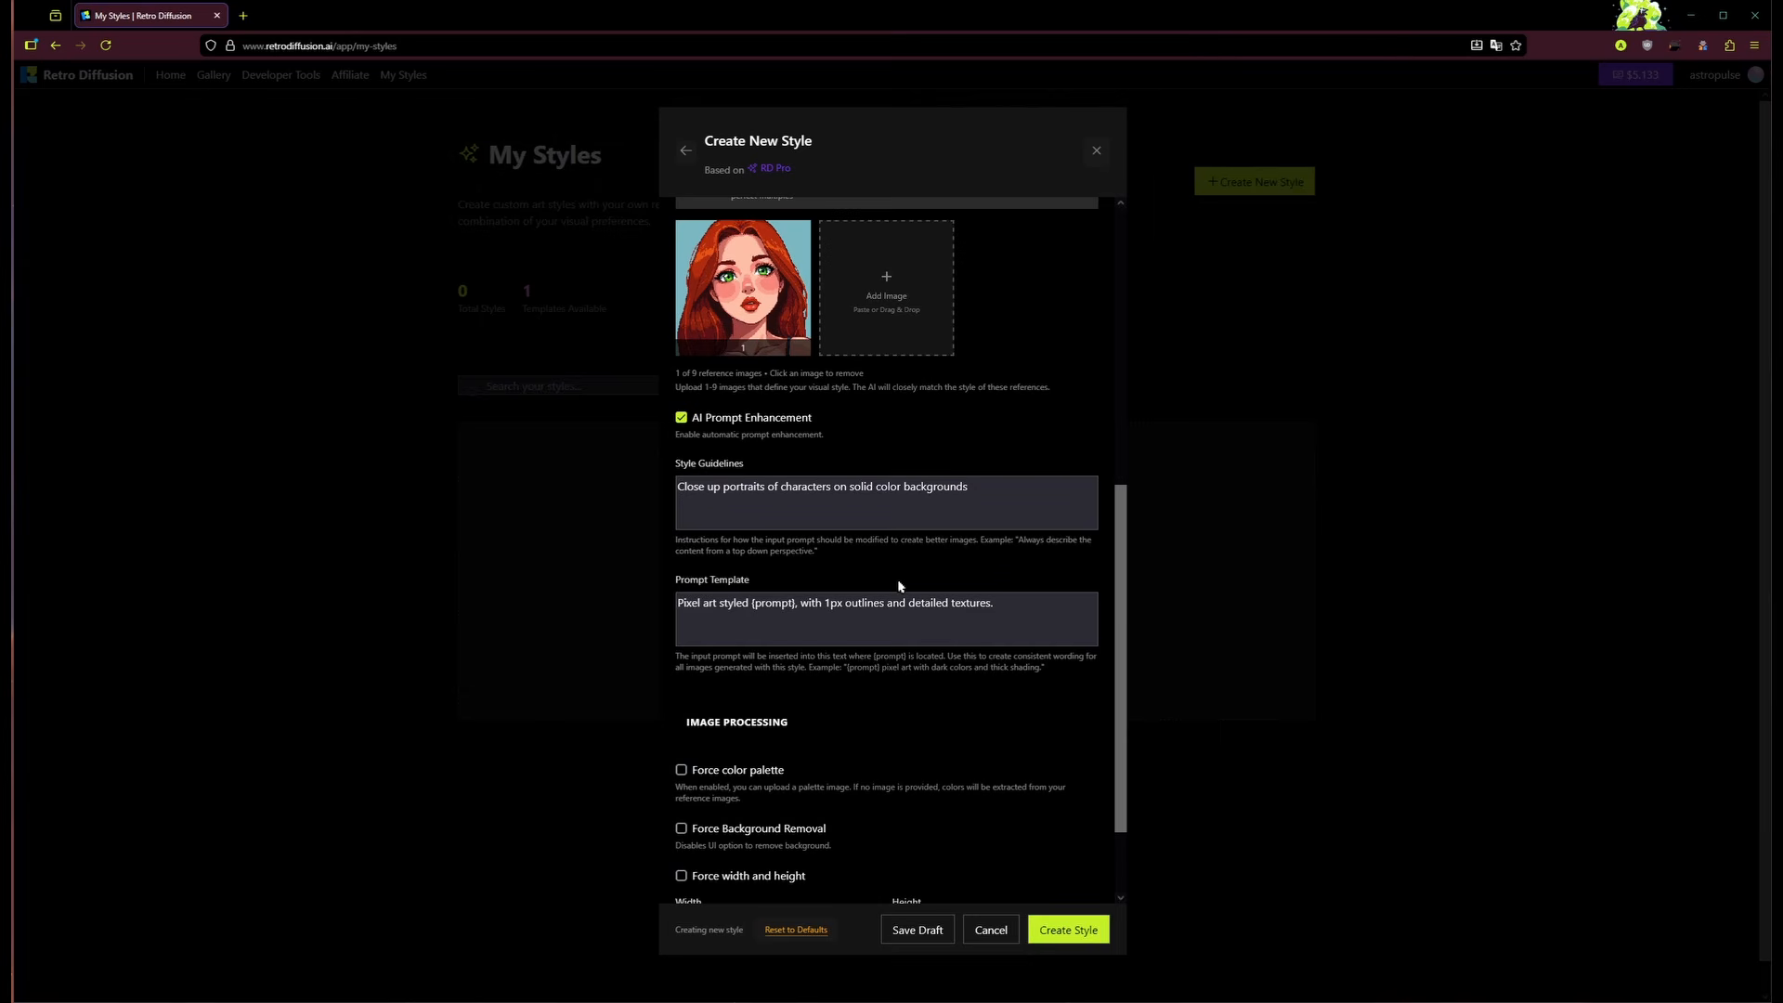
scroll(879, 556, down, 1)
click(1035, 536)
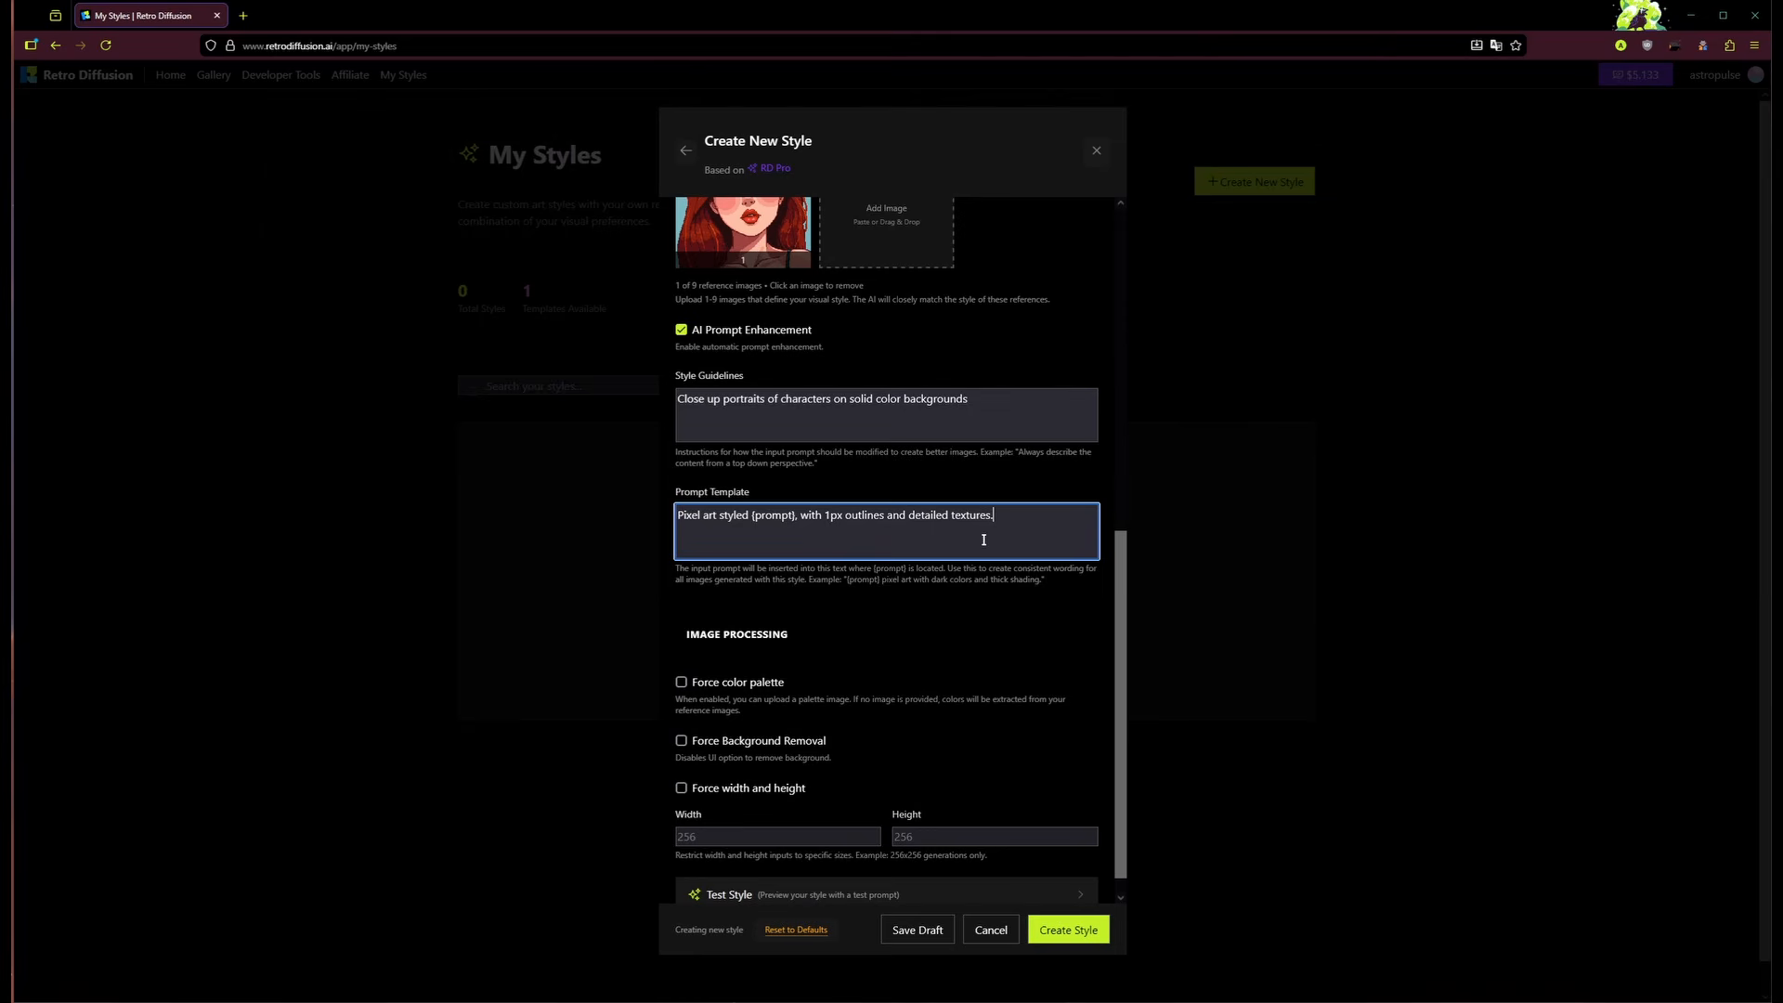
Step: Trim the prompt template to 'Pixel art styled {prompt}, with 1px outlines.'
scroll(780, 489, up, 1)
scroll(859, 473, down, 2)
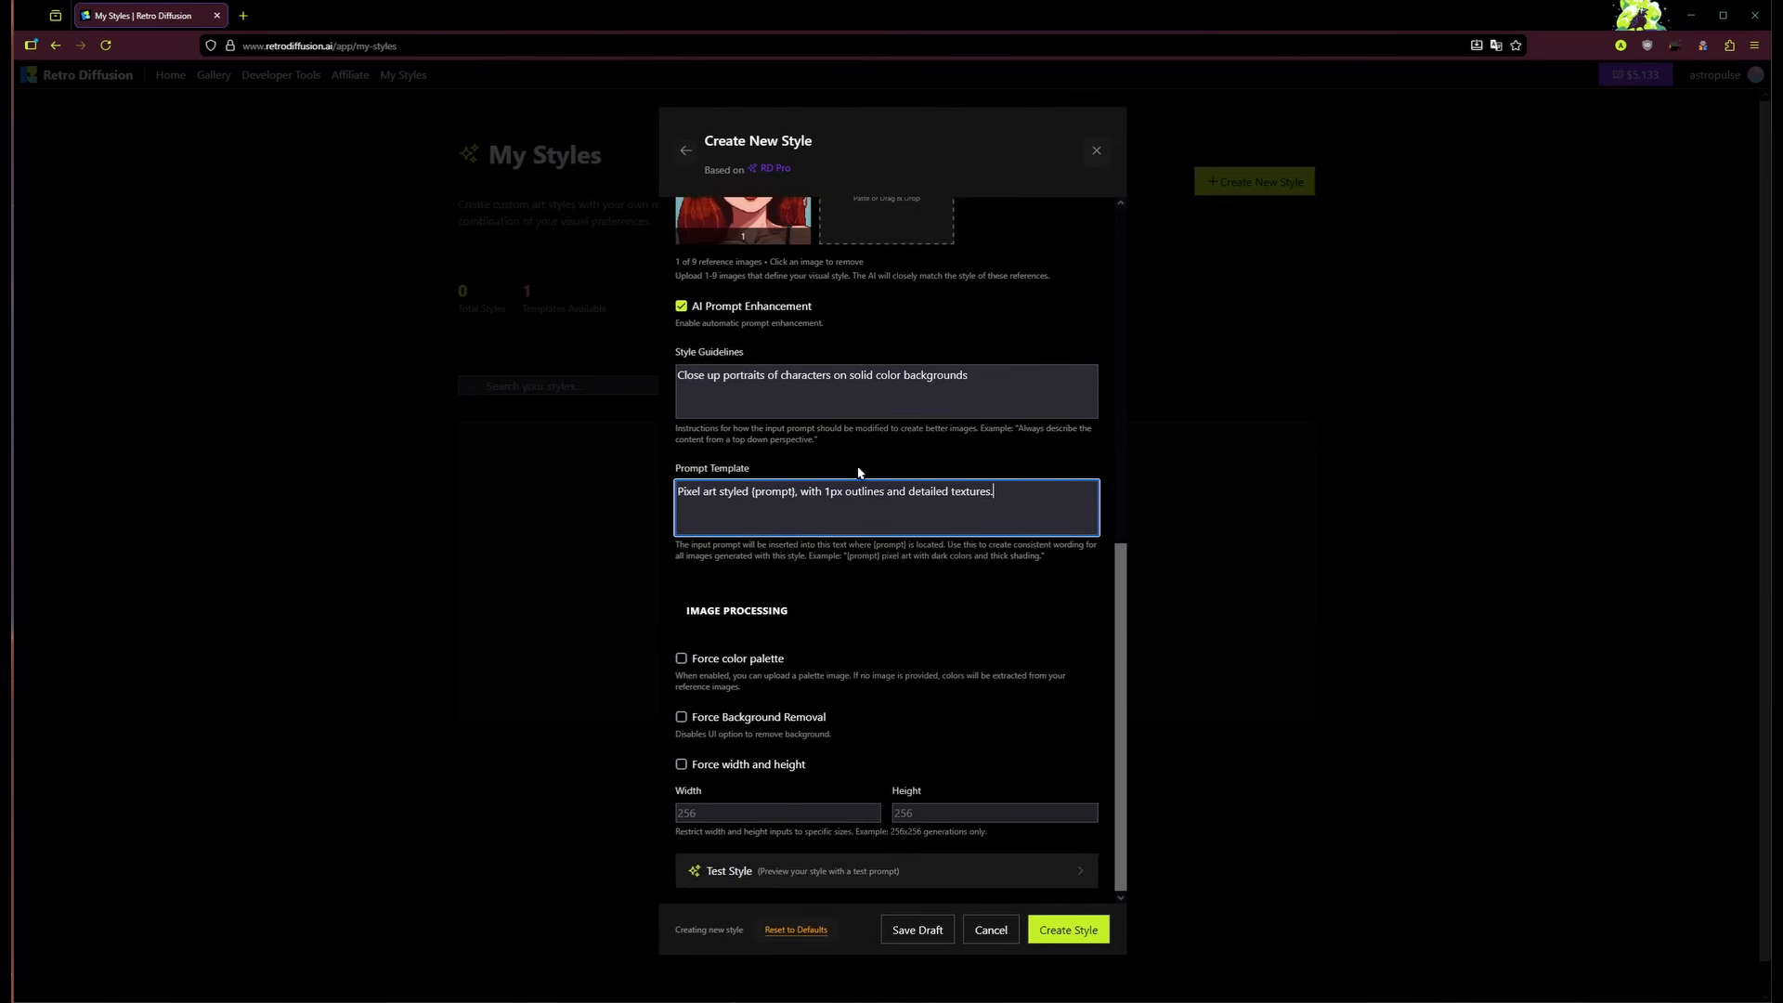
drag(1011, 496, 882, 511)
text(.)
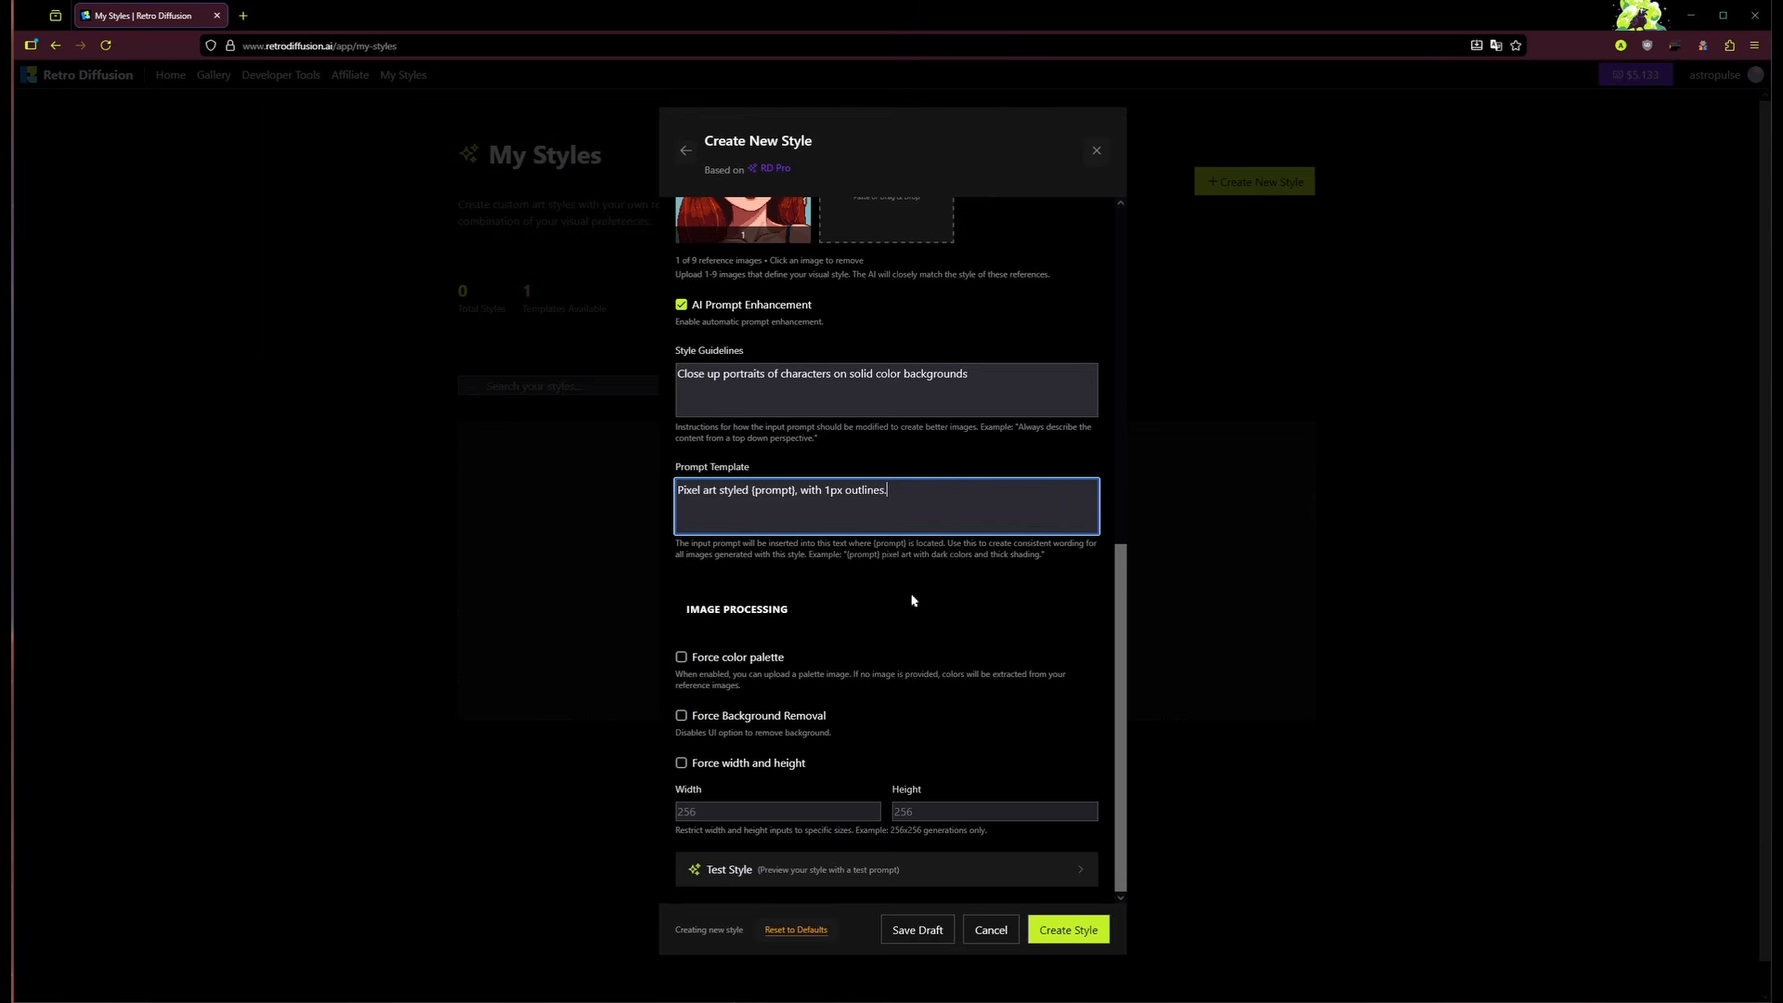
click(928, 602)
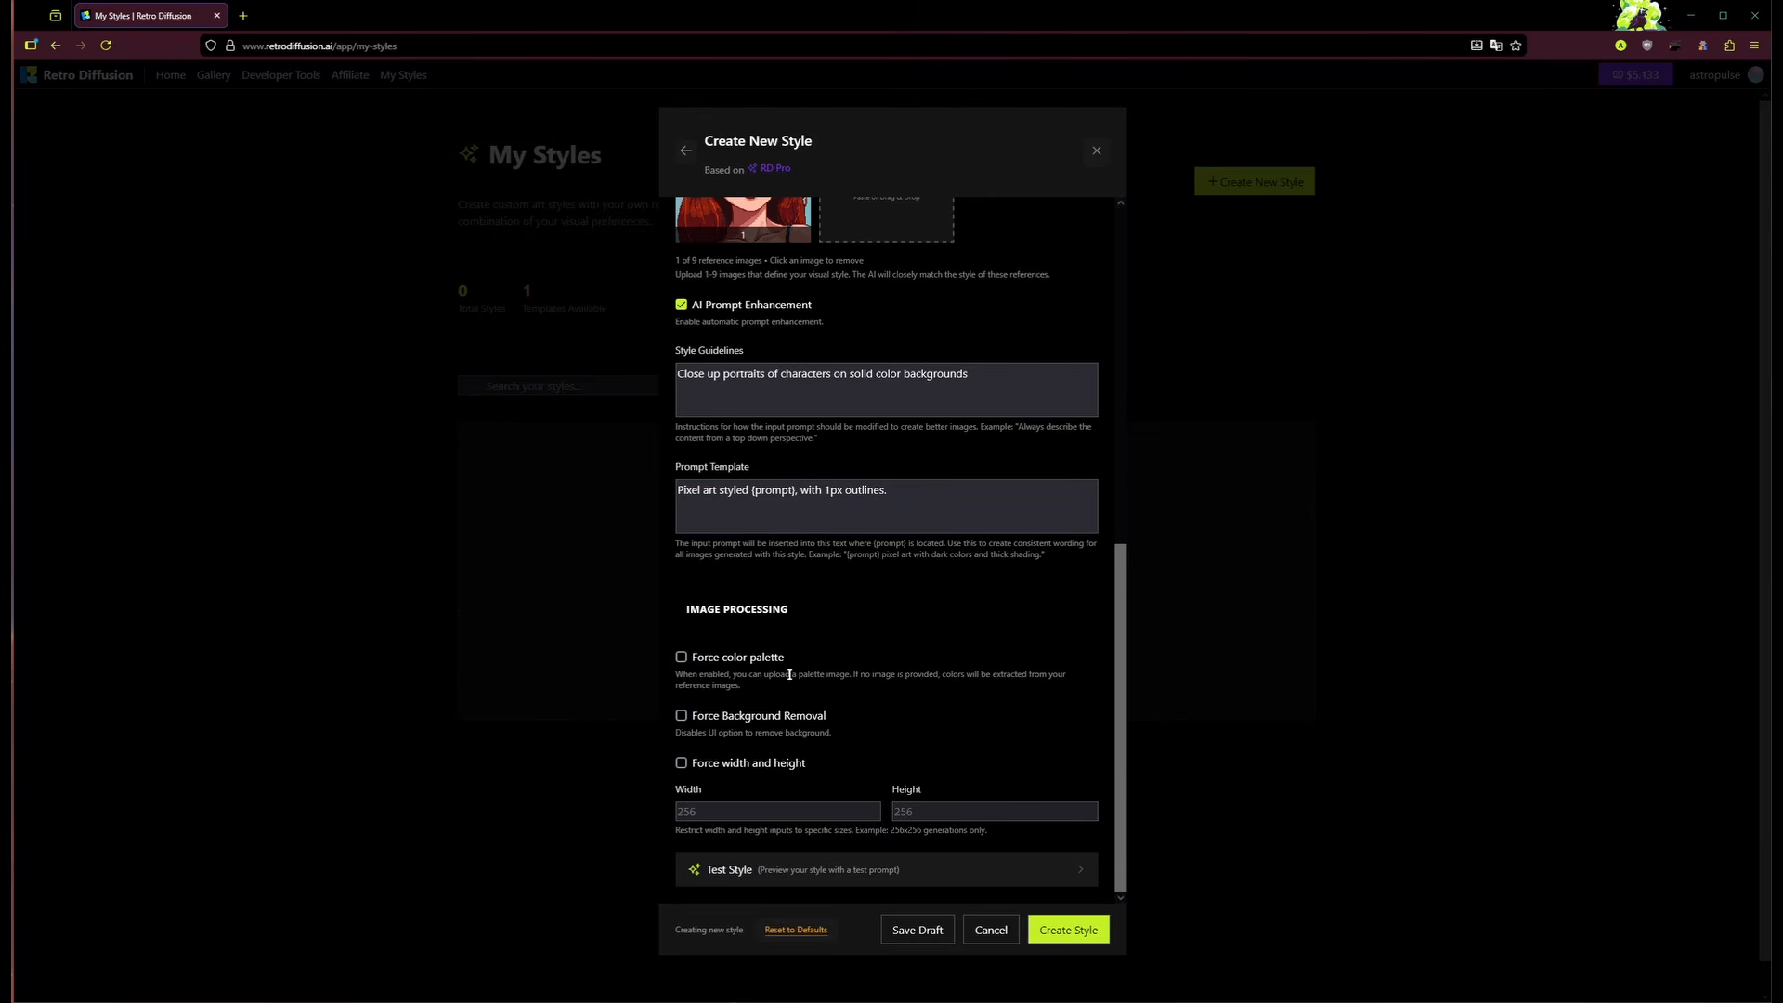
click(848, 870)
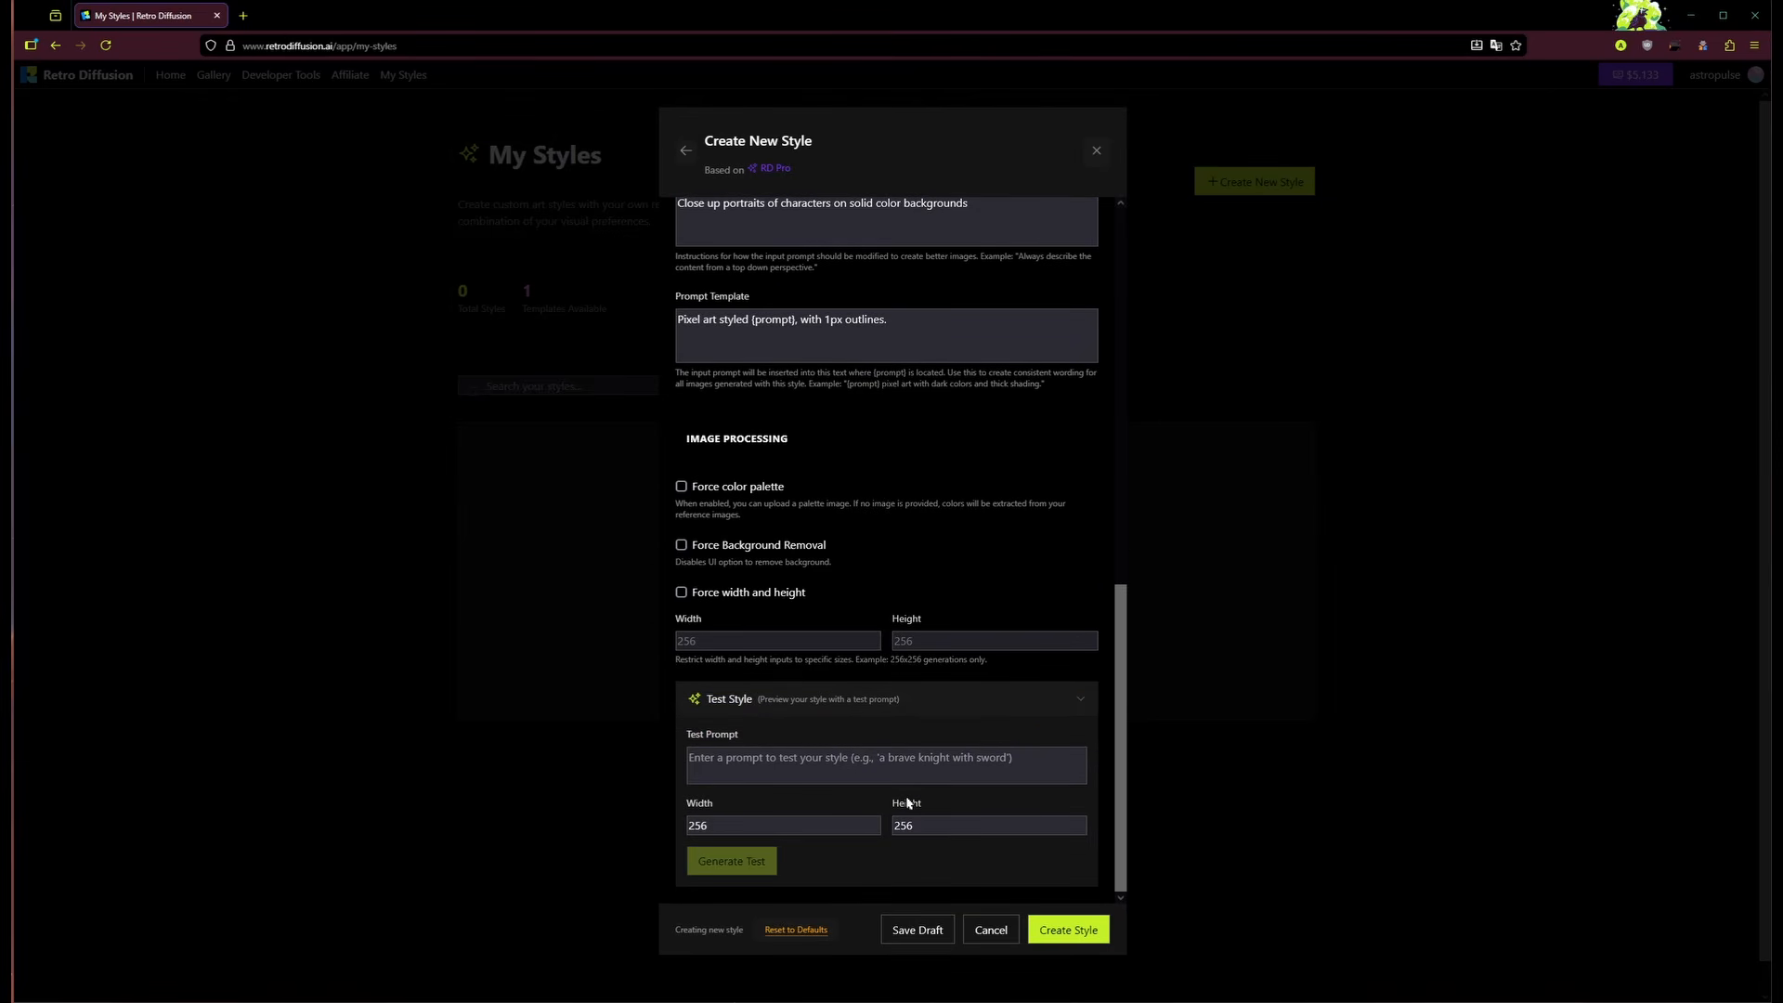
click(956, 707)
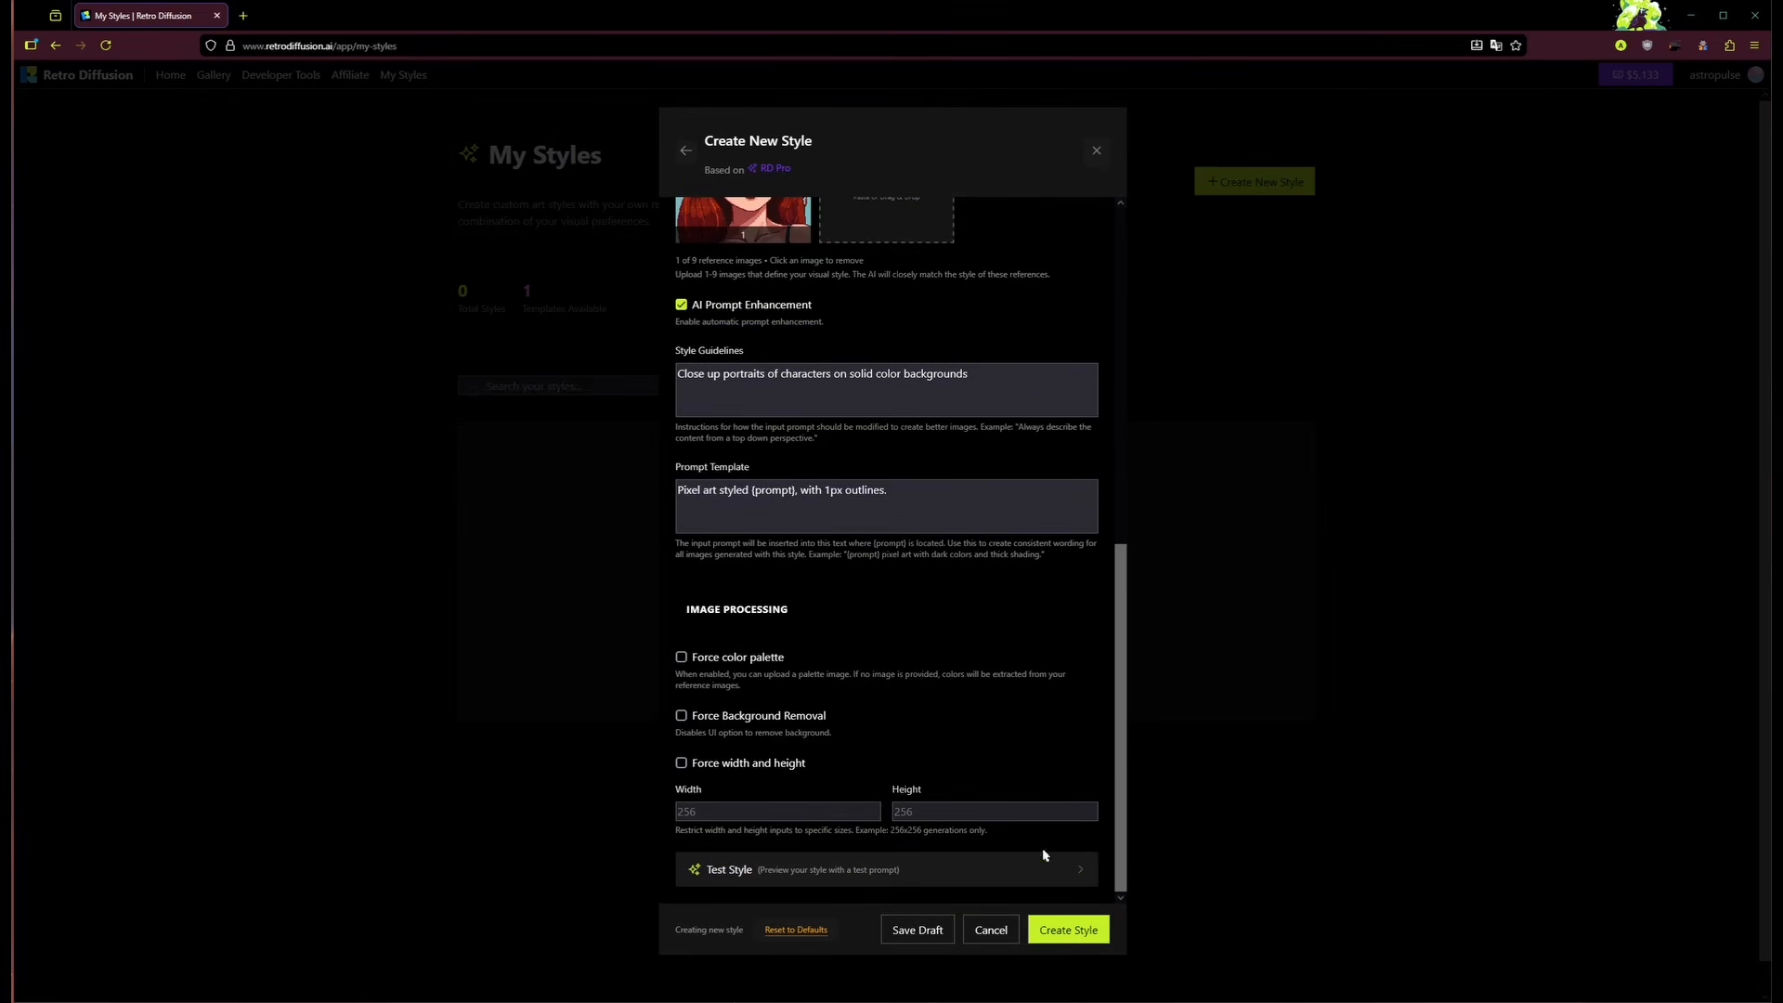
Step: Create the Portrait style and return to the image generator page
click(1060, 931)
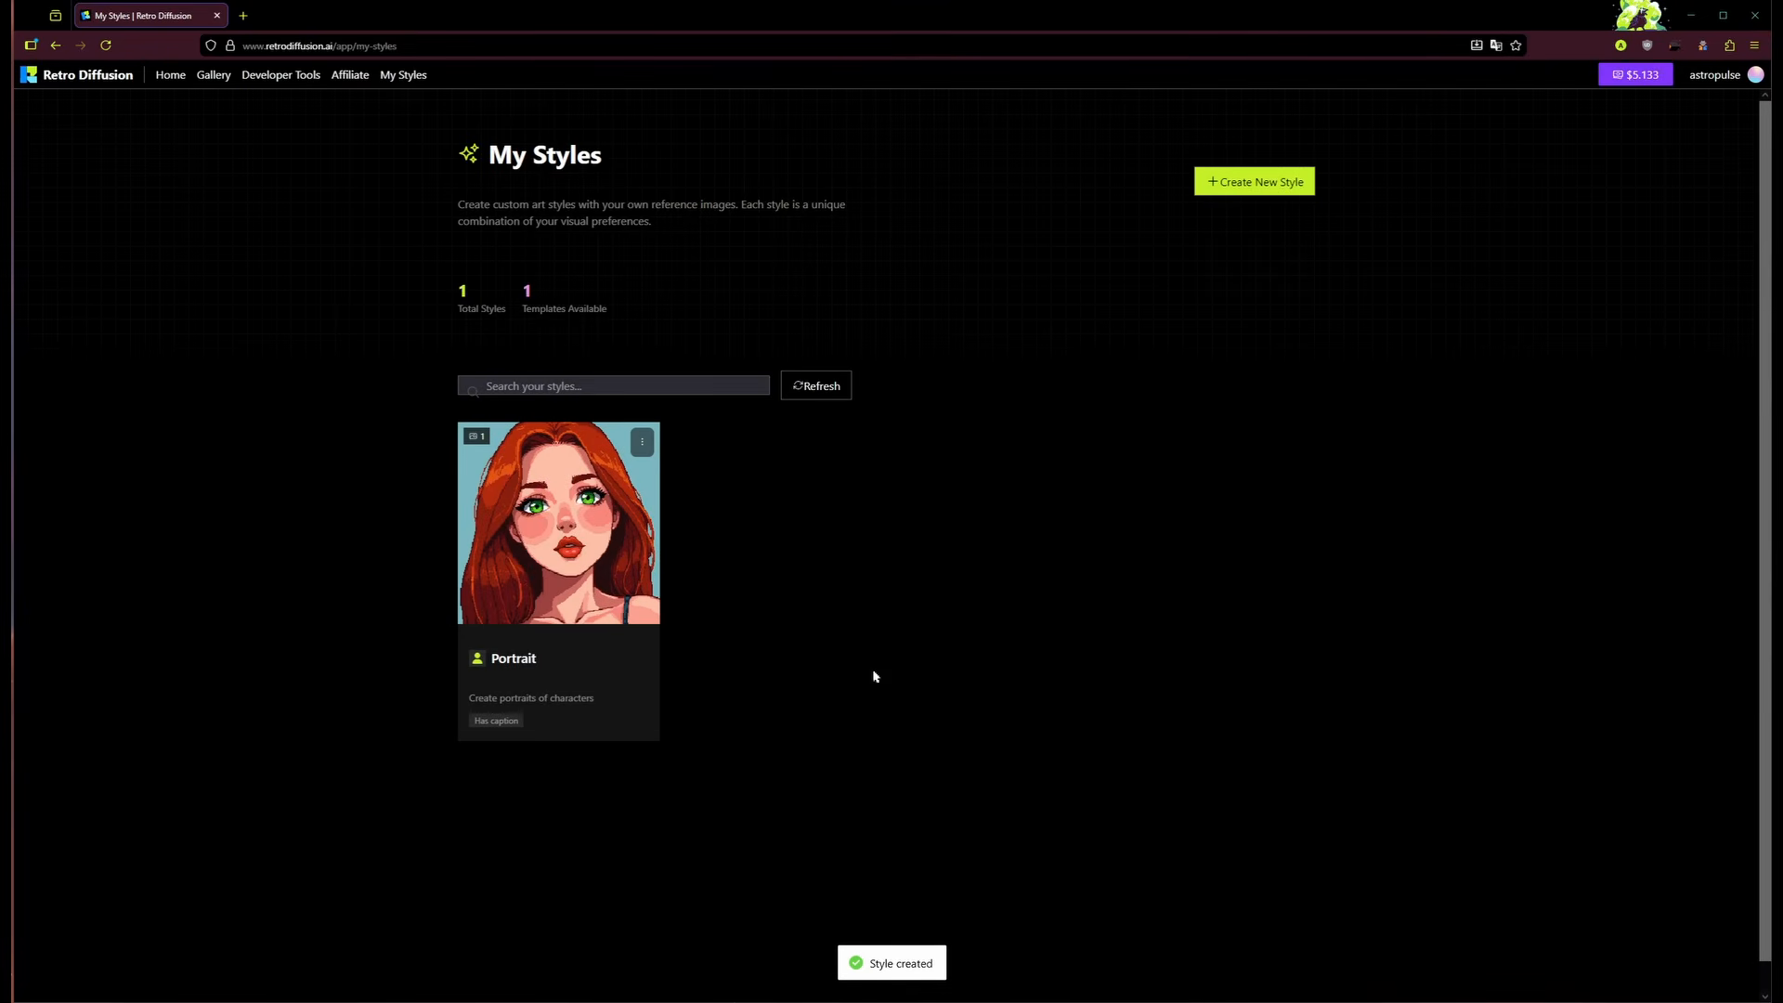
click(94, 78)
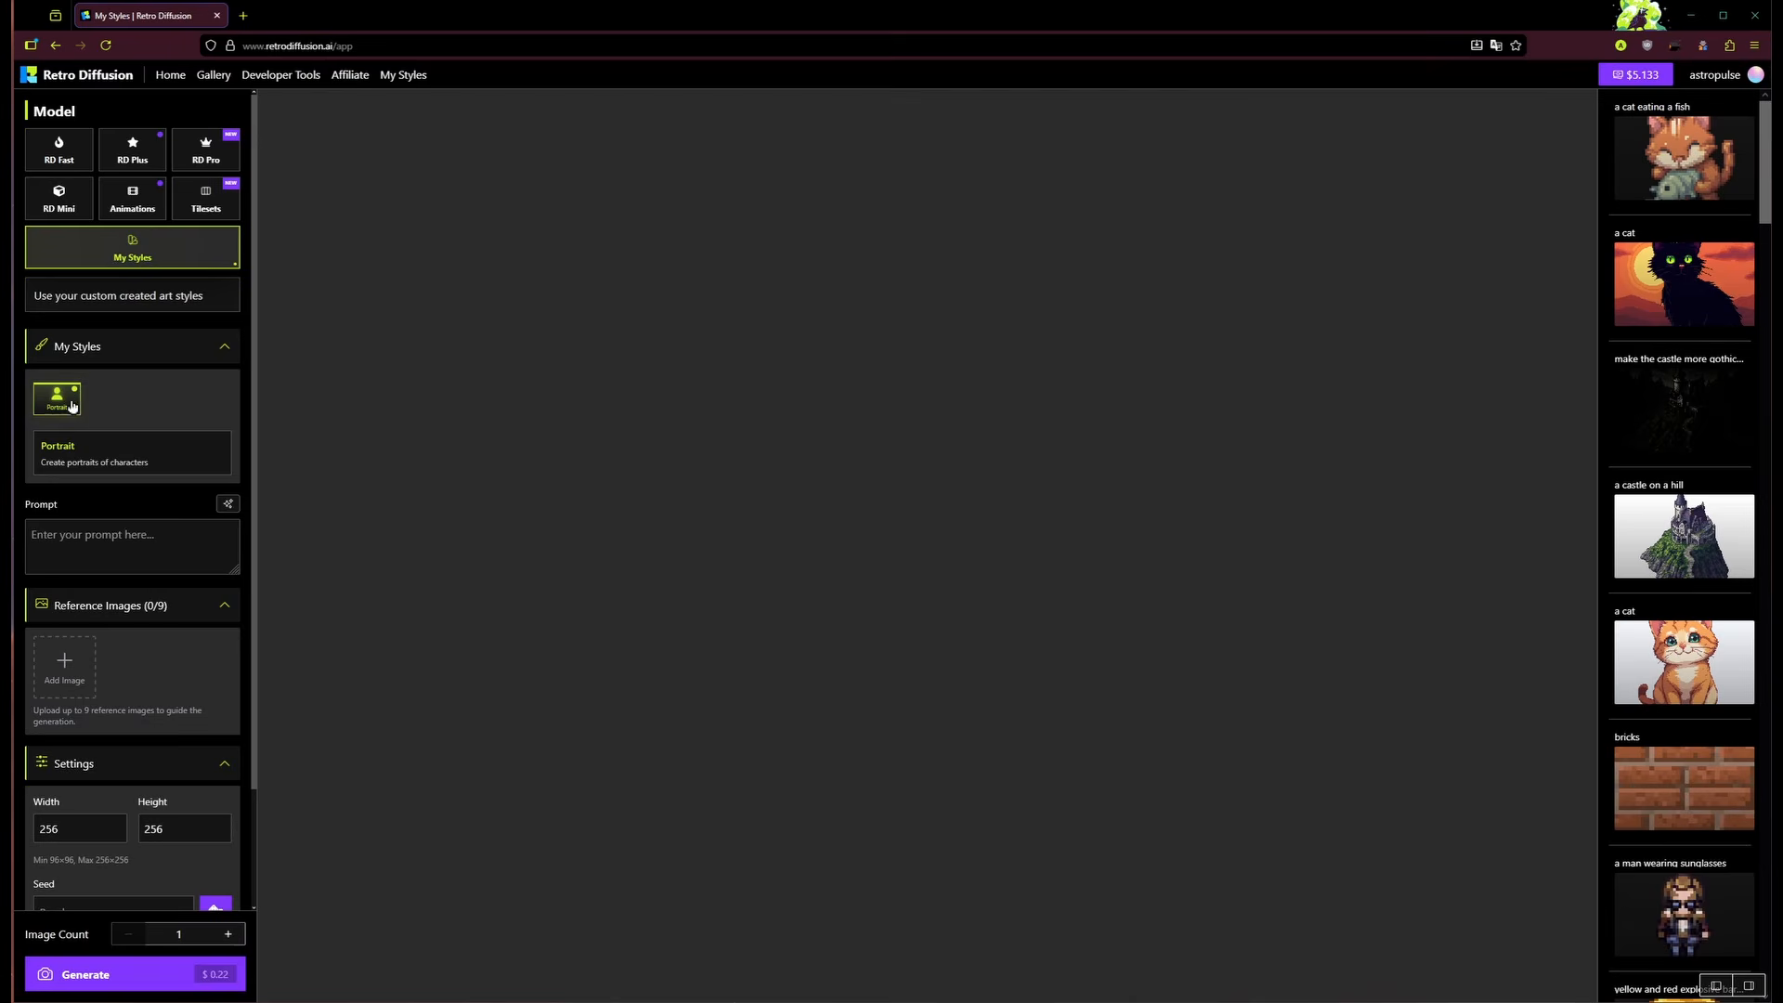
Step: Generate an image from the prompt 'a pirate' with the Portrait style
click(124, 531)
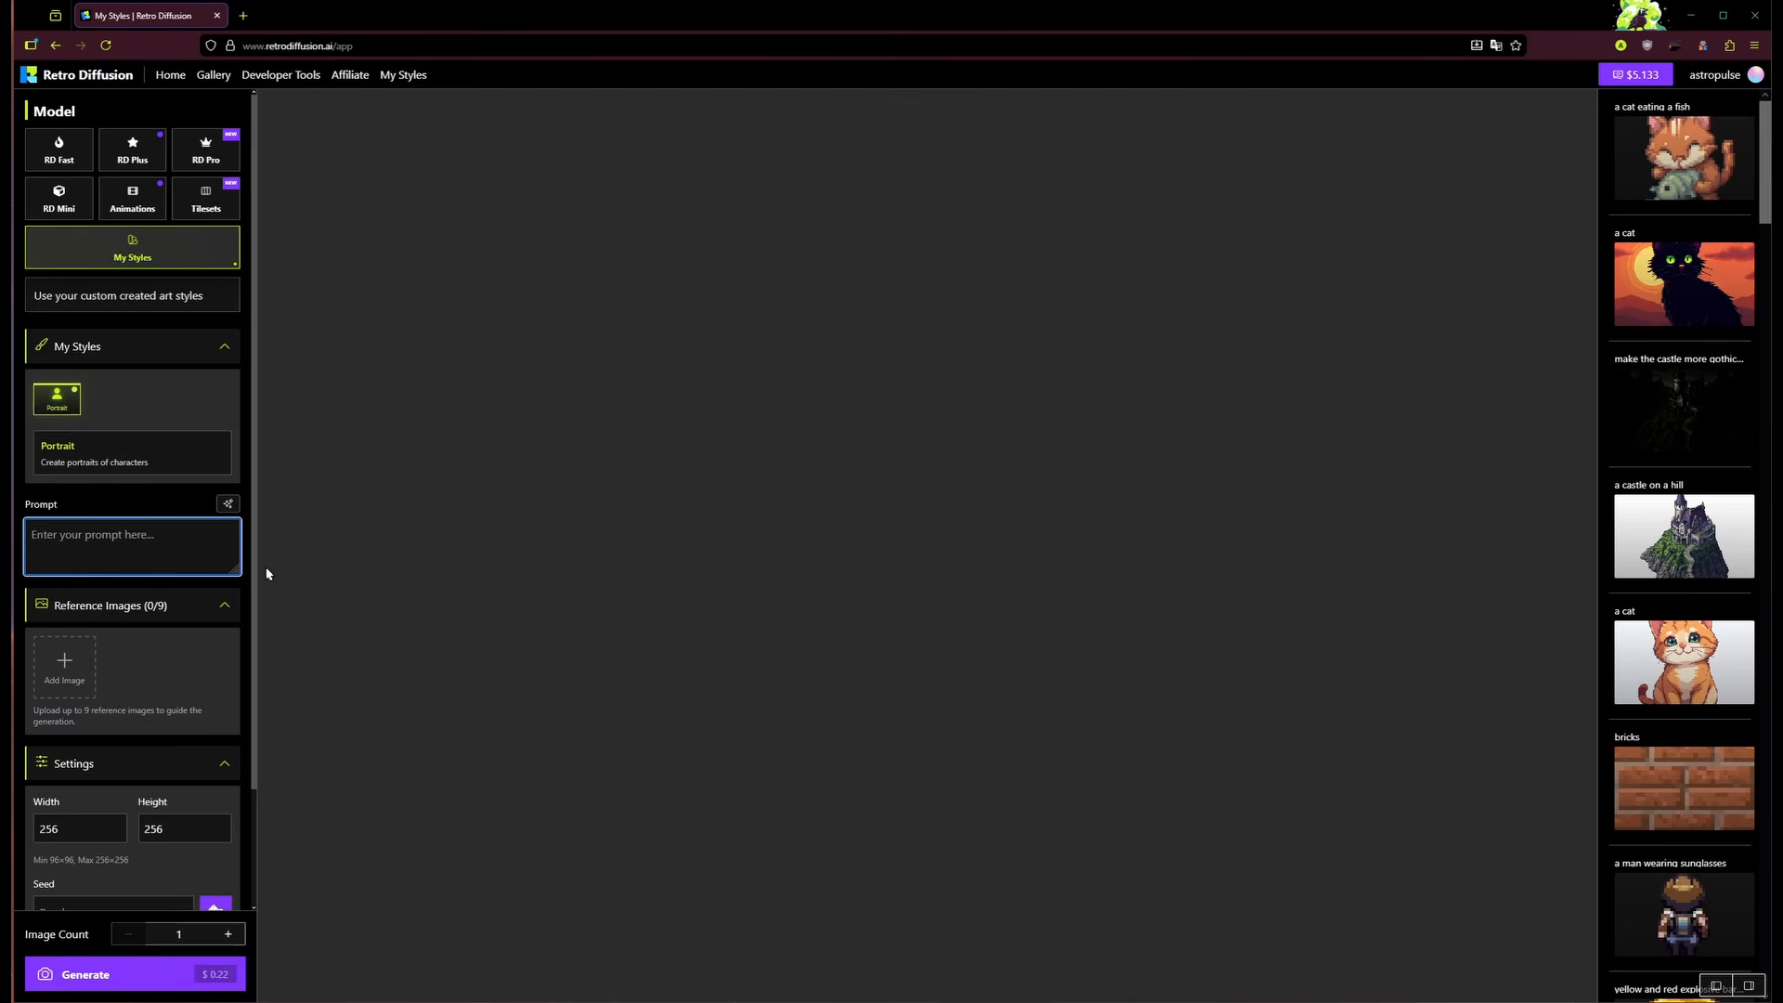
text(a pi)
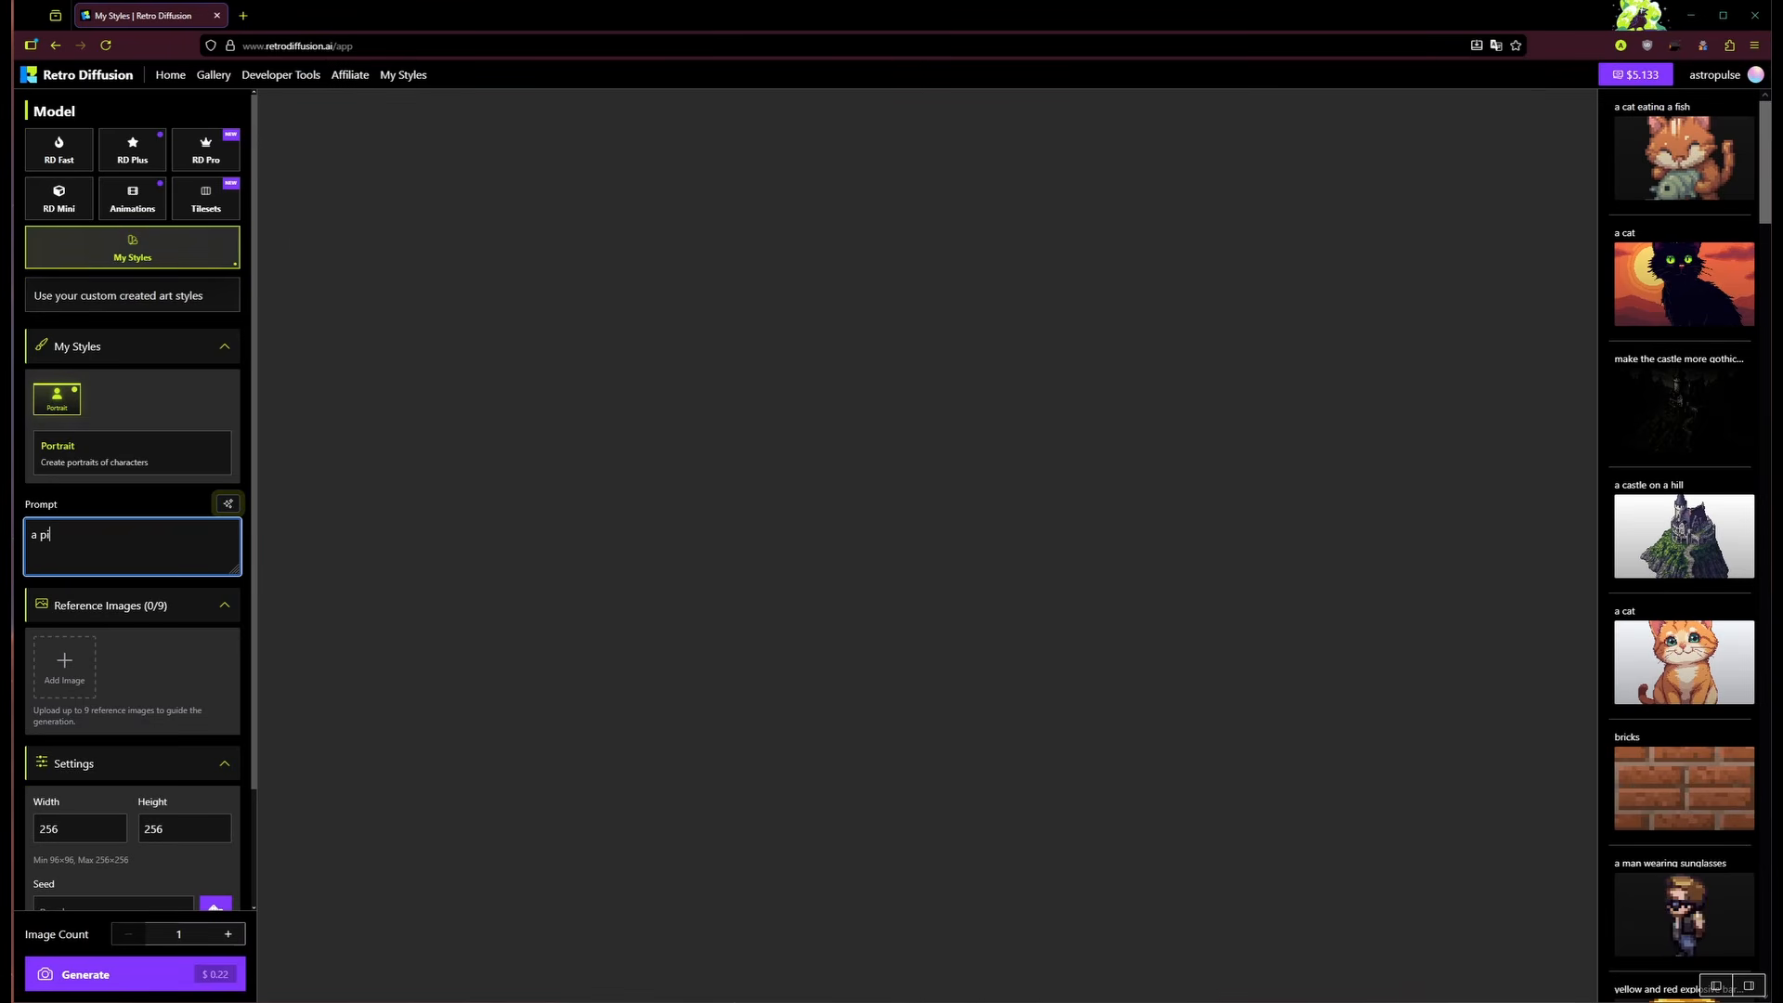
text(rate)
click(176, 970)
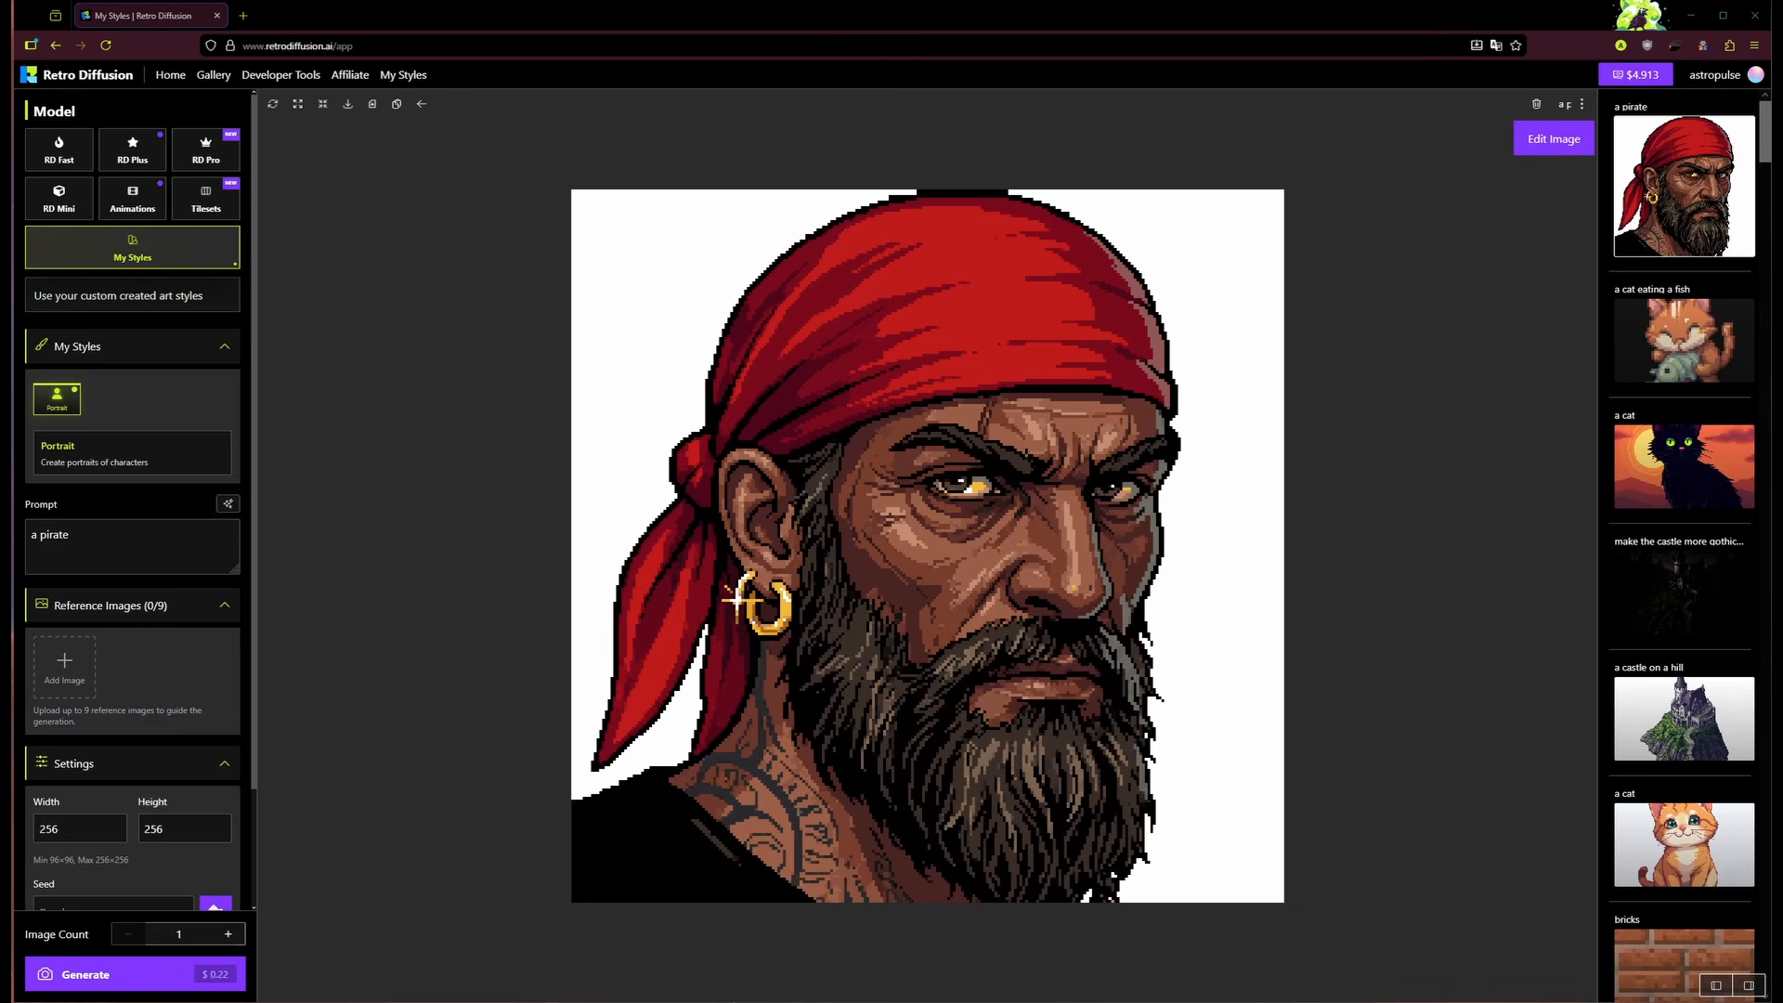
drag(0, 184, 397, 179)
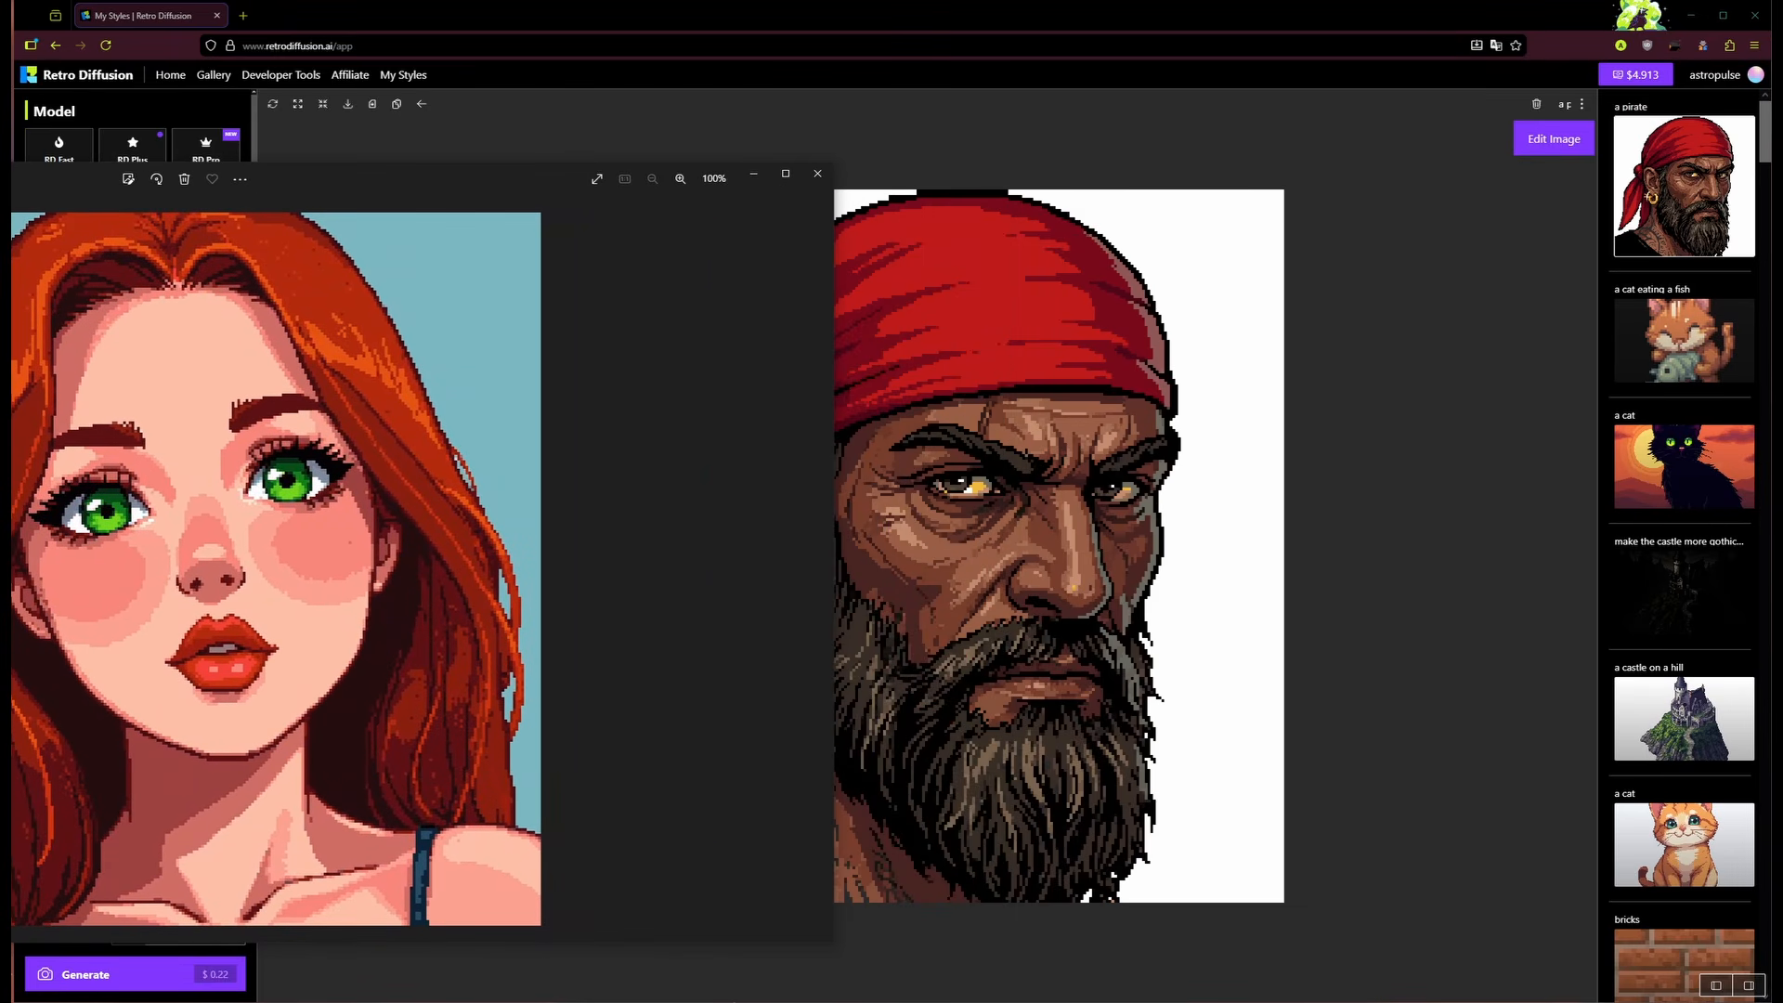
drag(0, 464, 128, 464)
drag(362, 183, 239, 176)
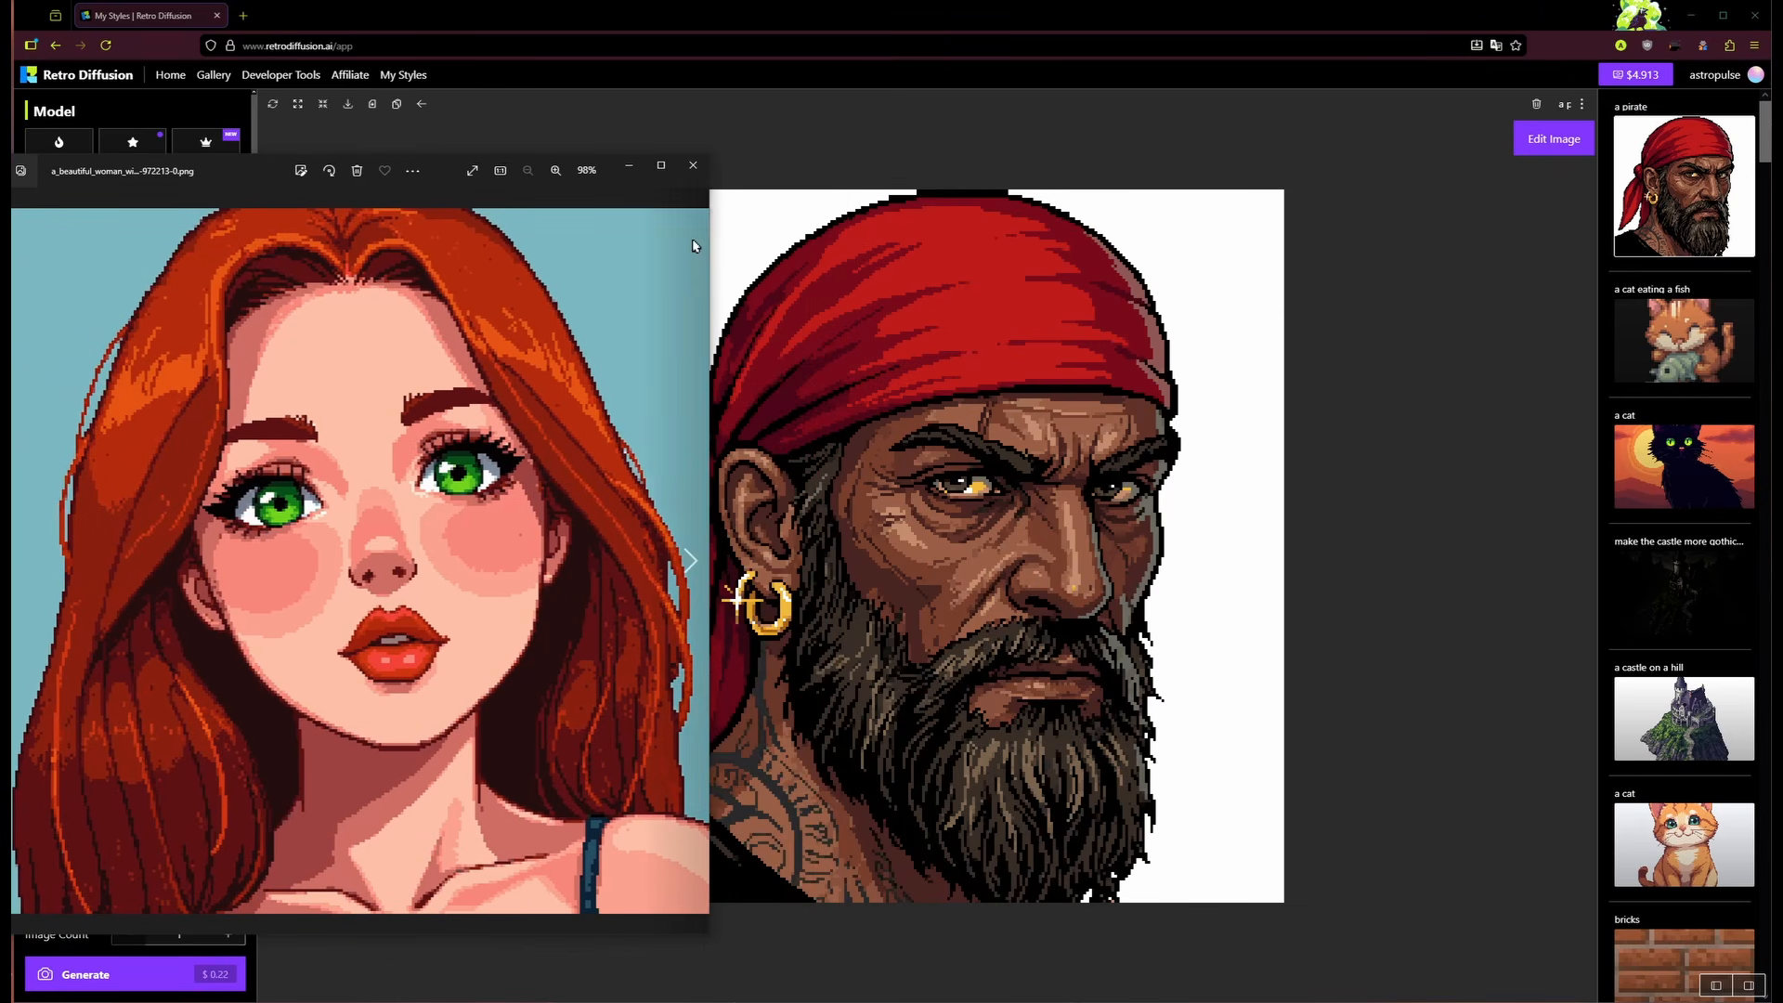
click(692, 166)
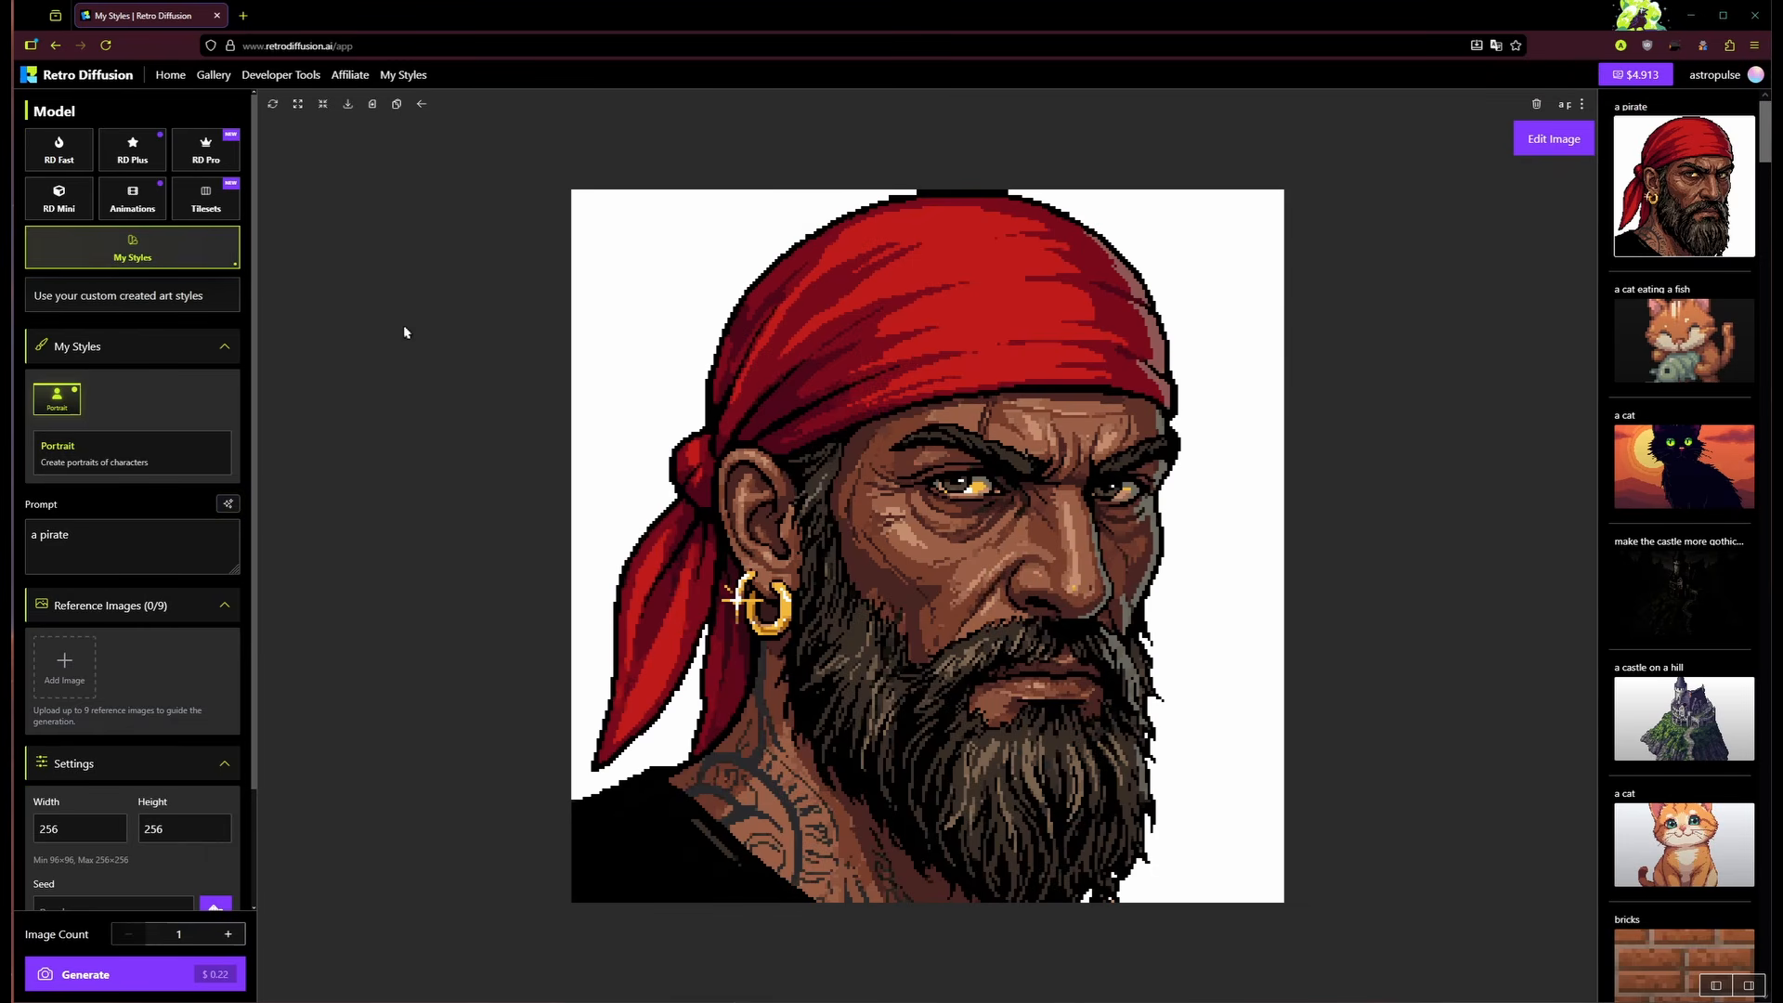
Step: Start an RD Pro style named 'Isometric tiles', described 'Create isometric tiles on a simple background'
click(401, 75)
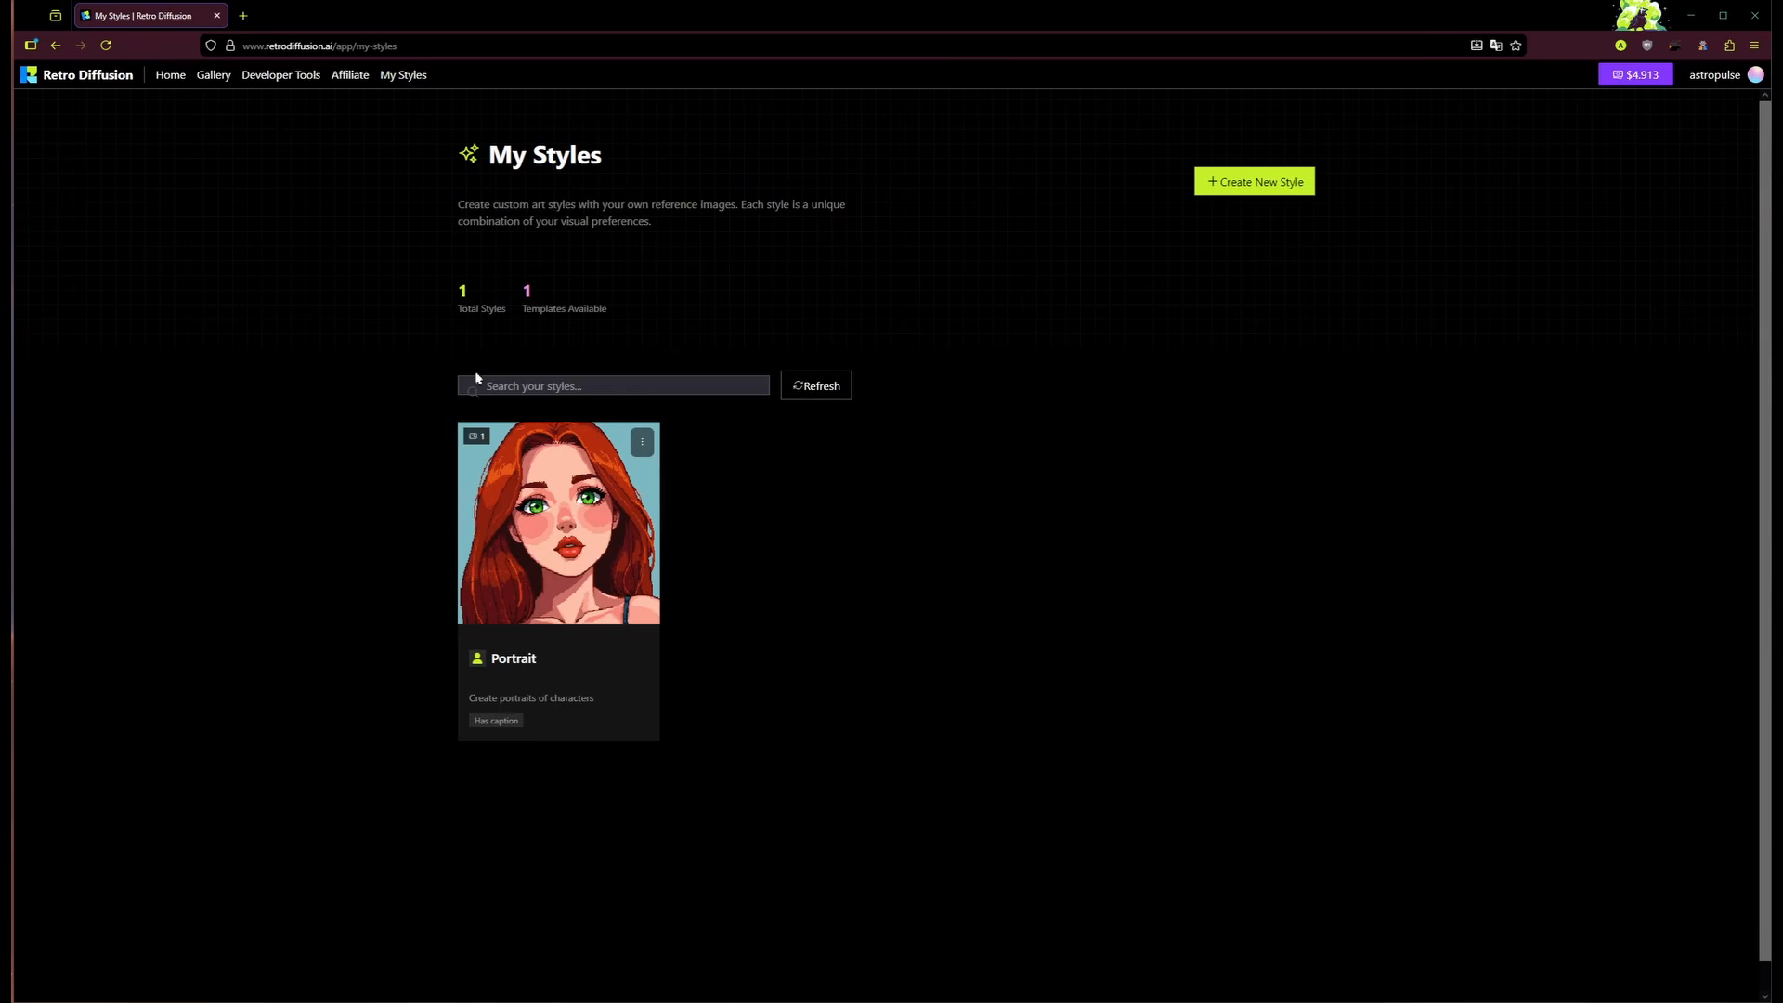
click(1252, 193)
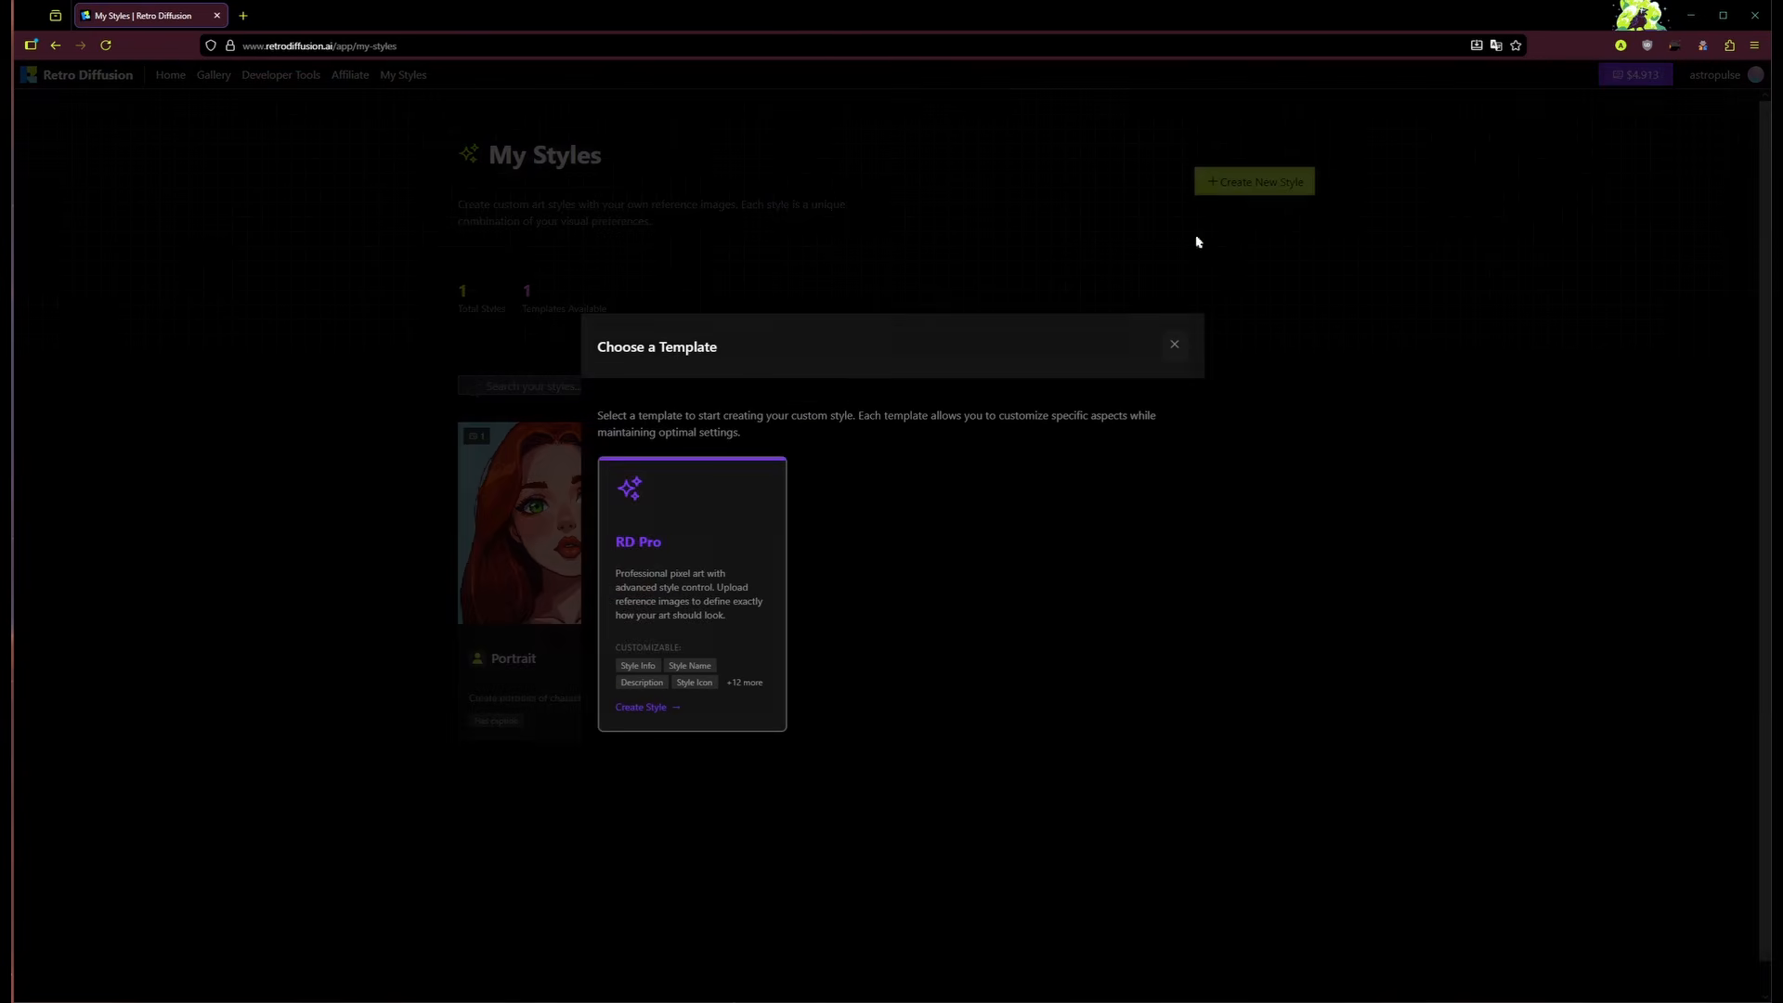
click(694, 555)
click(838, 318)
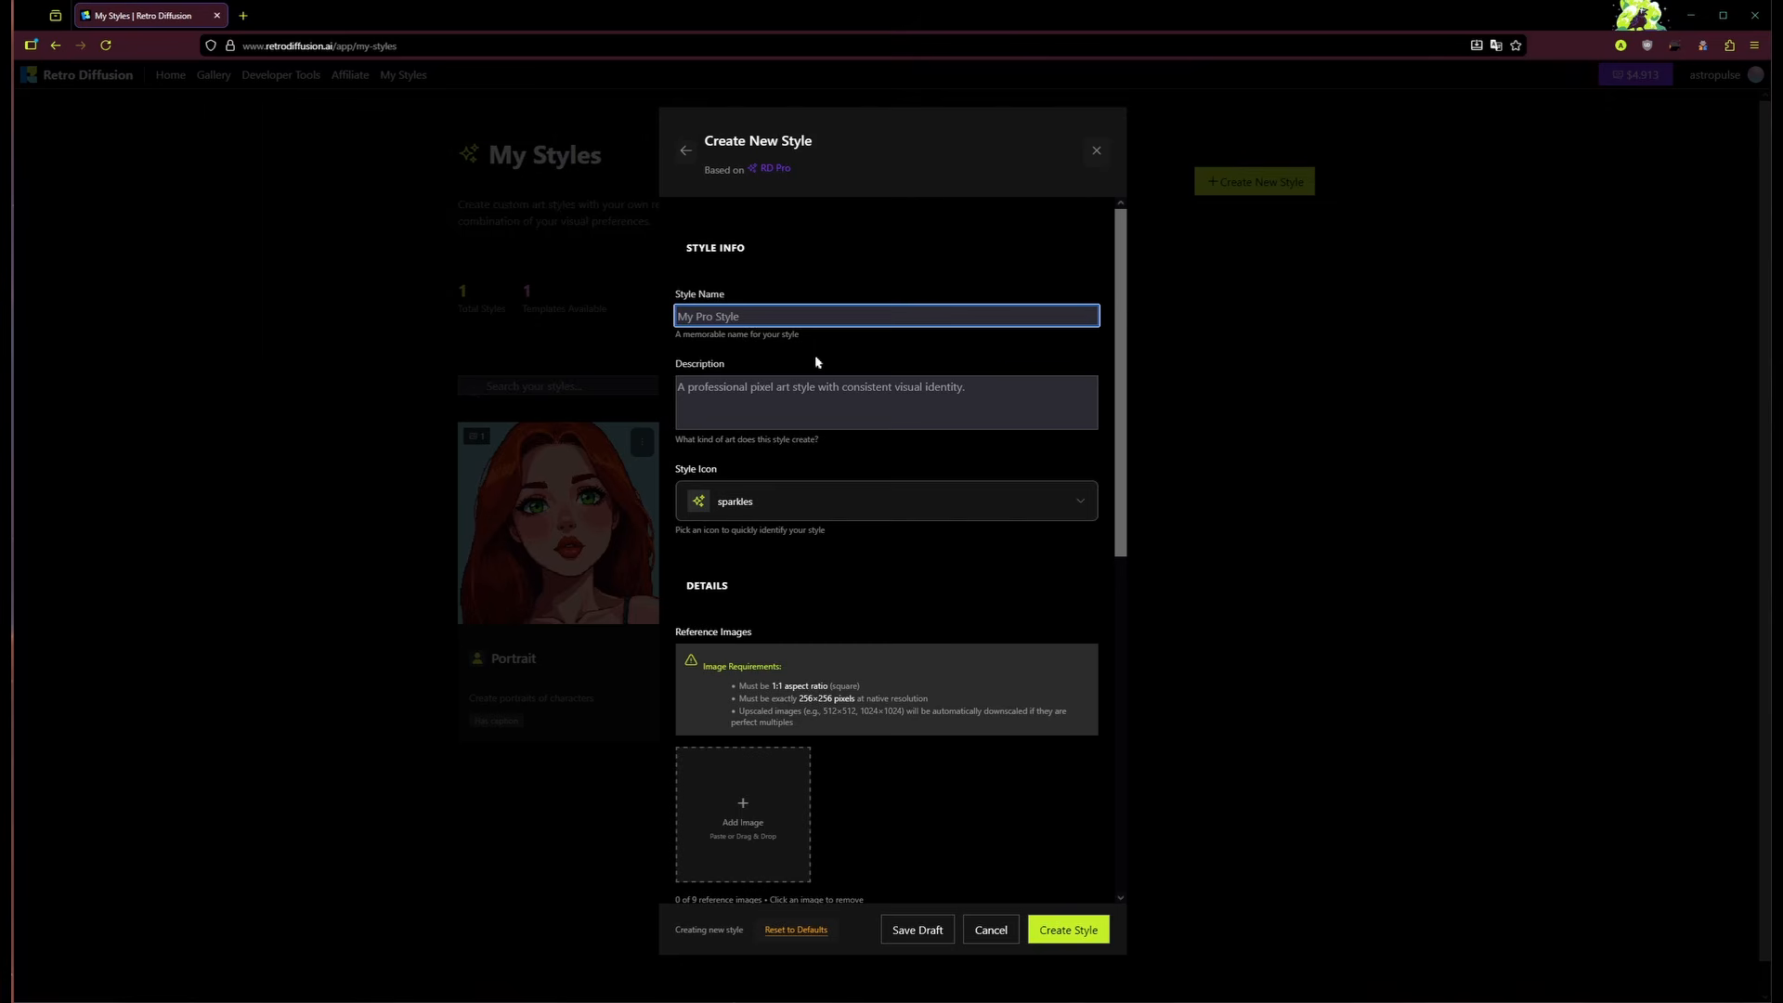
text(Isometric tiles)
key(Tab)
text(Create isometric tiles on a simple background)
Step: Choose the cube icon as the style icon
click(827, 506)
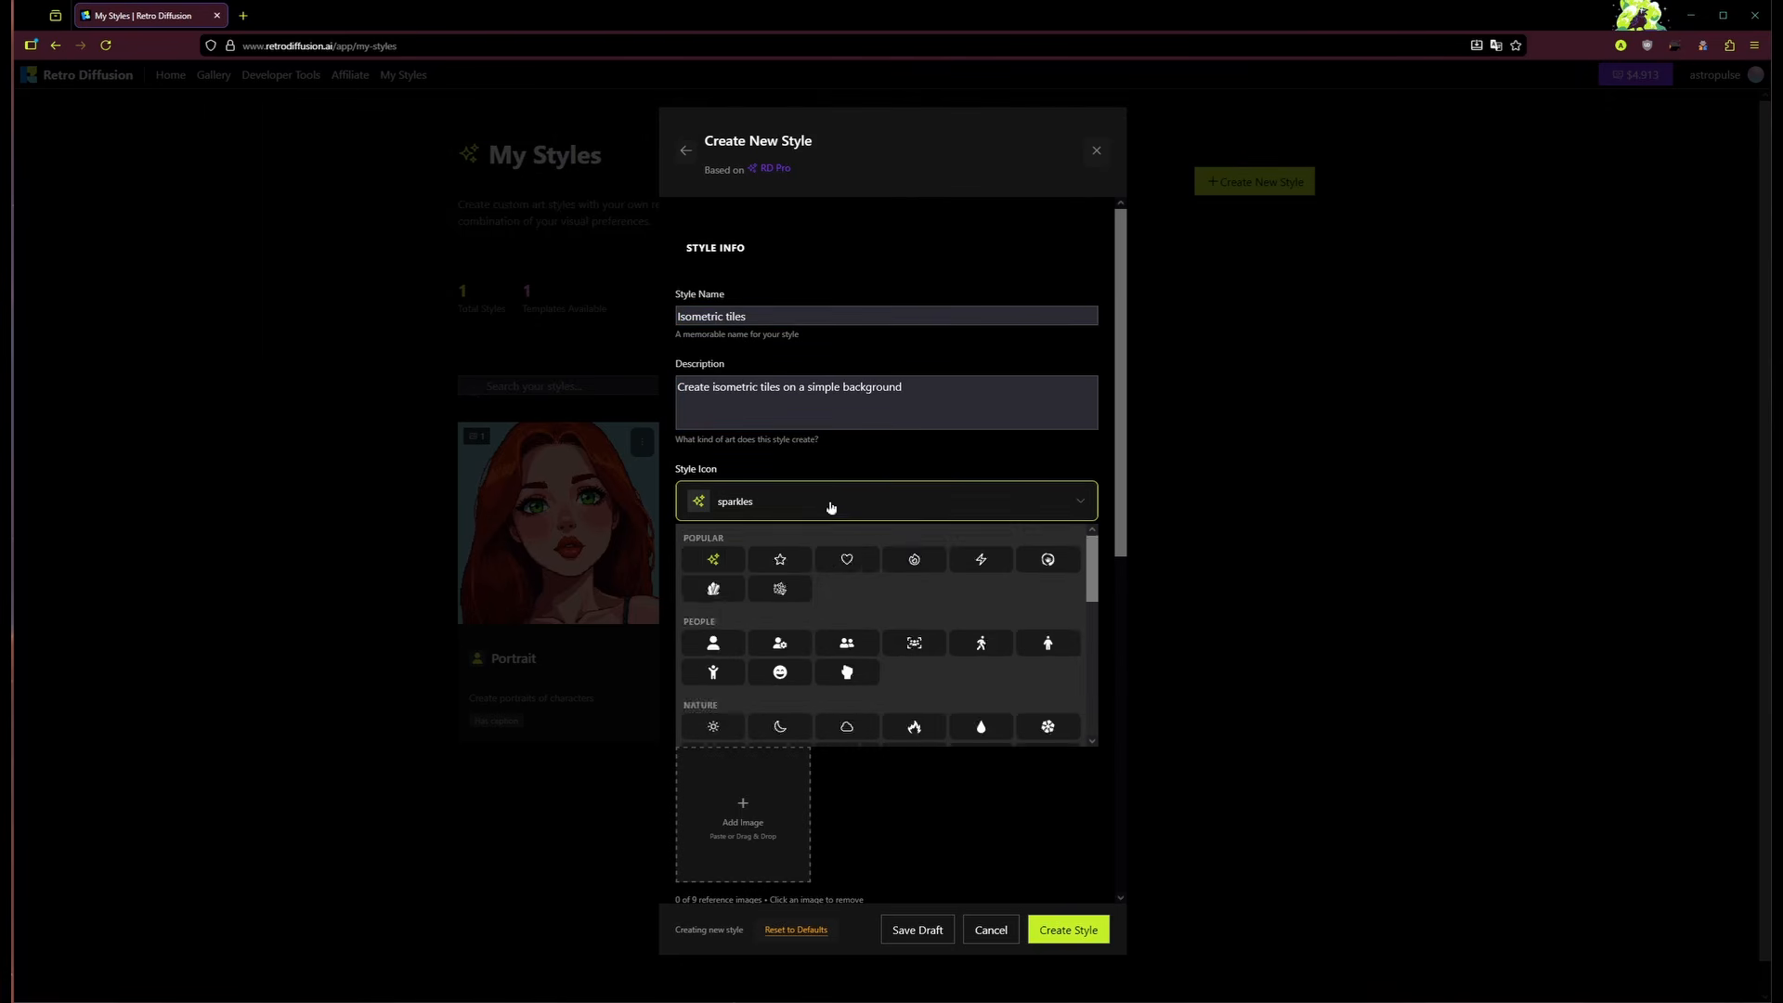
scroll(850, 618, down, 5)
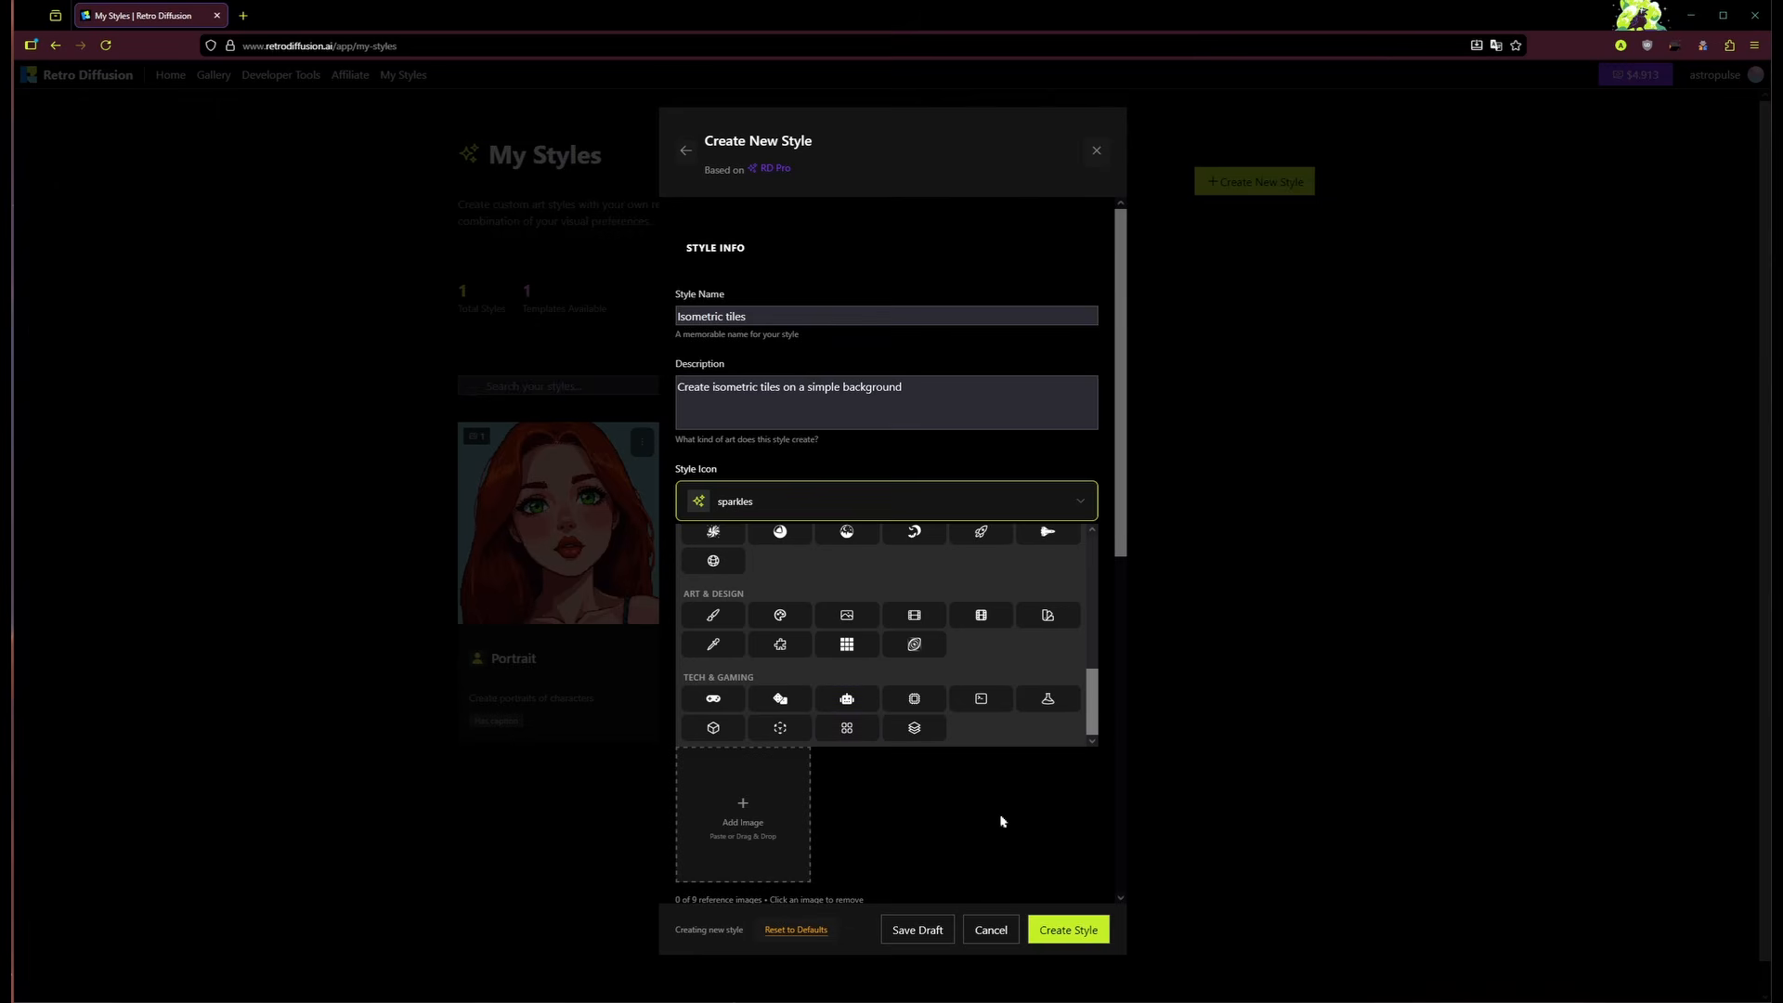
click(713, 727)
scroll(892, 573, down, 3)
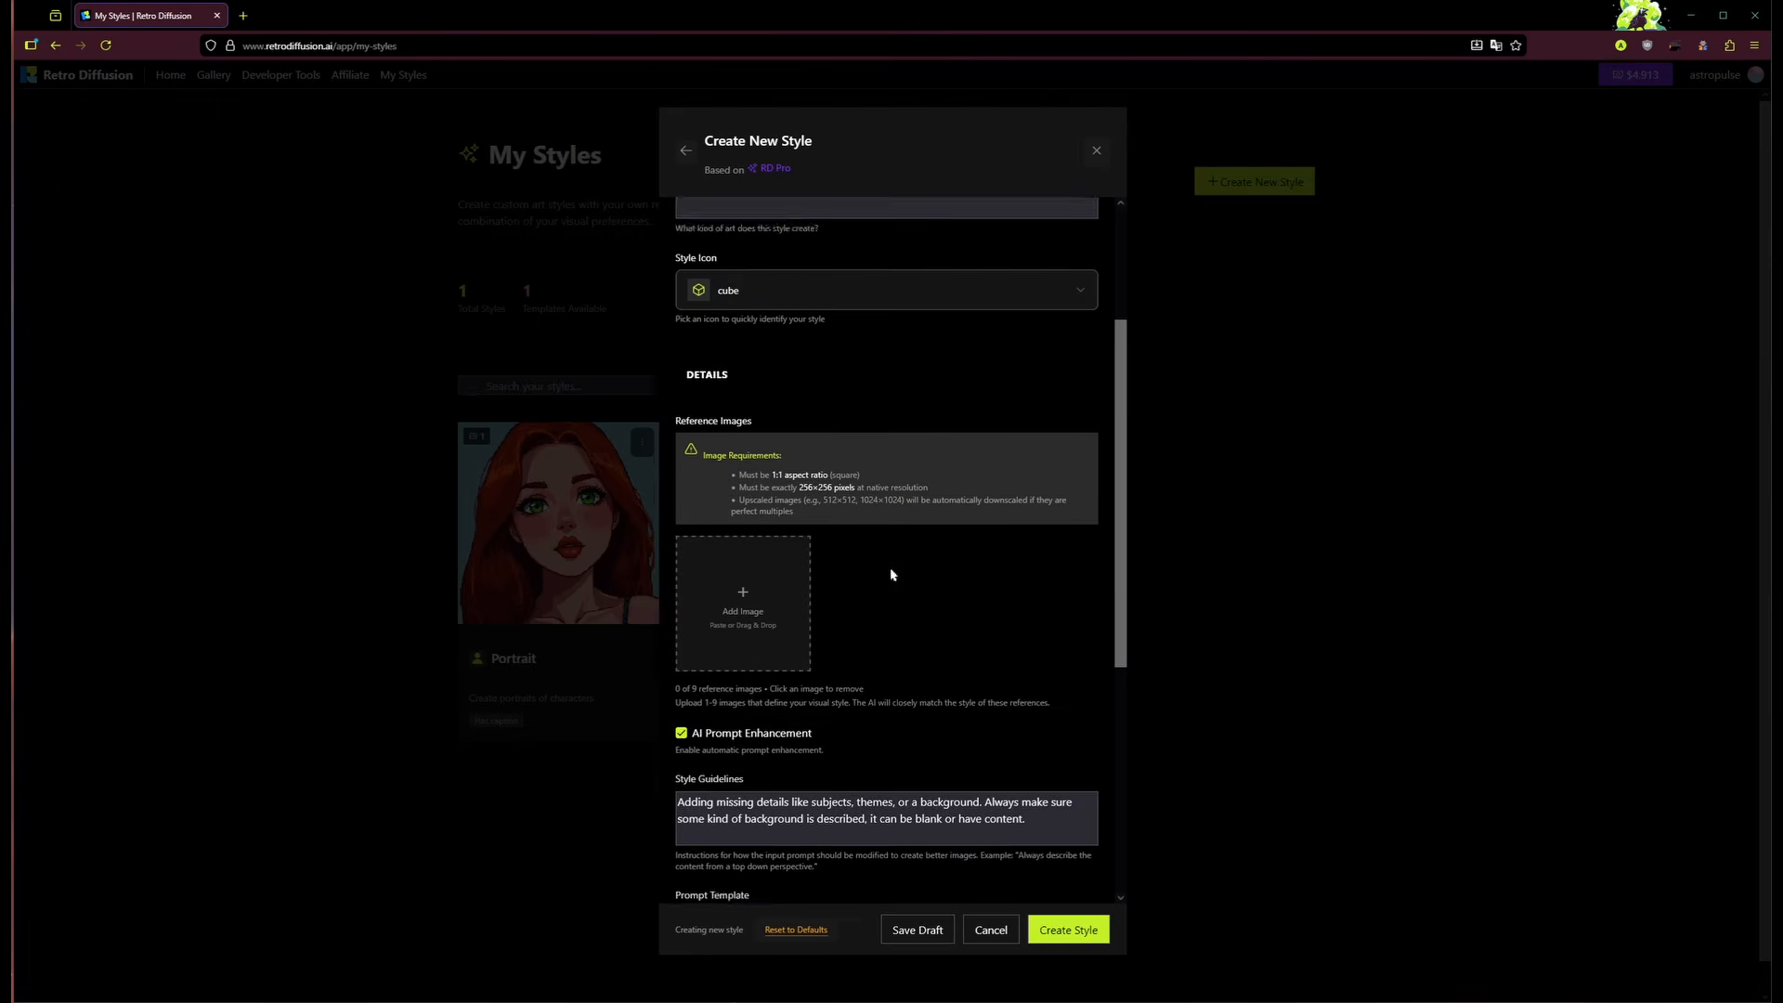
Step: Add iso.png as the Isometric tiles style's first reference image
click(743, 555)
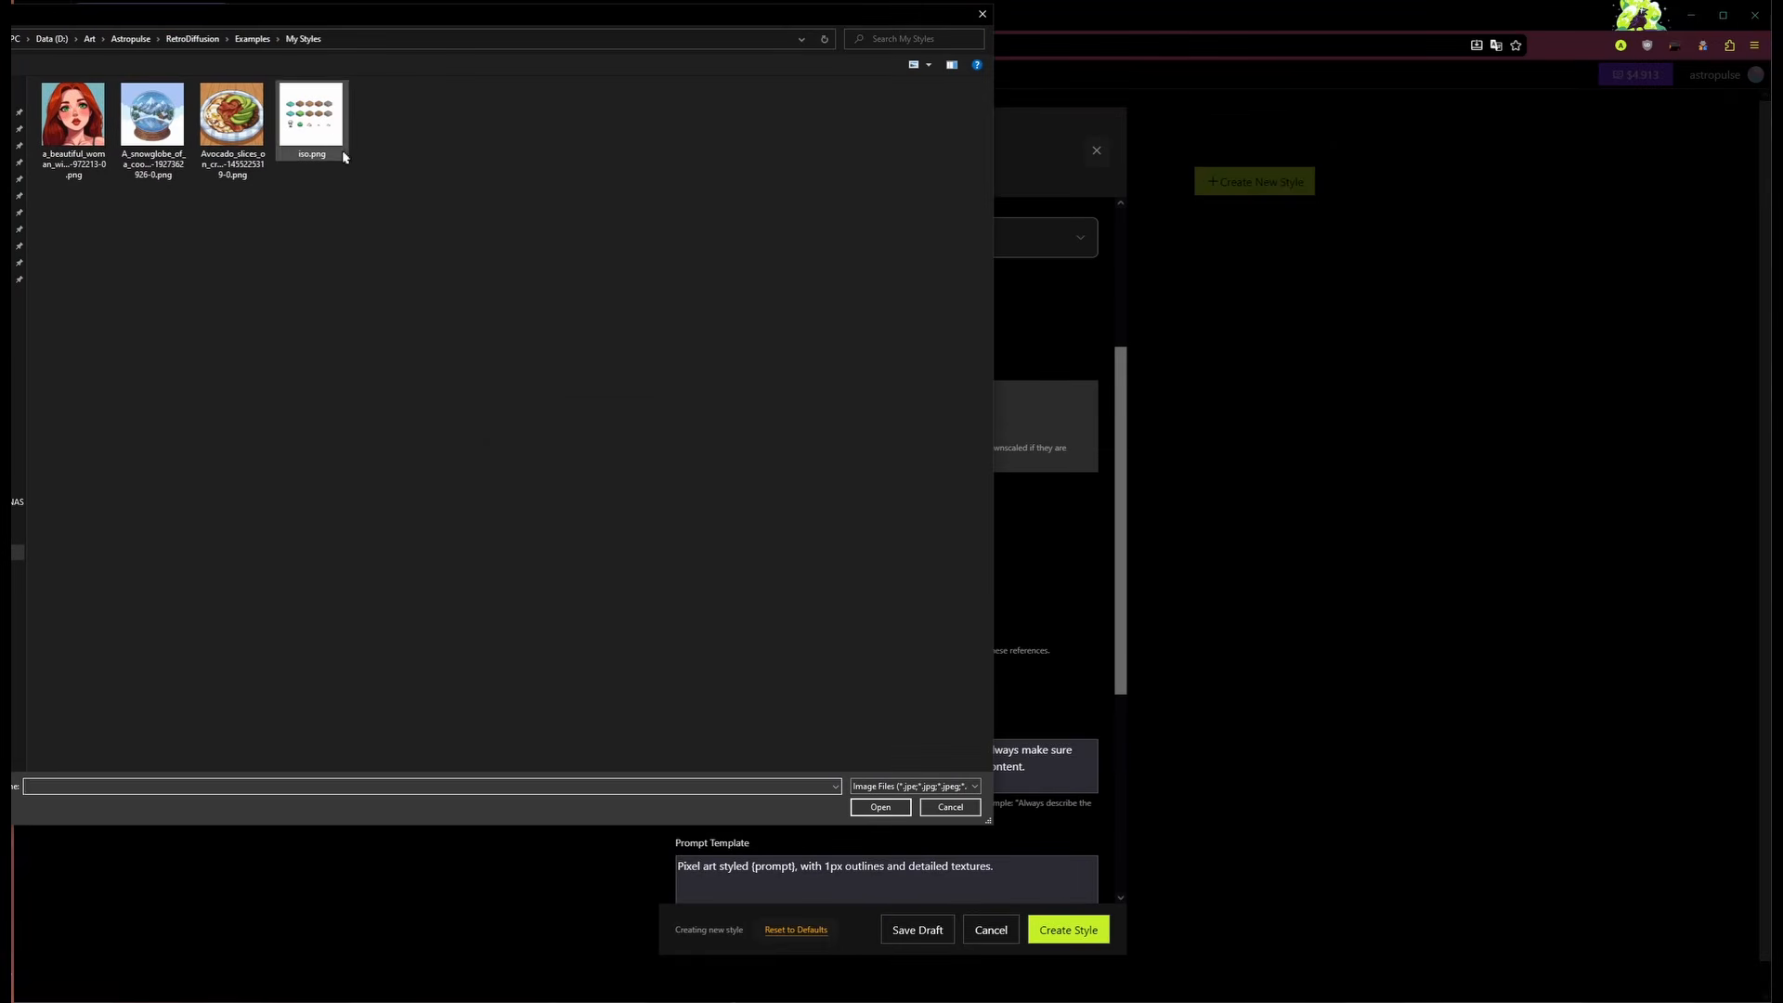
click(316, 136)
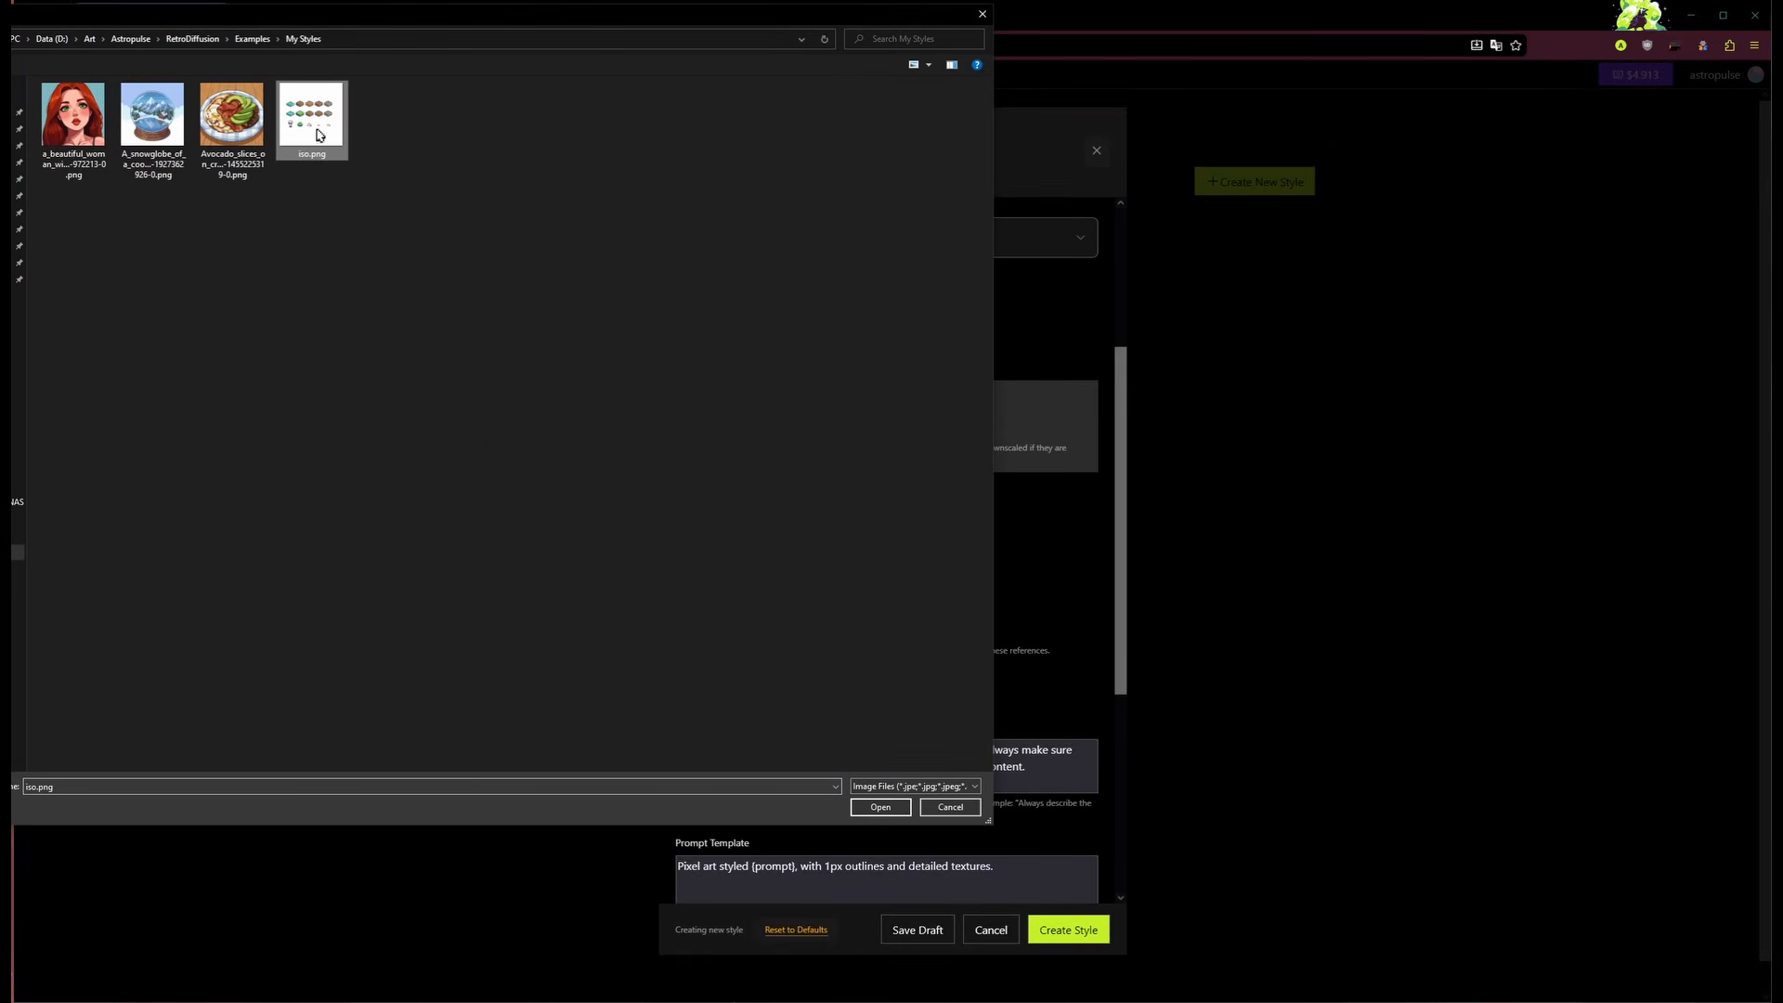
click(879, 807)
mouse_move(713, 552)
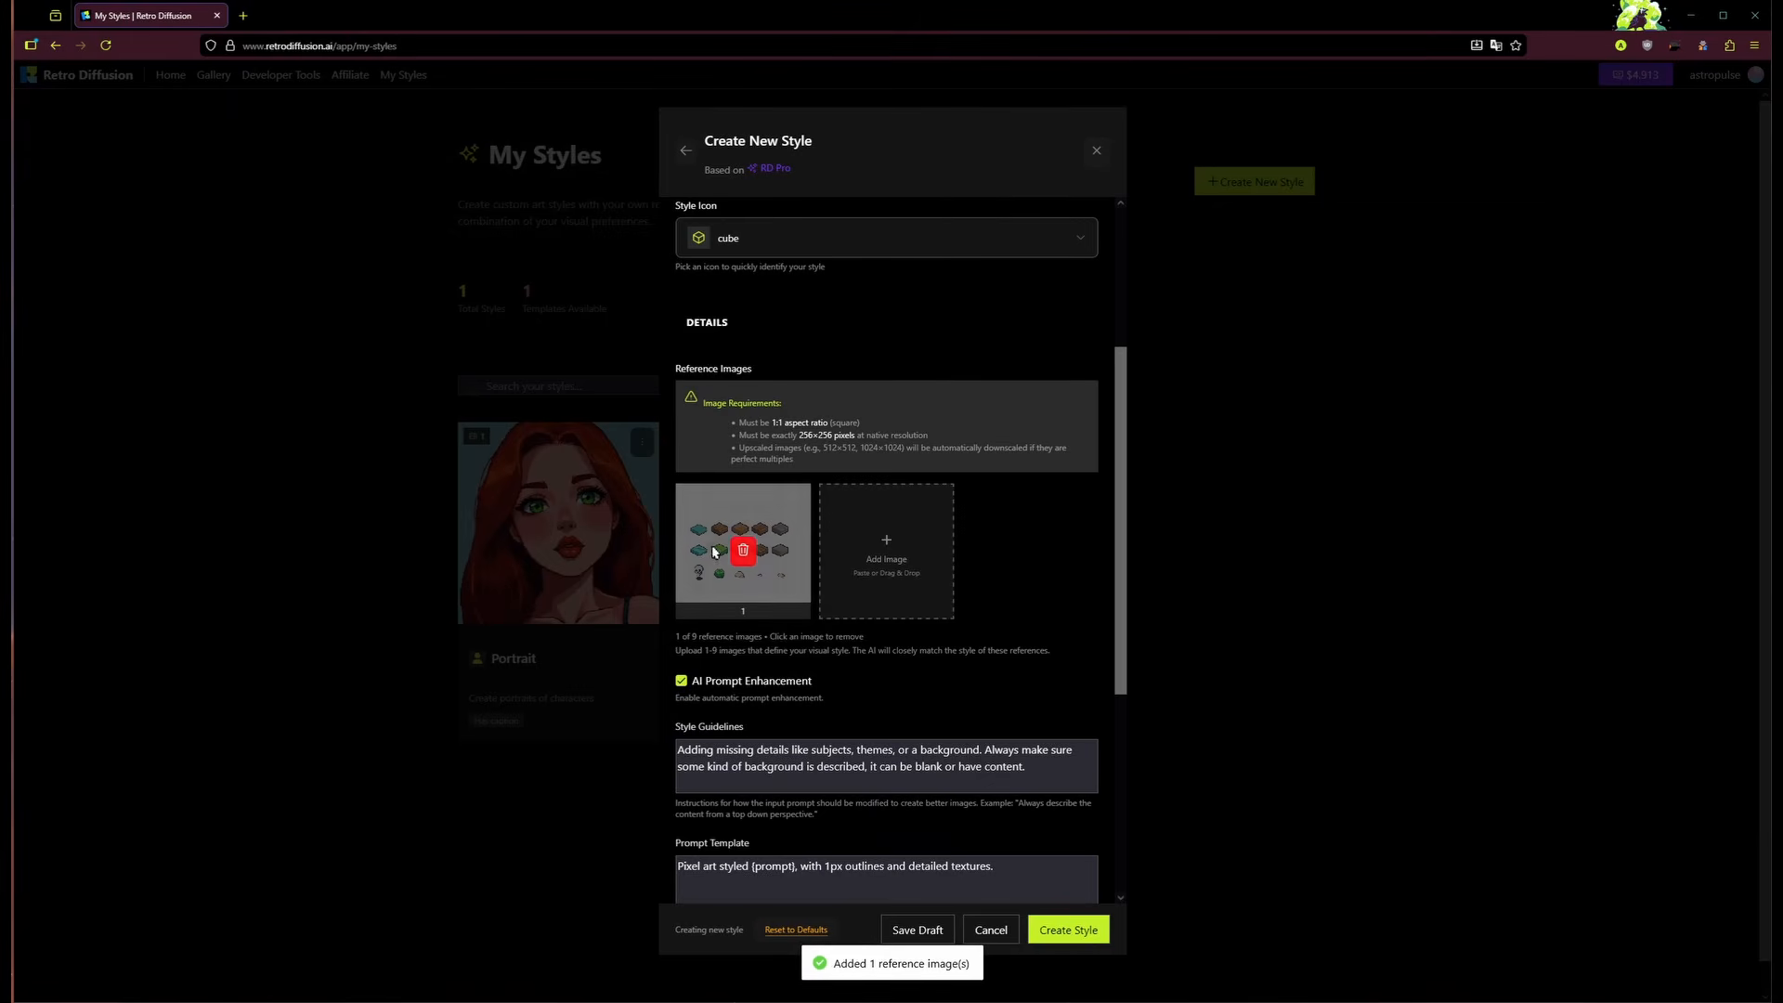
scroll(911, 469, down, 3)
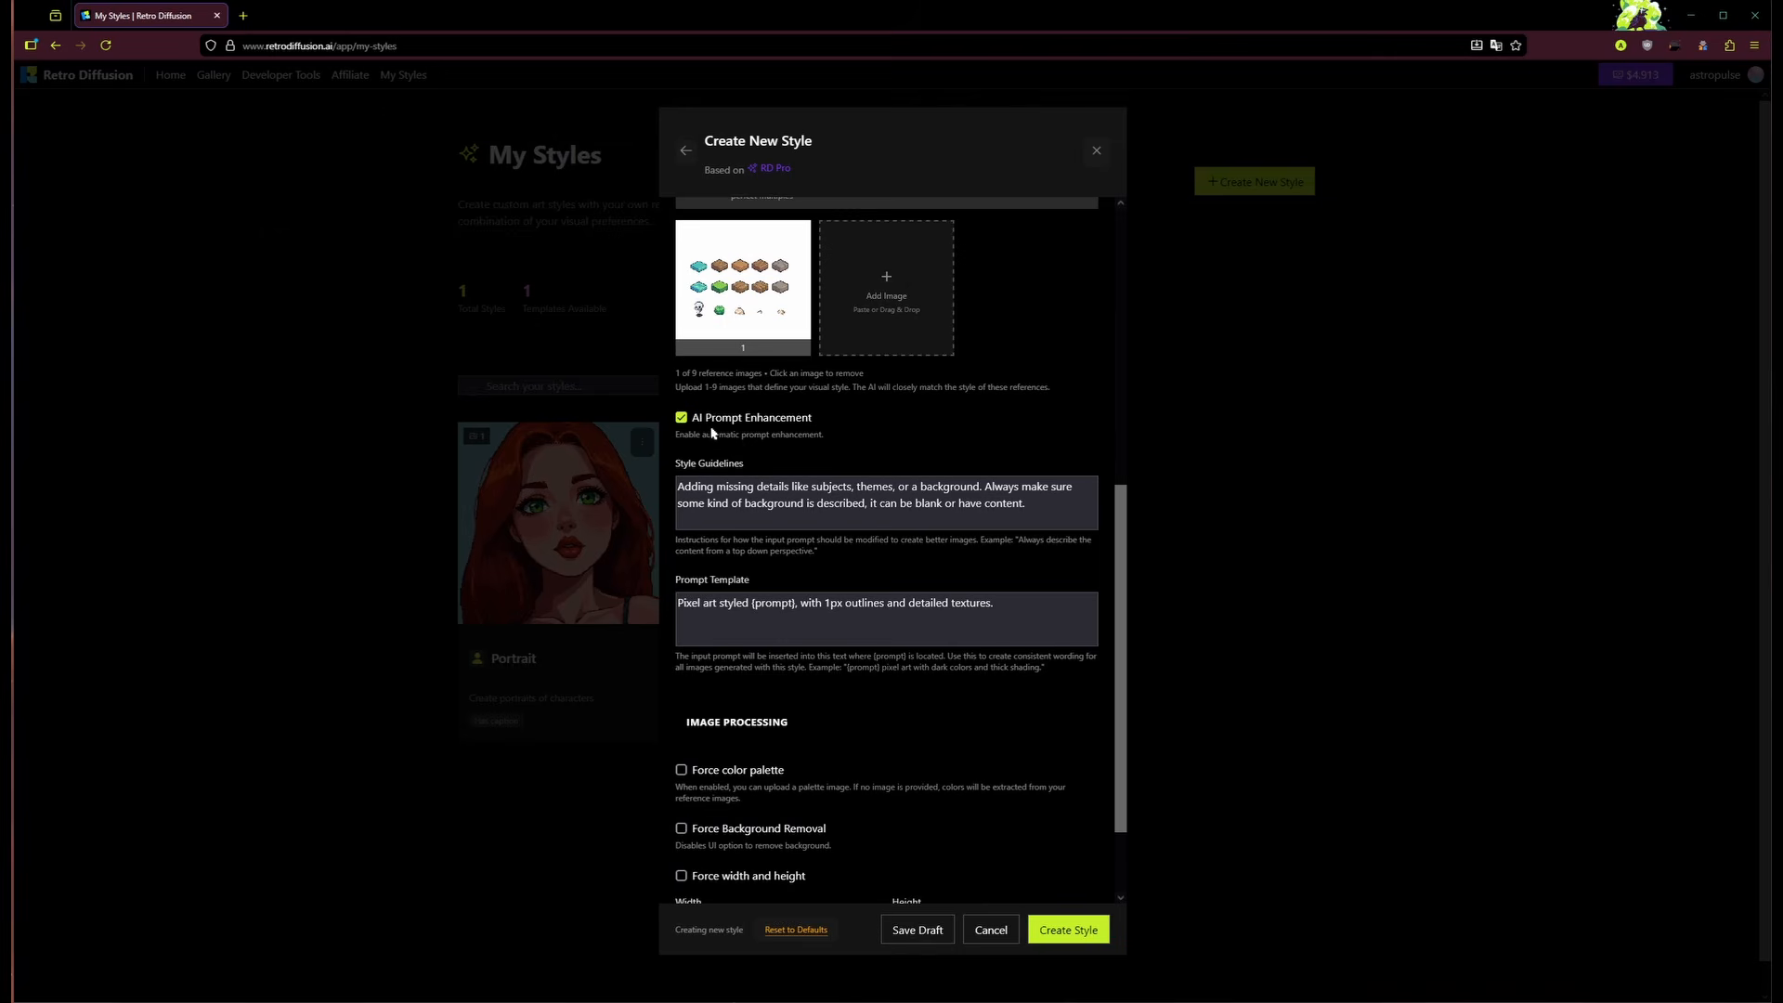
scroll(995, 529, up, 1)
Step: Replace the Style Guidelines text with 'a spritesheet of 5x3 isometric game tiles'
drag(1050, 591, 624, 573)
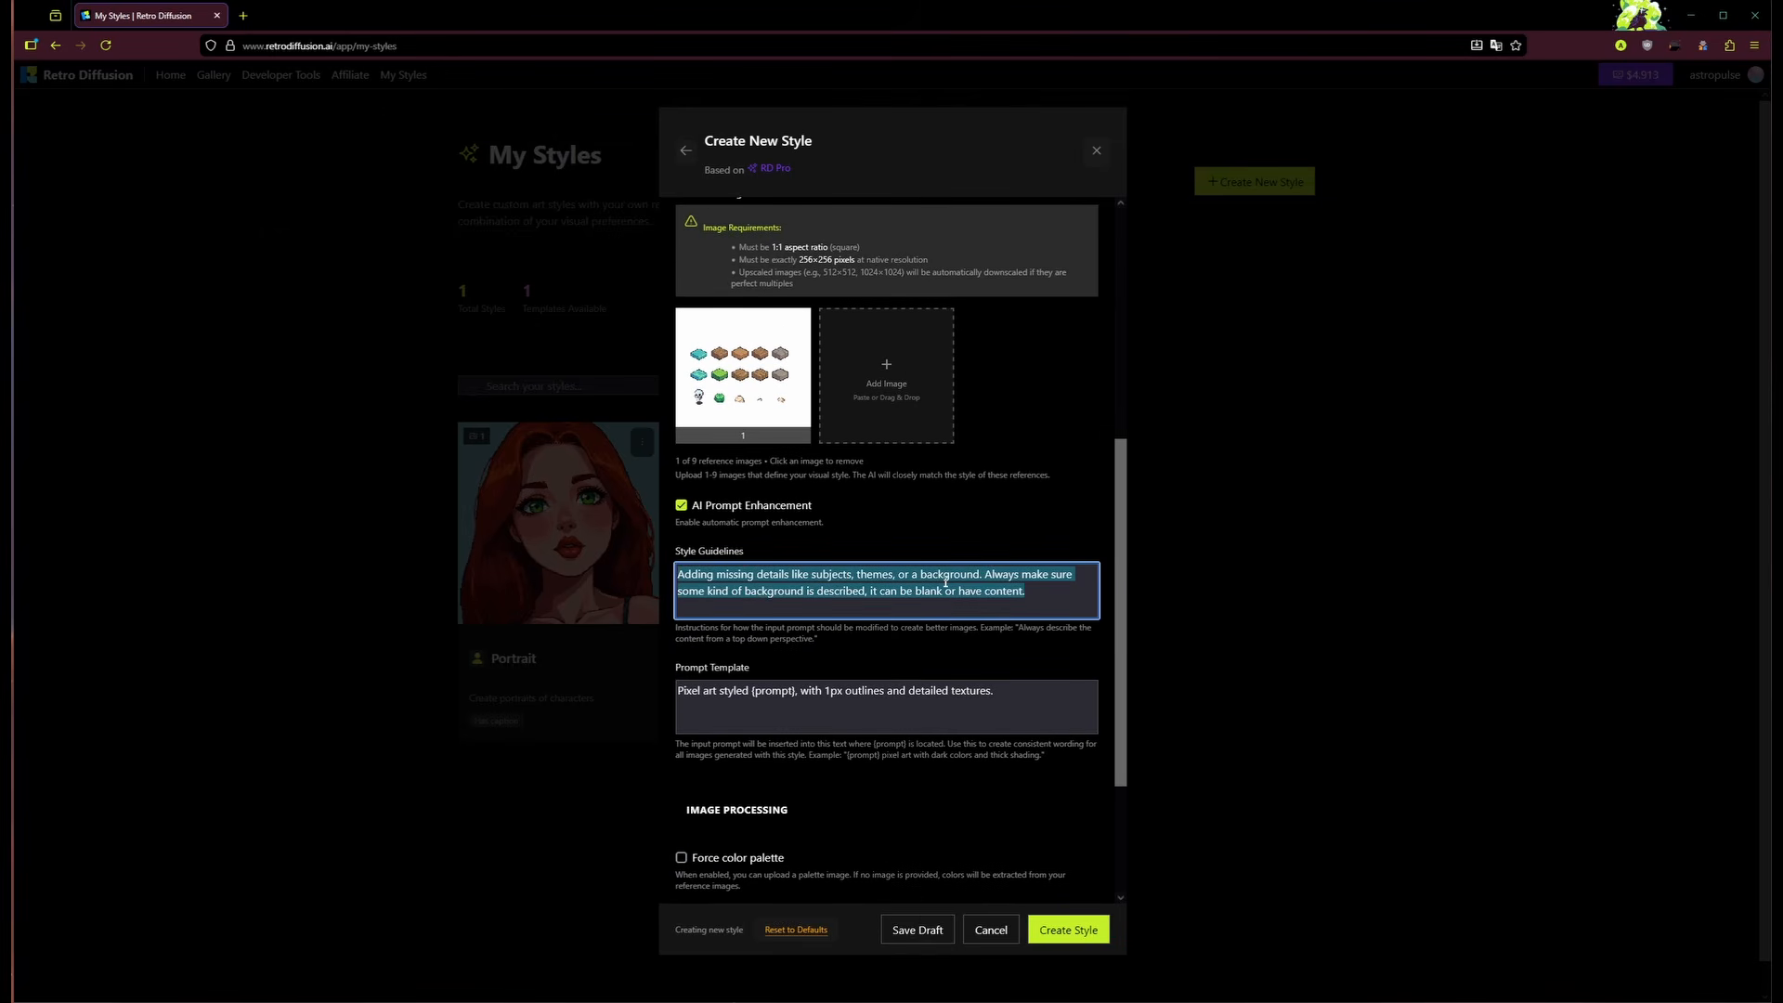
text(a spritesheet of)
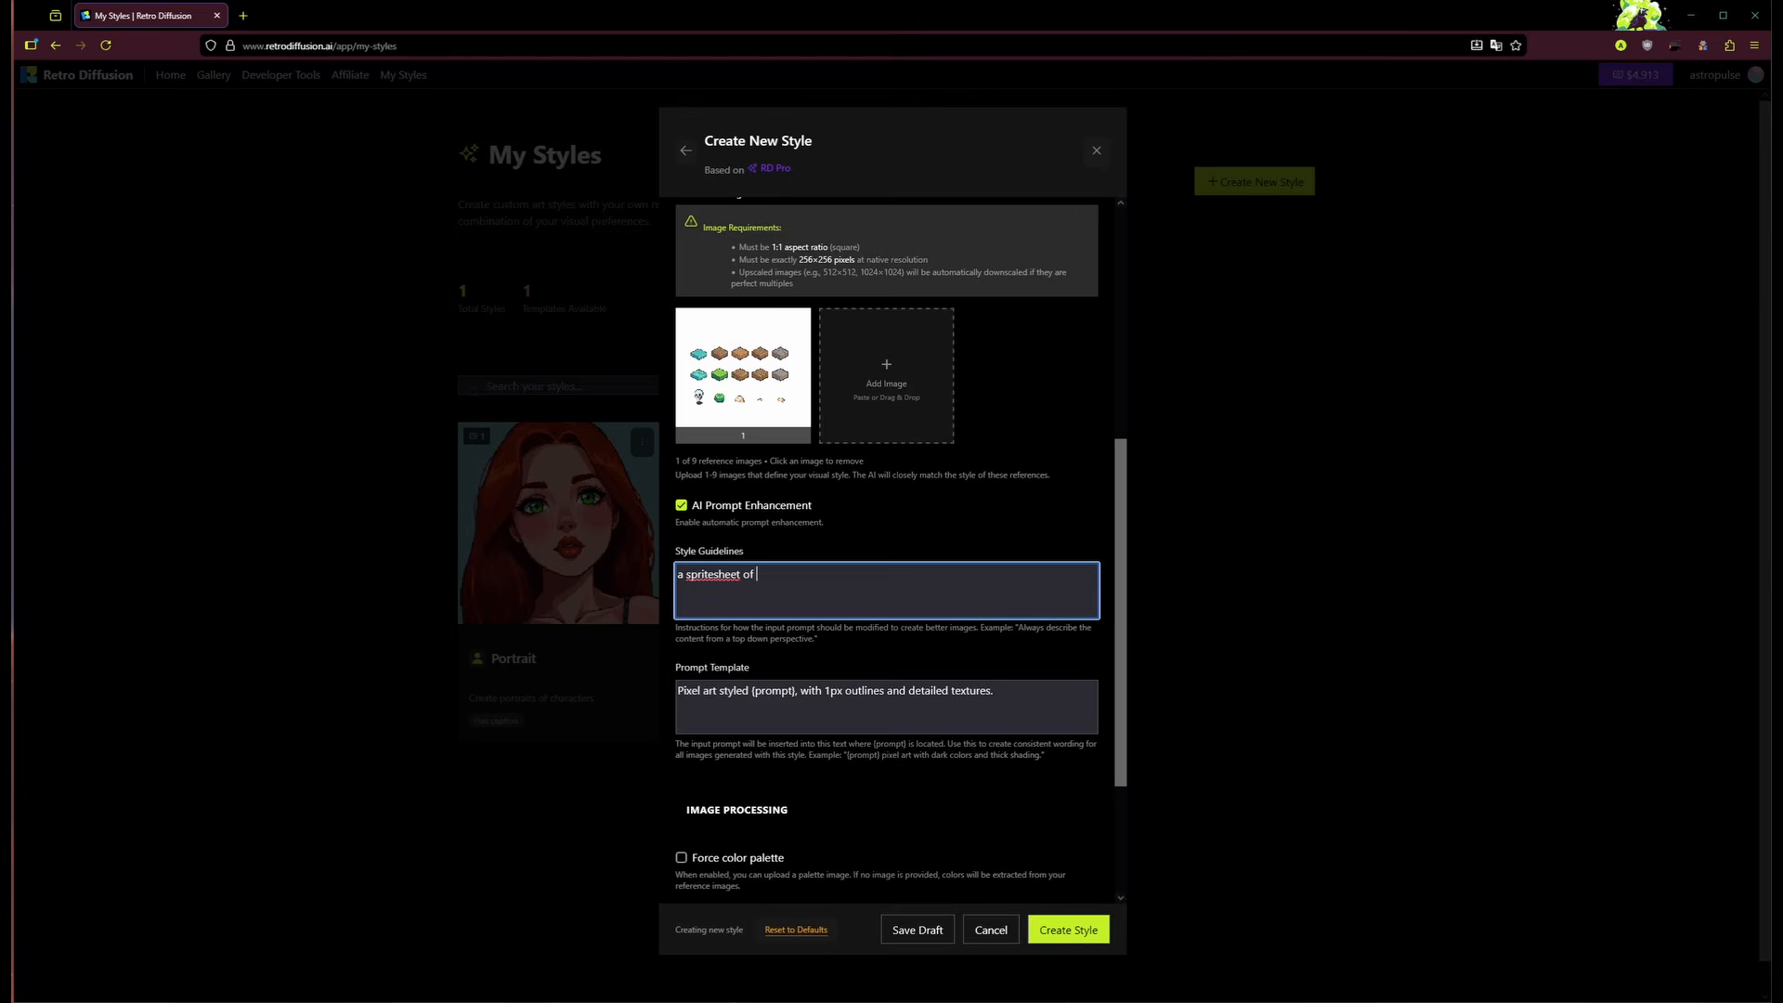
text( 5x3 isometric game tiles)
click(875, 670)
scroll(785, 633, down, 1)
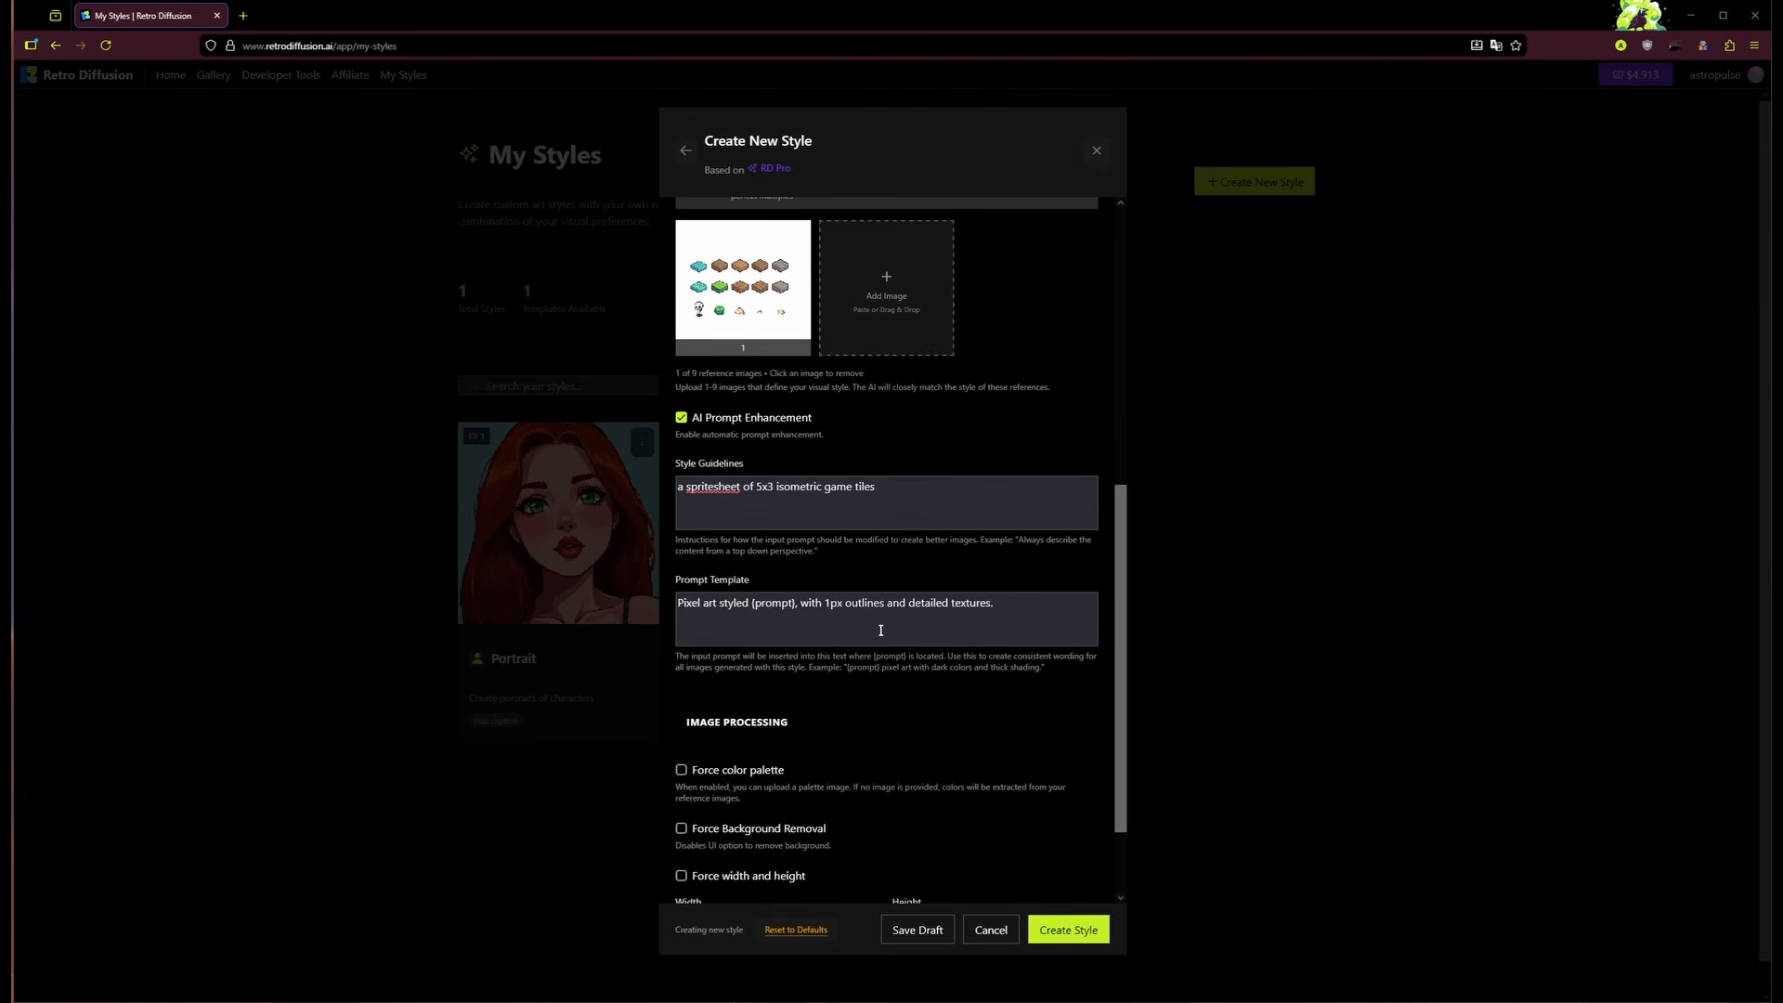
click(967, 611)
Step: Replace the prompt template with 'Pixel art video game sprite sheet with 5x3 isometric tiles. {prompt}'
key(ctrl+a)
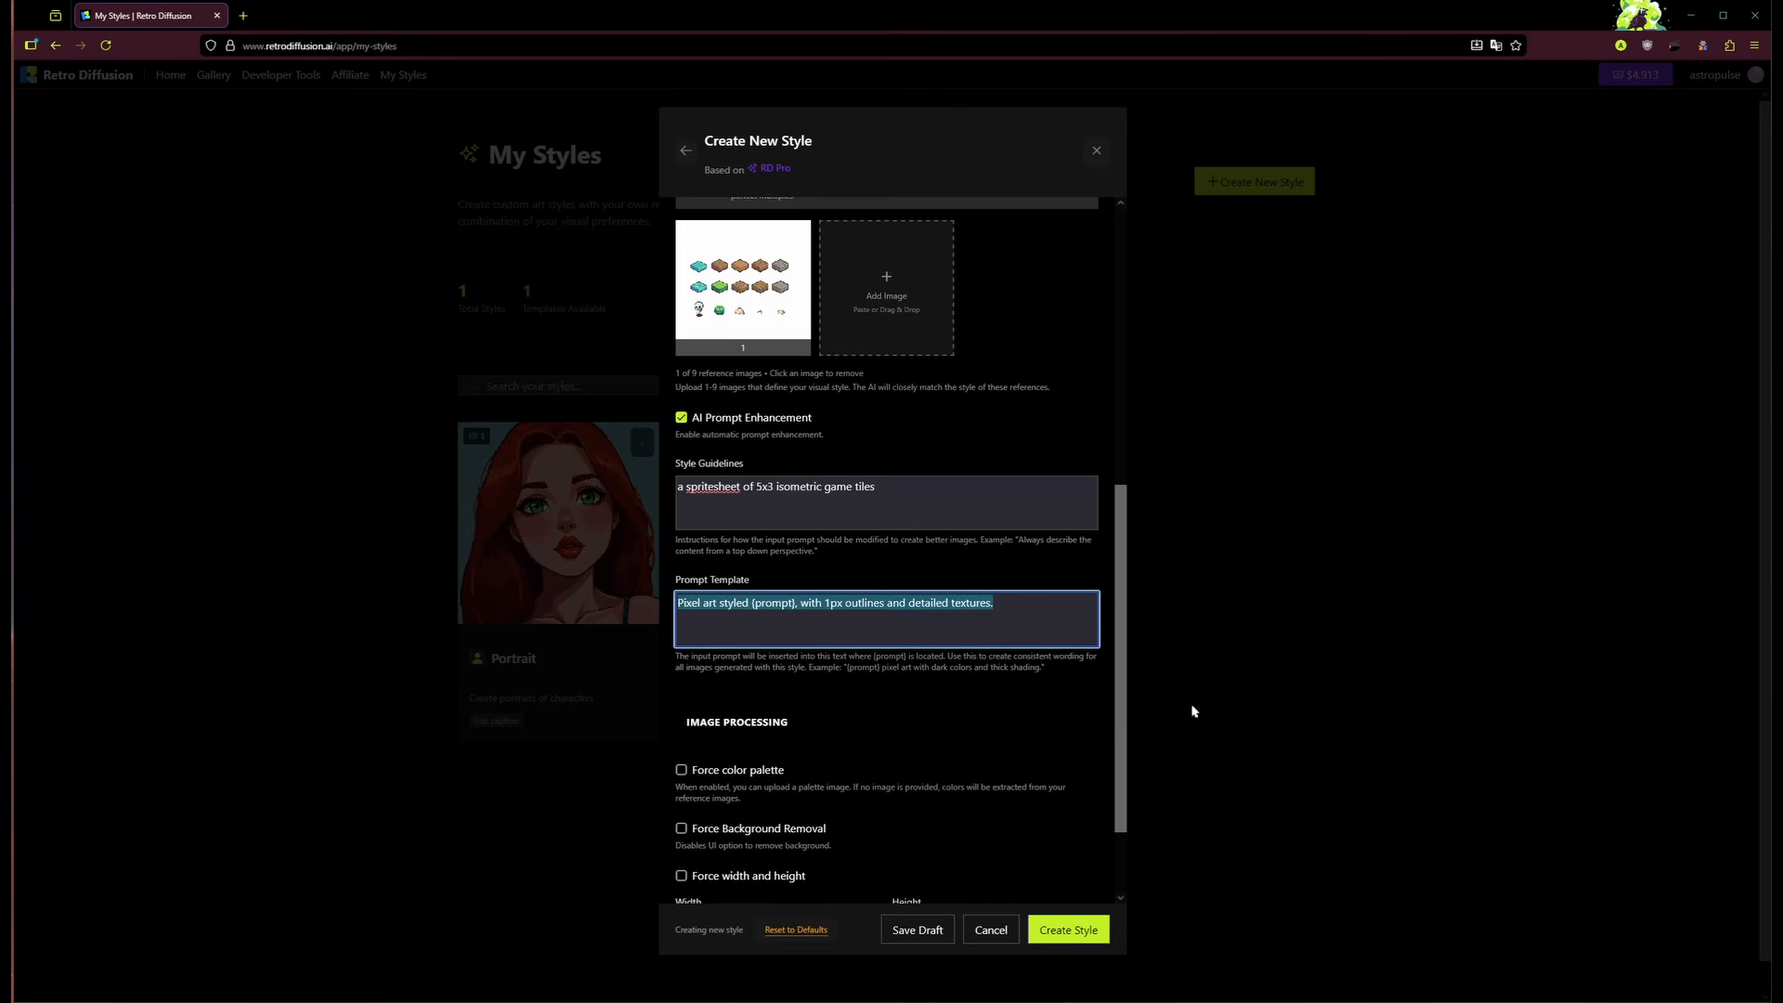
key(BackSpace)
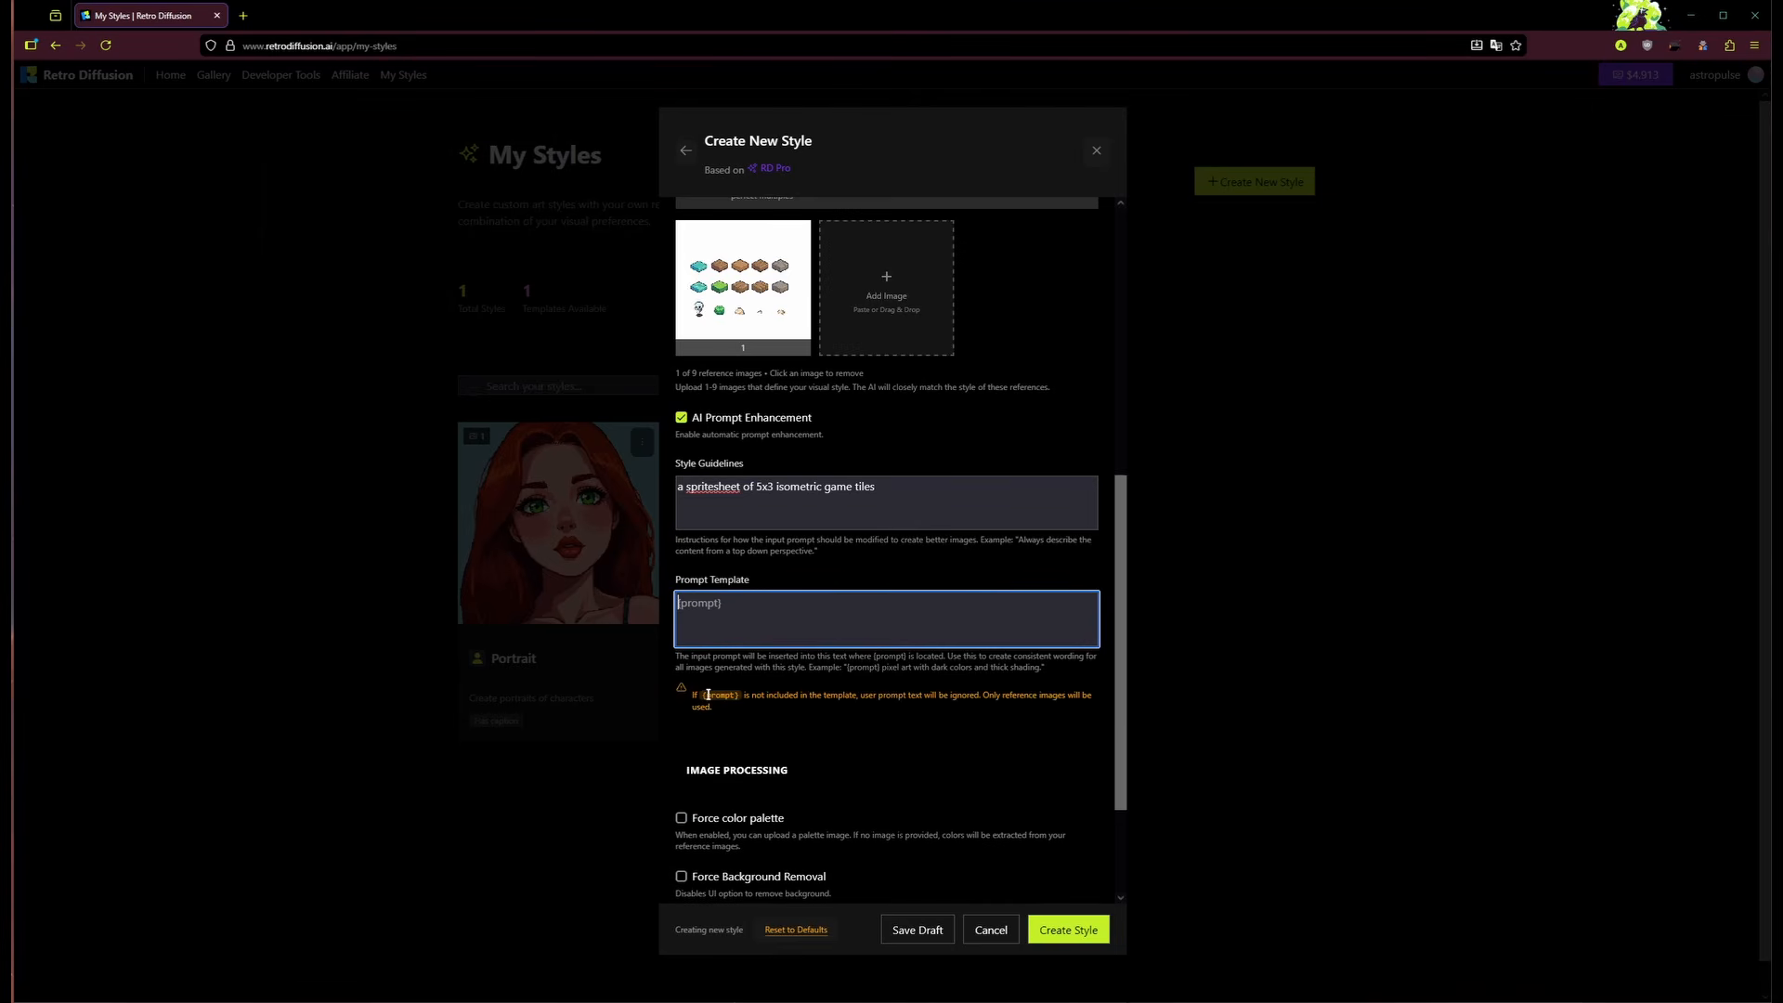
click(810, 724)
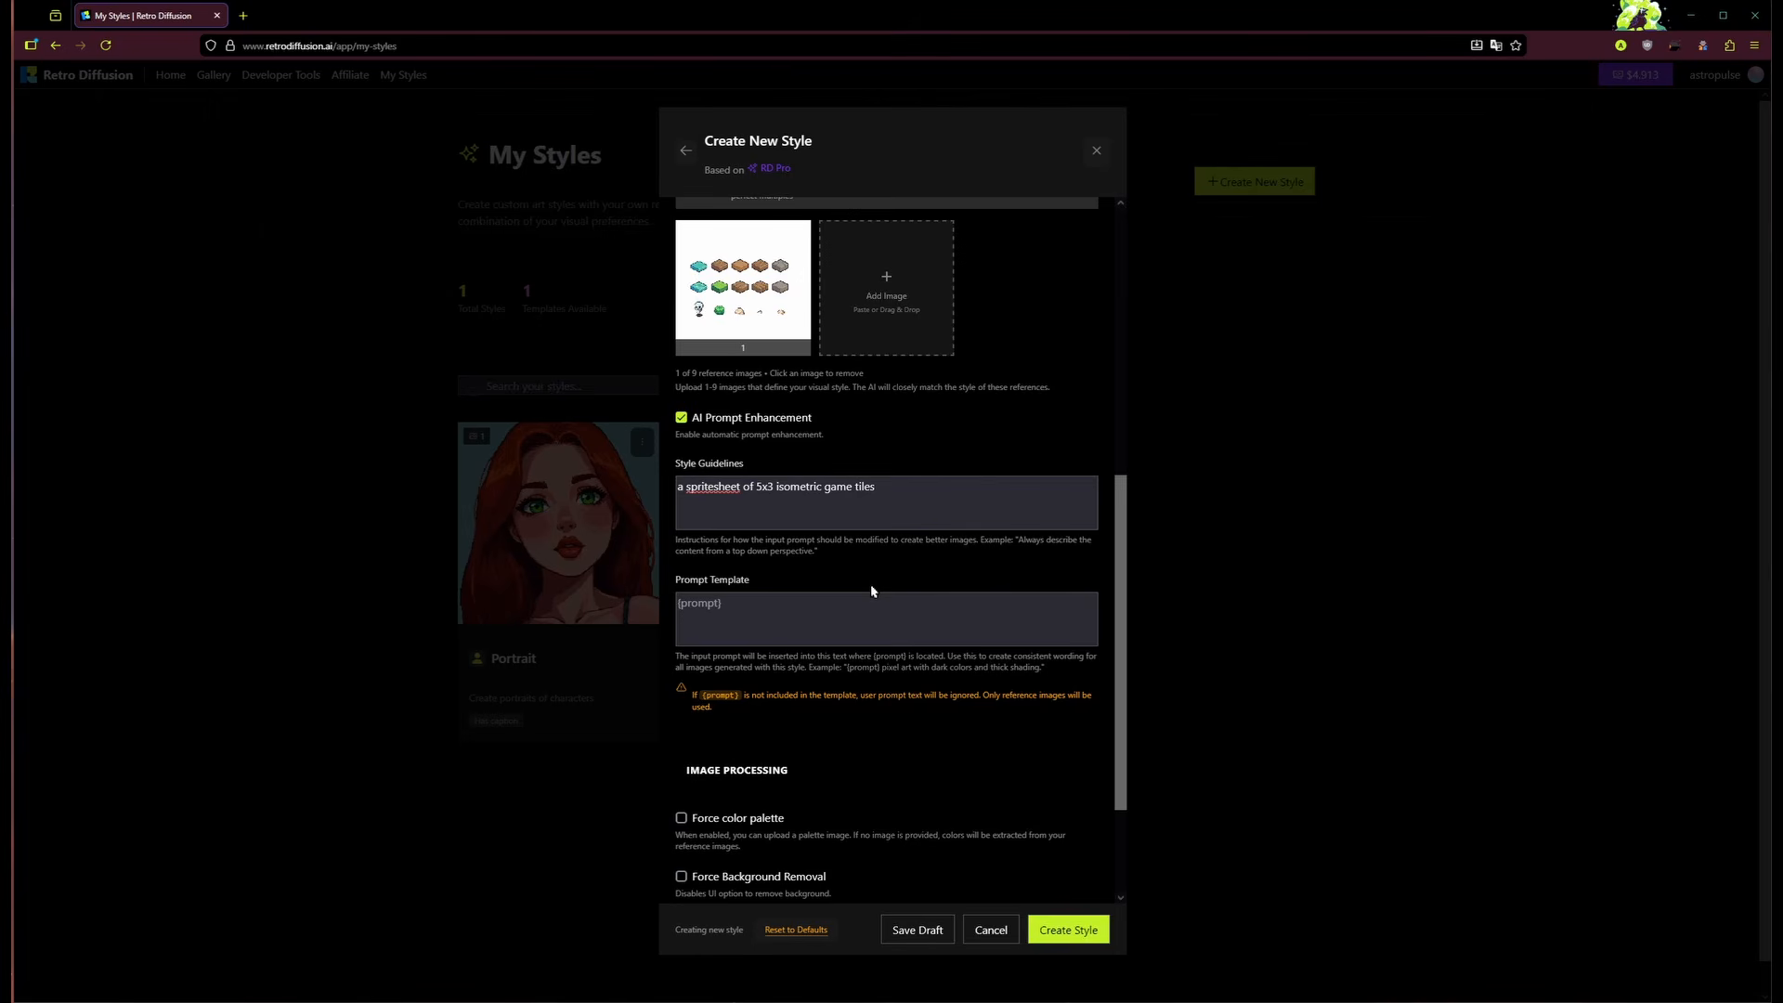
click(891, 614)
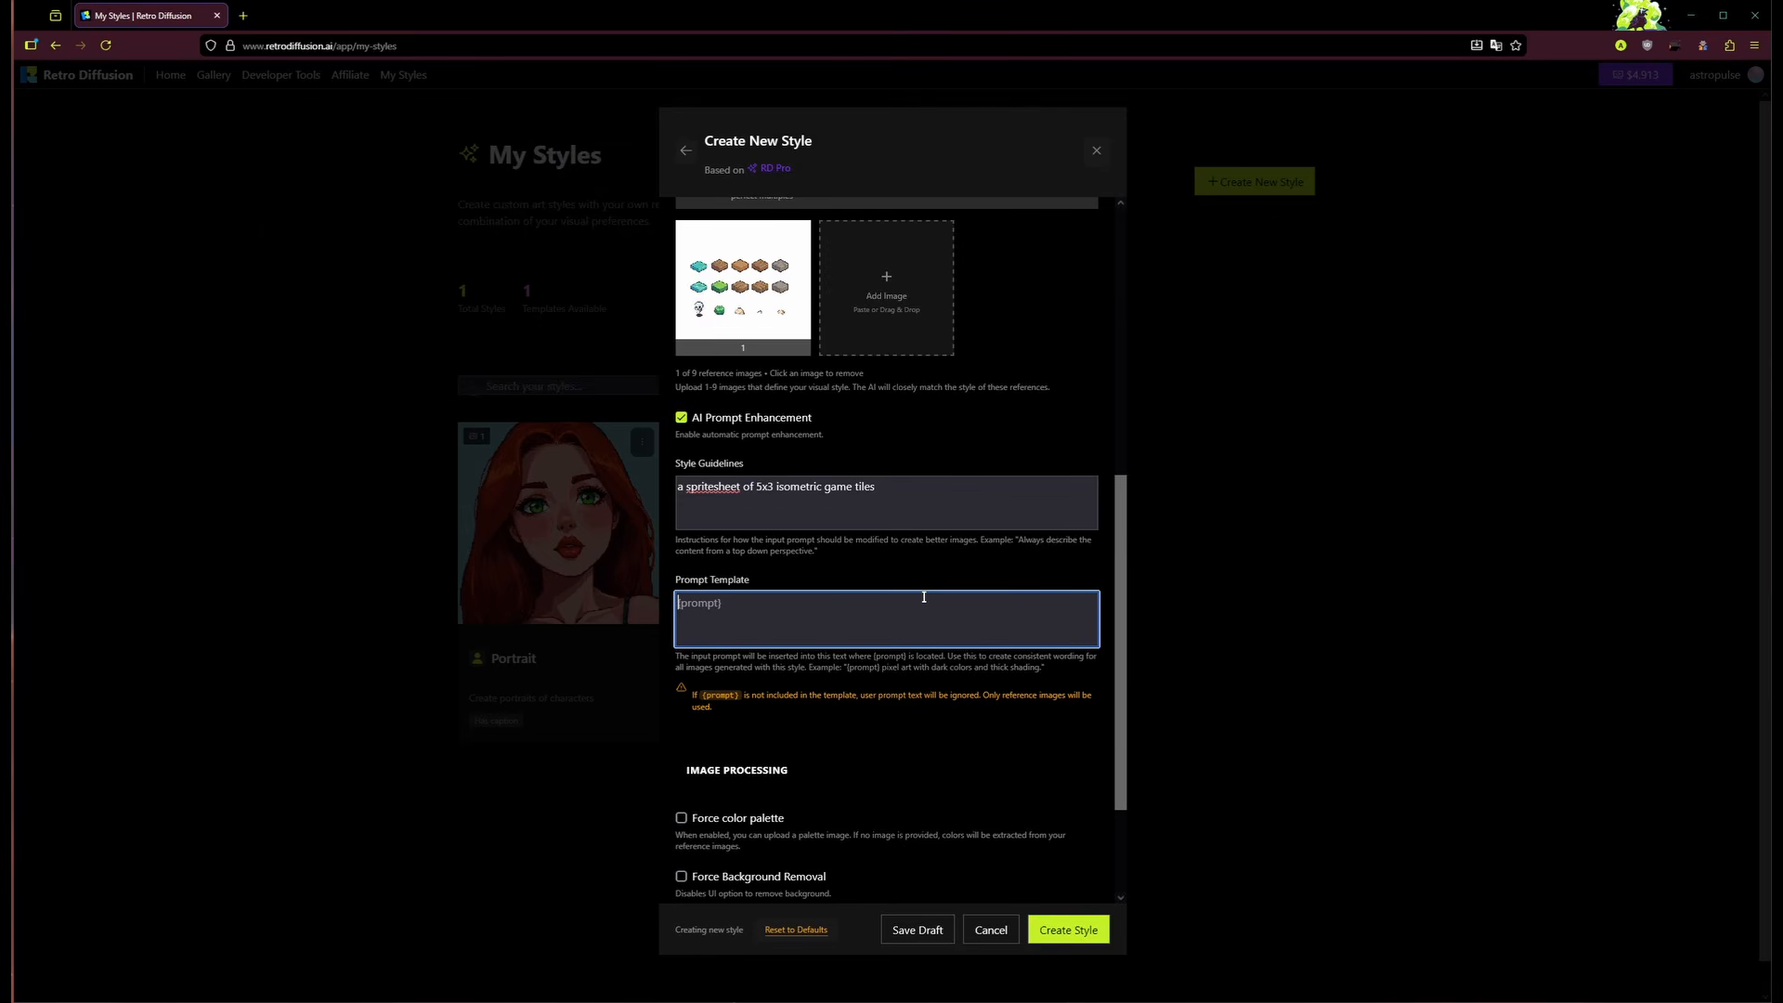
text(Pixel art video game sprite sheet with 5x3 isometric)
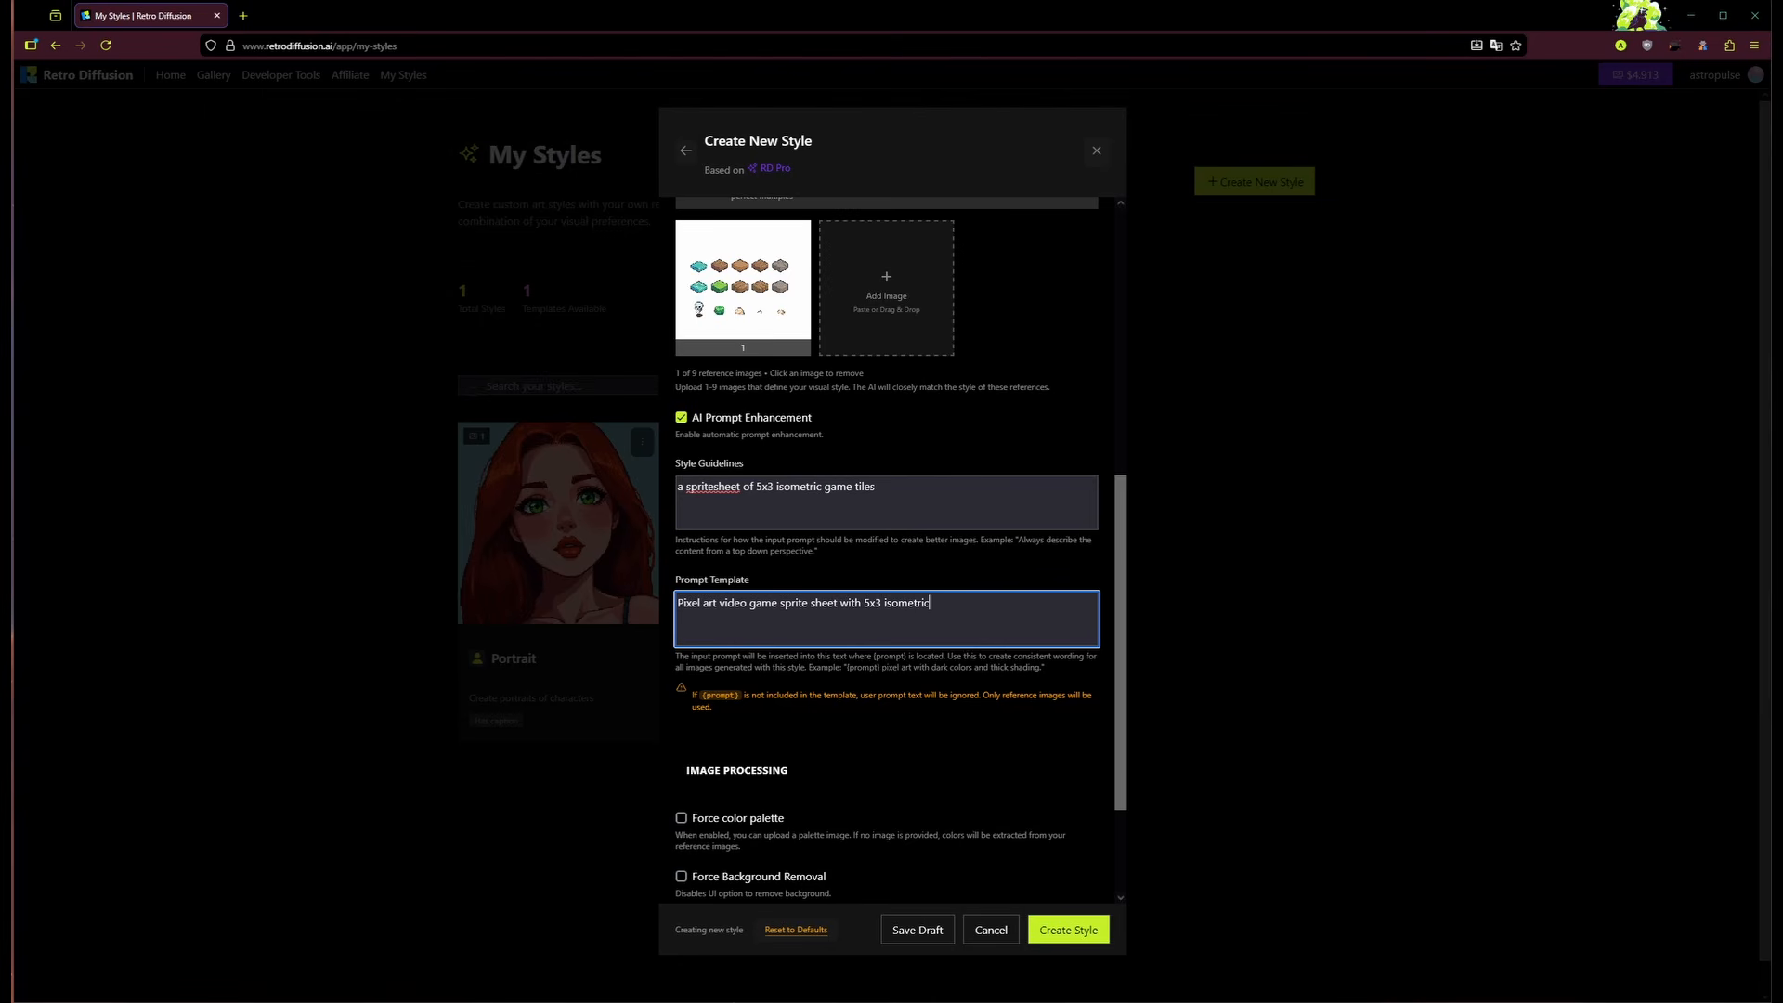
text( tiles. {prompt})
Step: Append ' of land and objects' to the end of the style guidelines
key(shift+Tab)
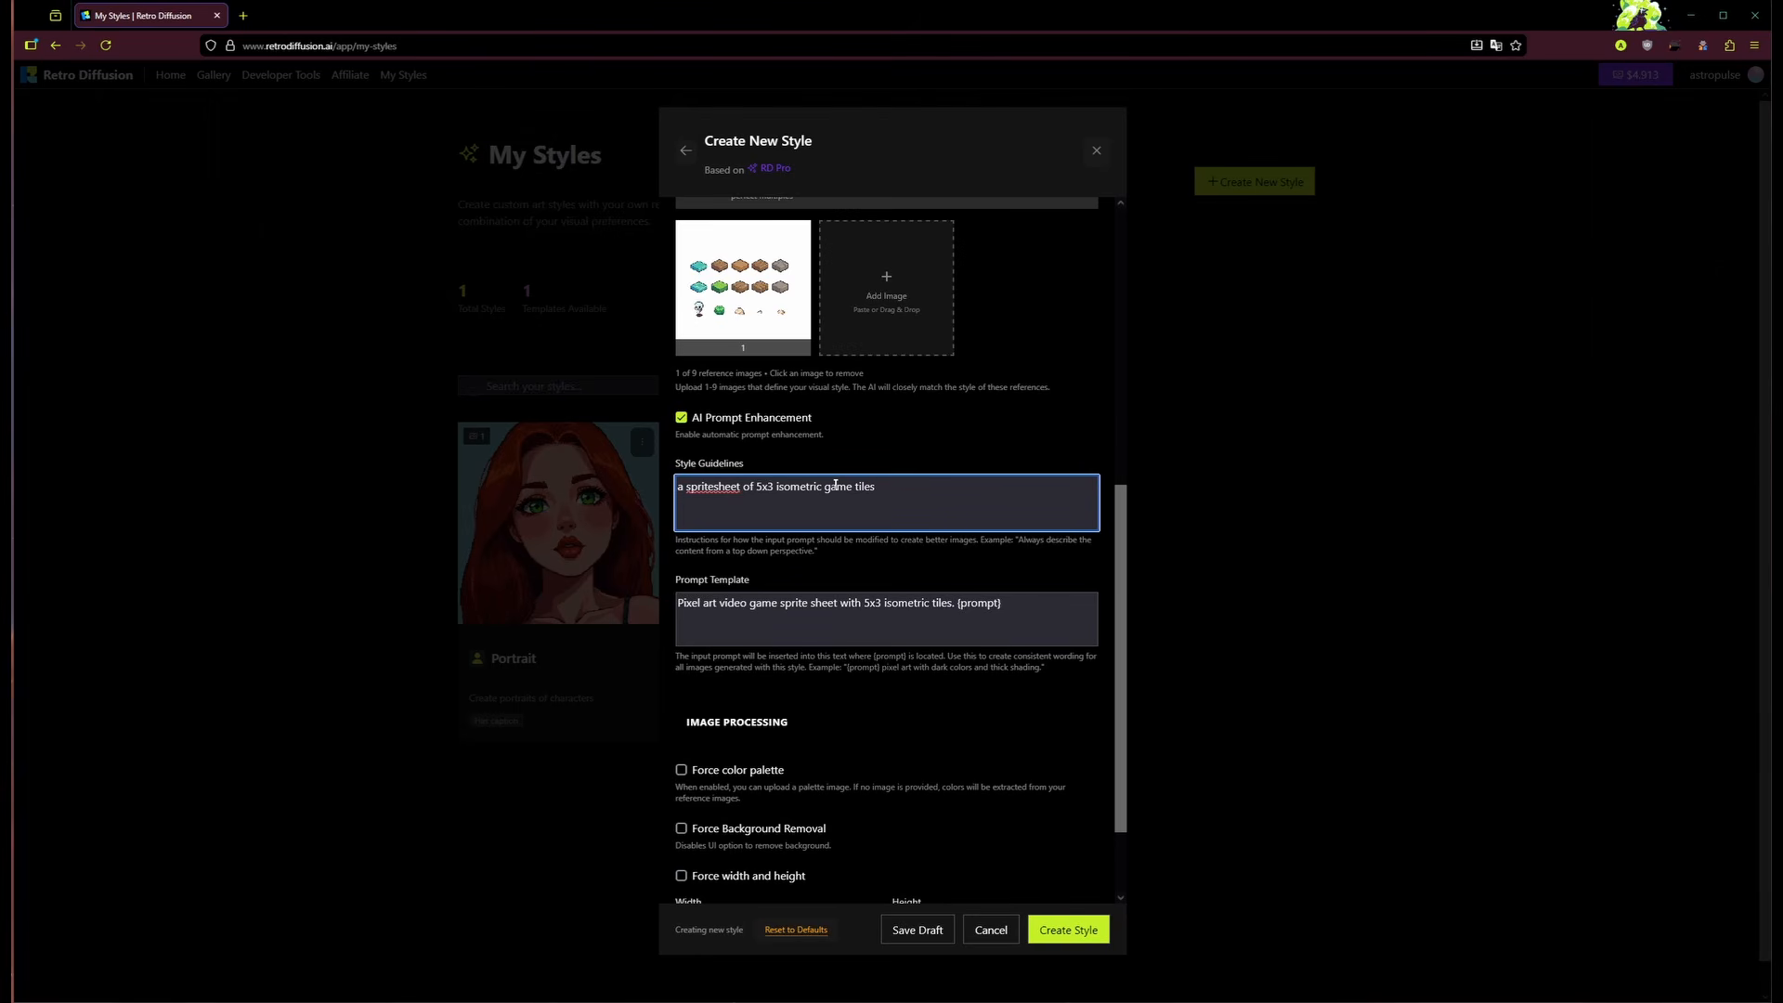
text(of land and objects)
click(960, 563)
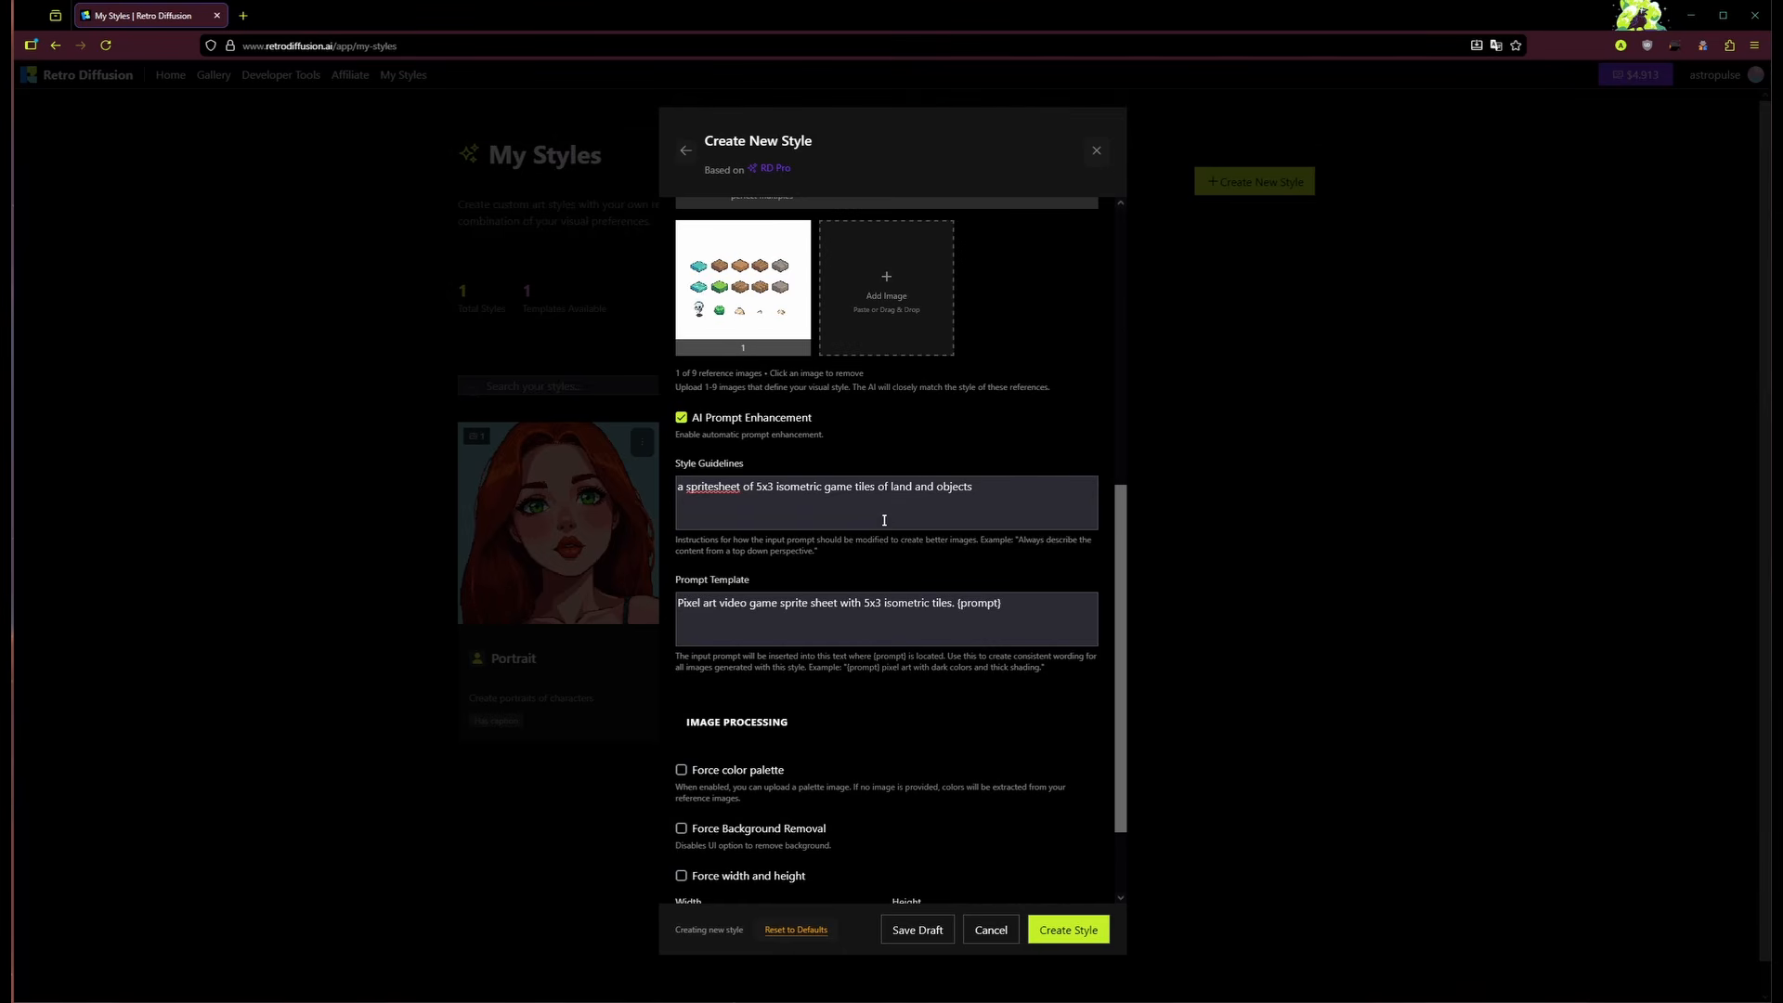
scroll(884, 520, down, 1)
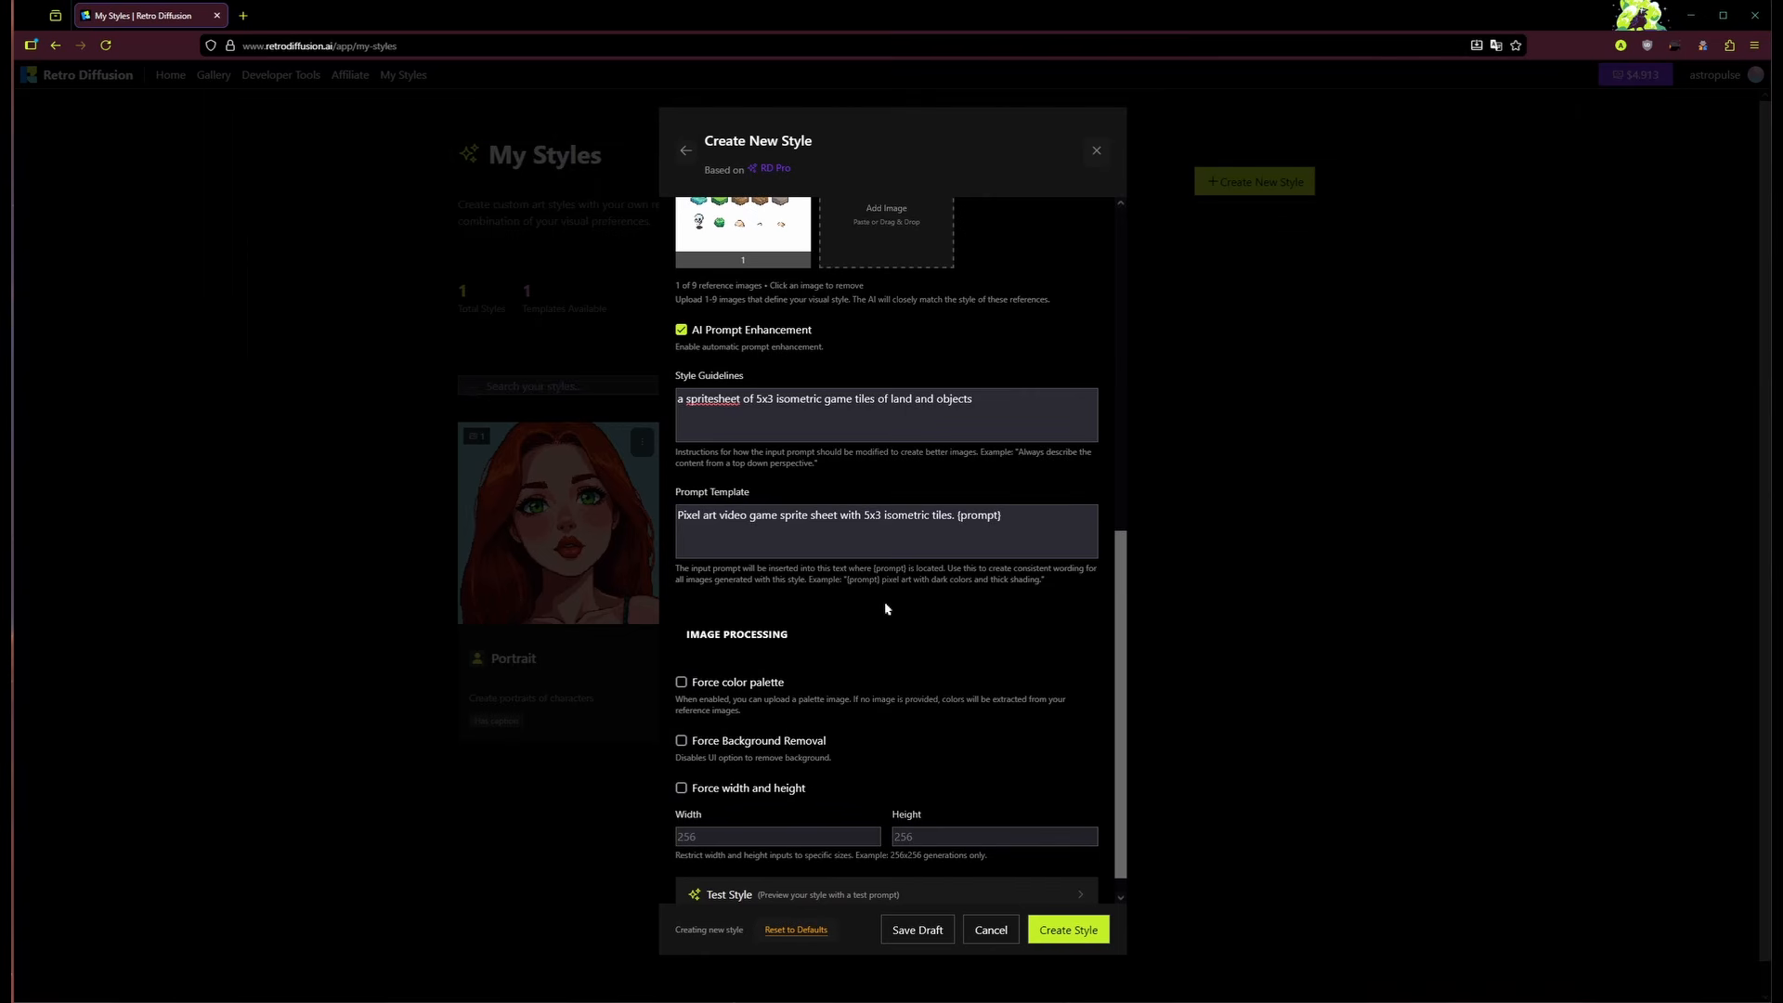
scroll(903, 608, down, 1)
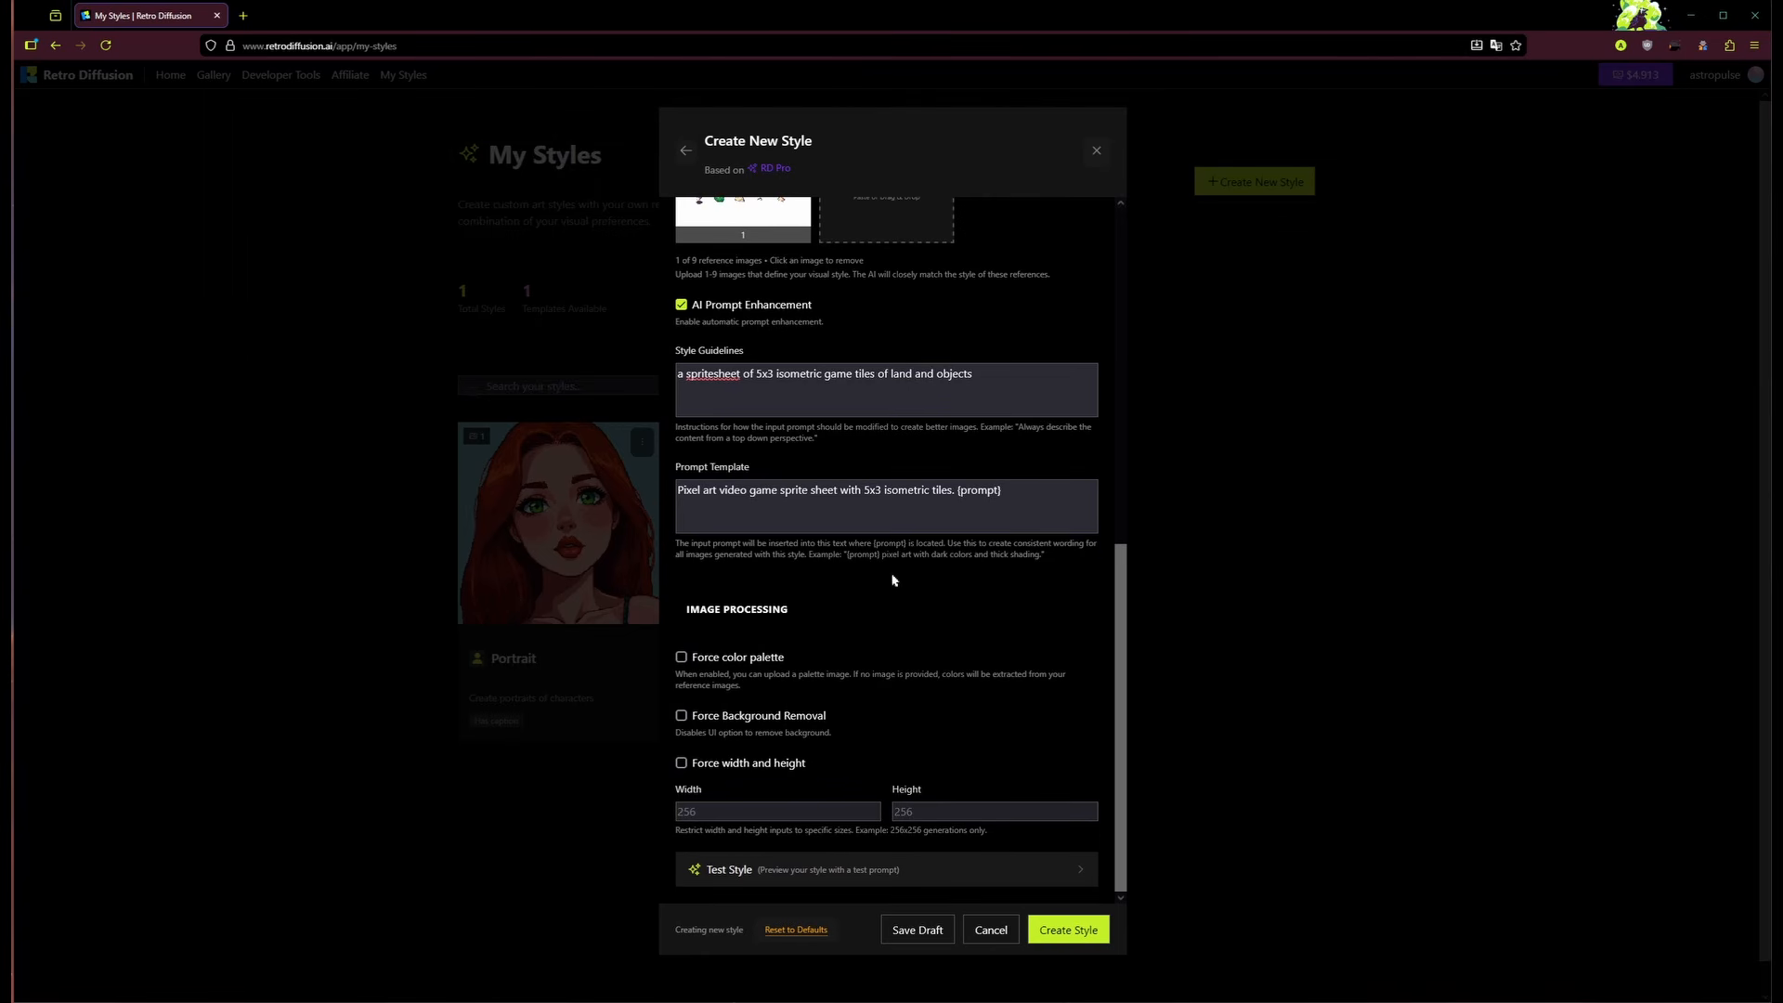
Step: Turn on Force Background Removal, create the Isometric tiles style, and go back to the generator
click(681, 716)
click(1068, 930)
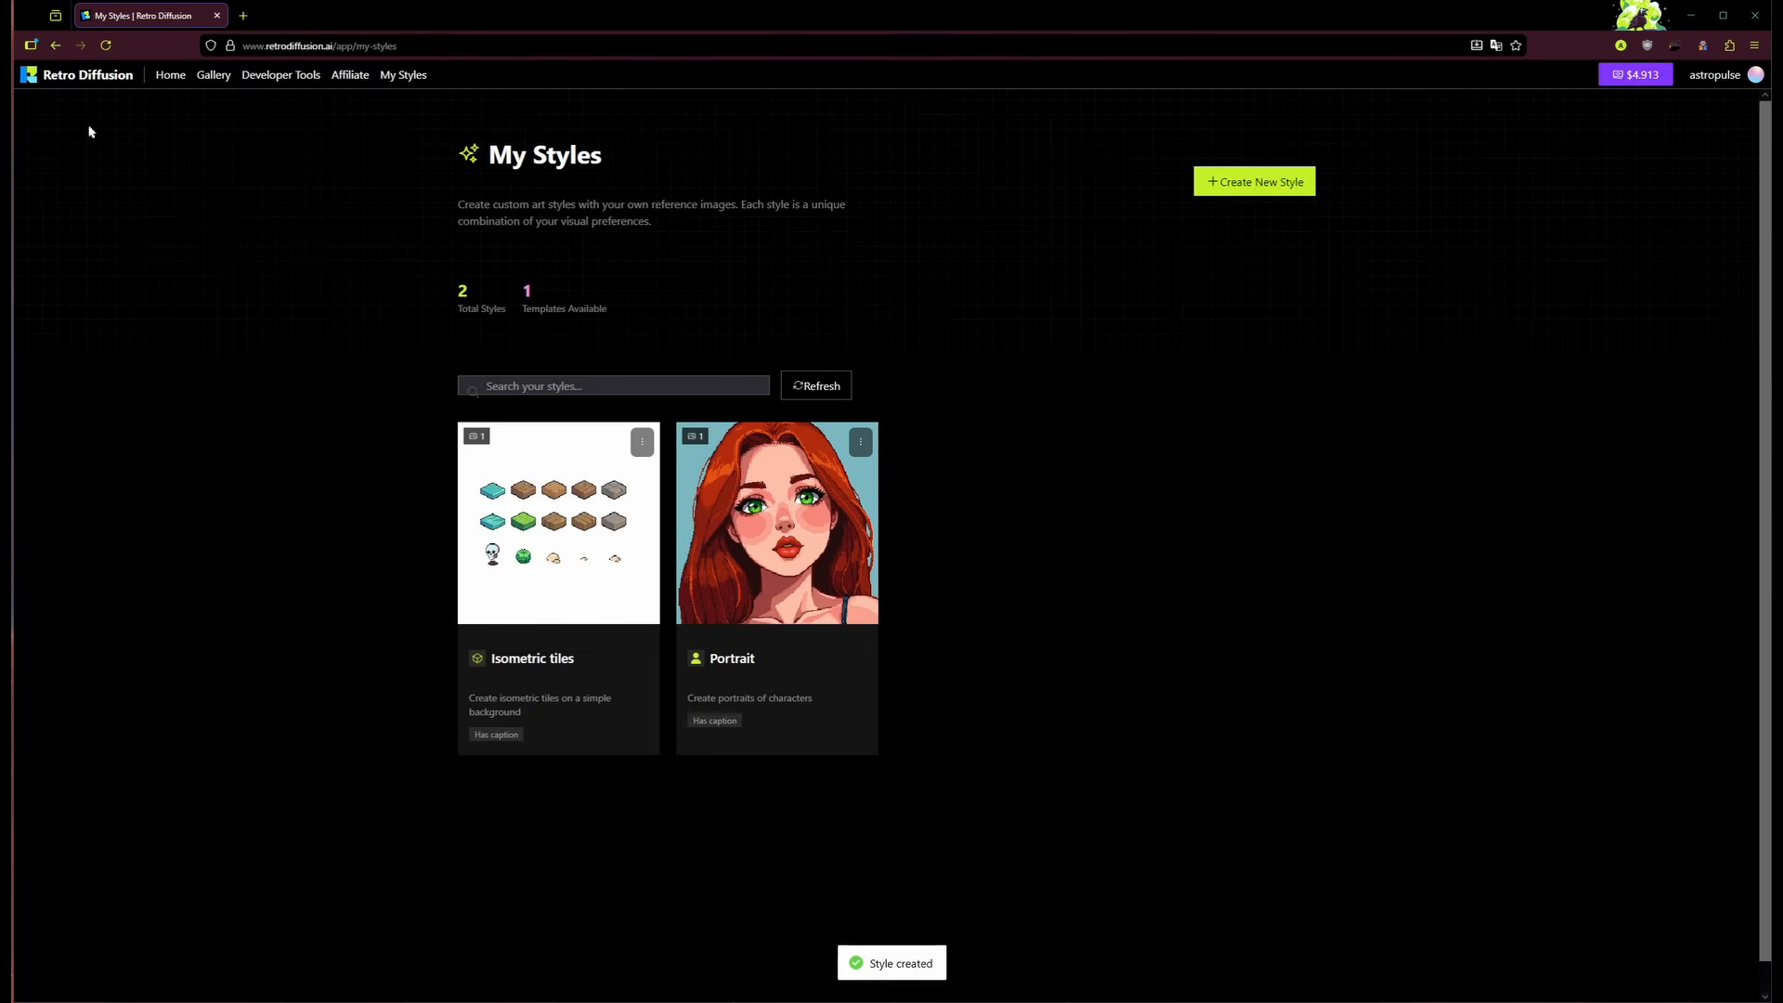
click(116, 79)
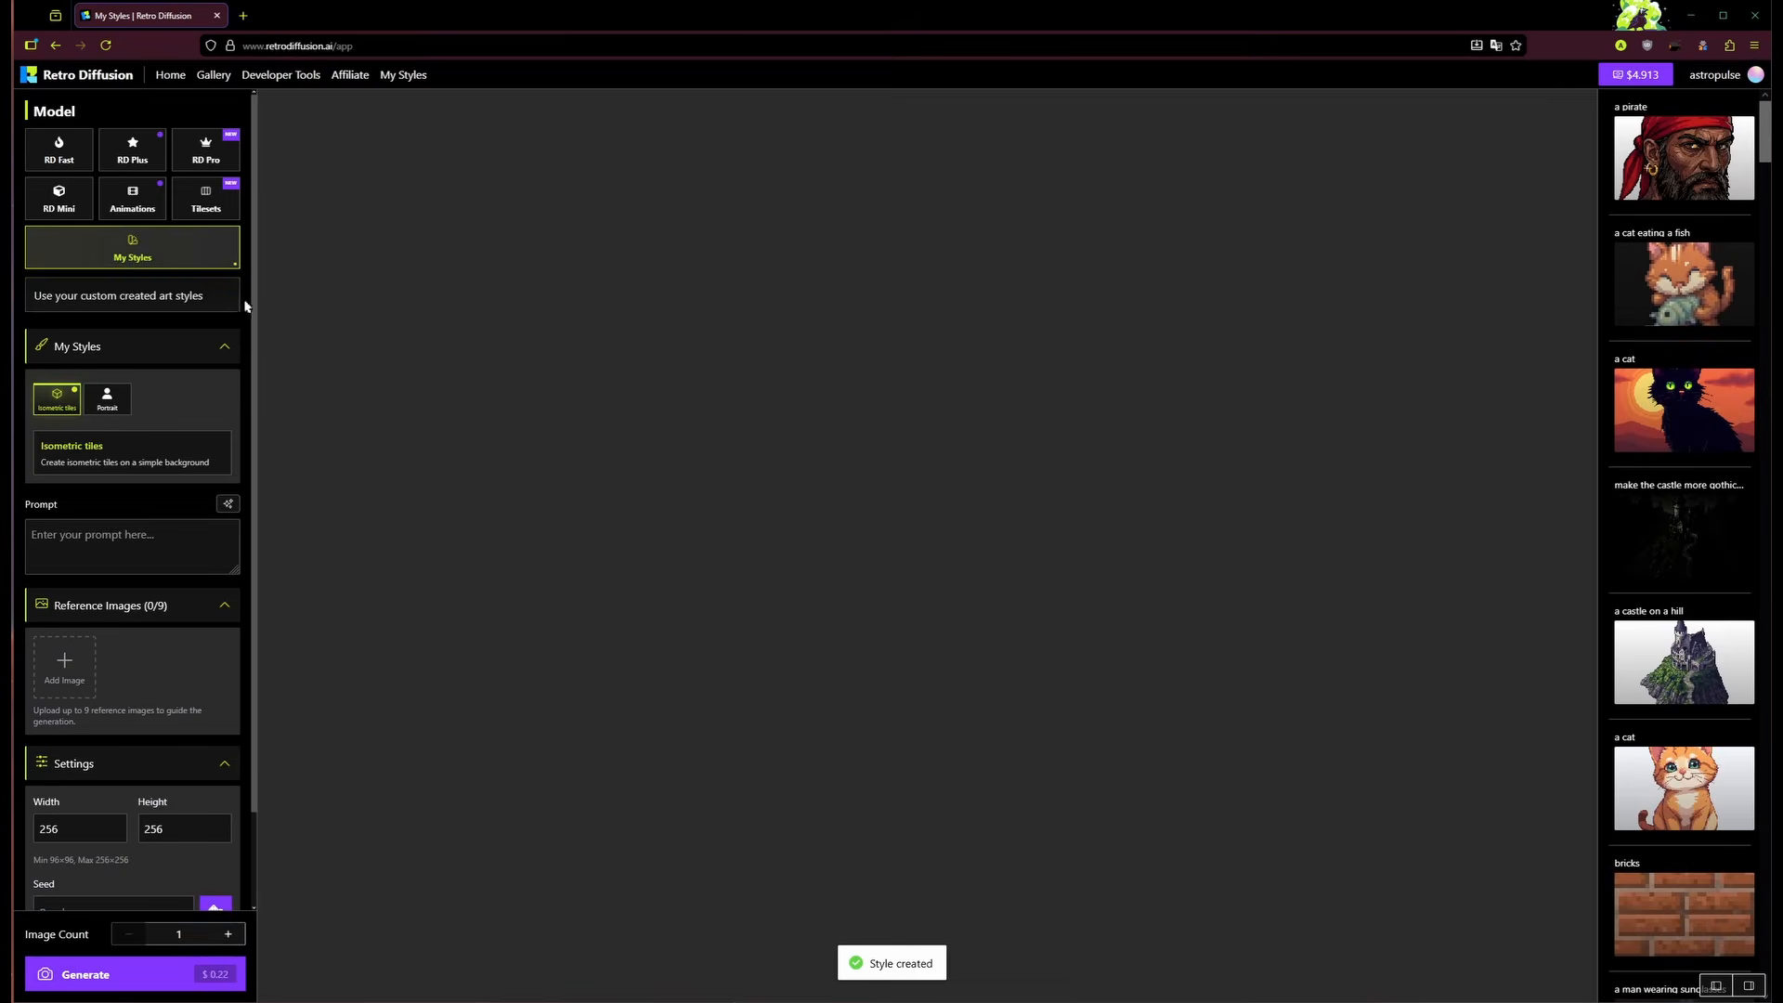
Step: Pick the Isometric tiles style under My Styles and generate from the prompt 'lava area'
click(107, 397)
click(57, 401)
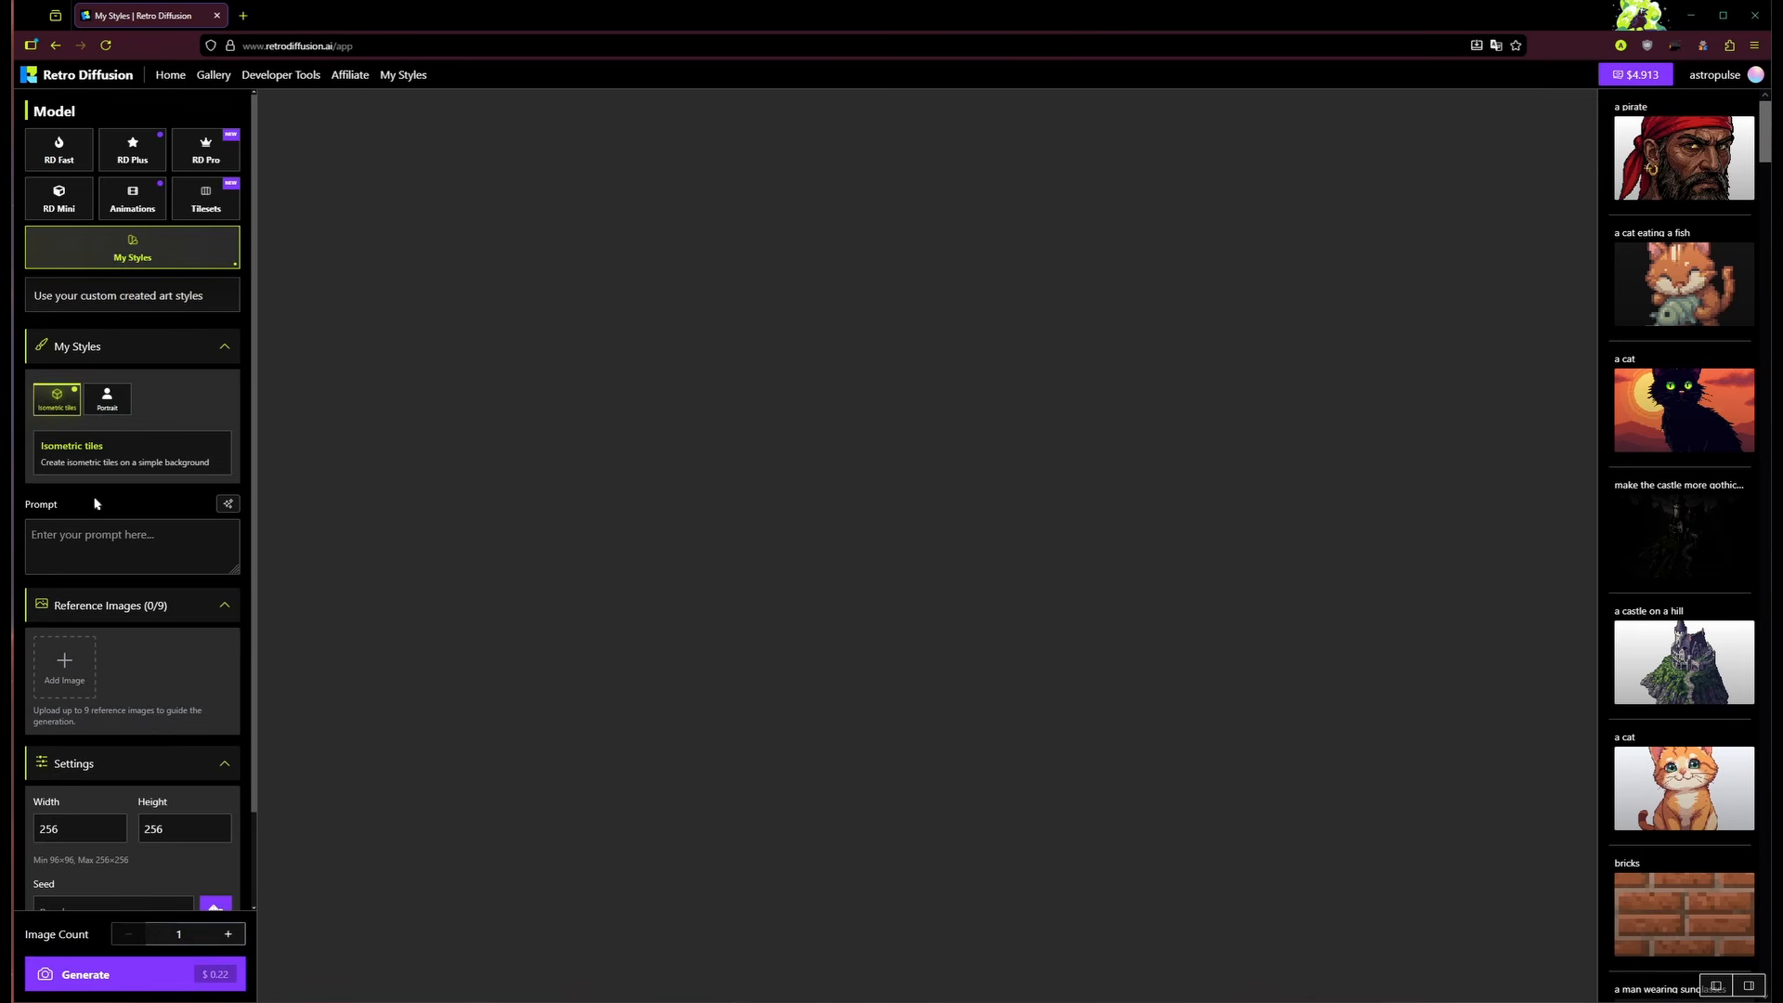
scroll(95, 501, down, 1)
click(140, 450)
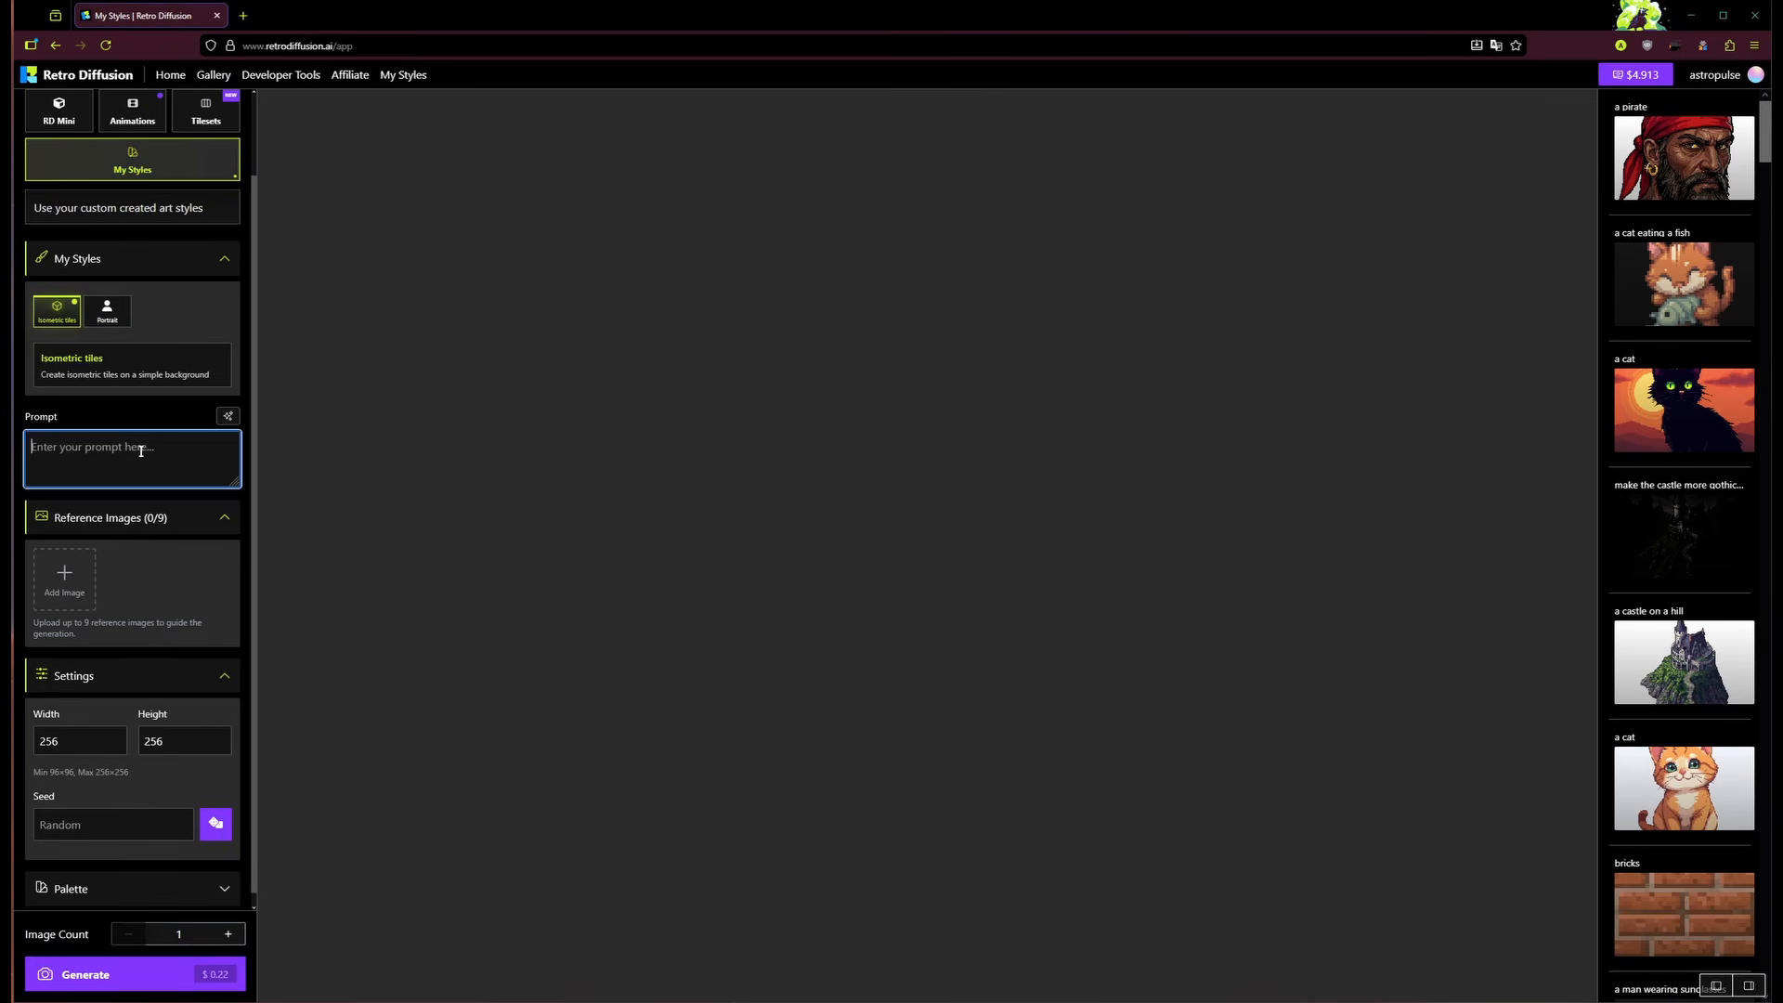
text(lava area)
click(131, 973)
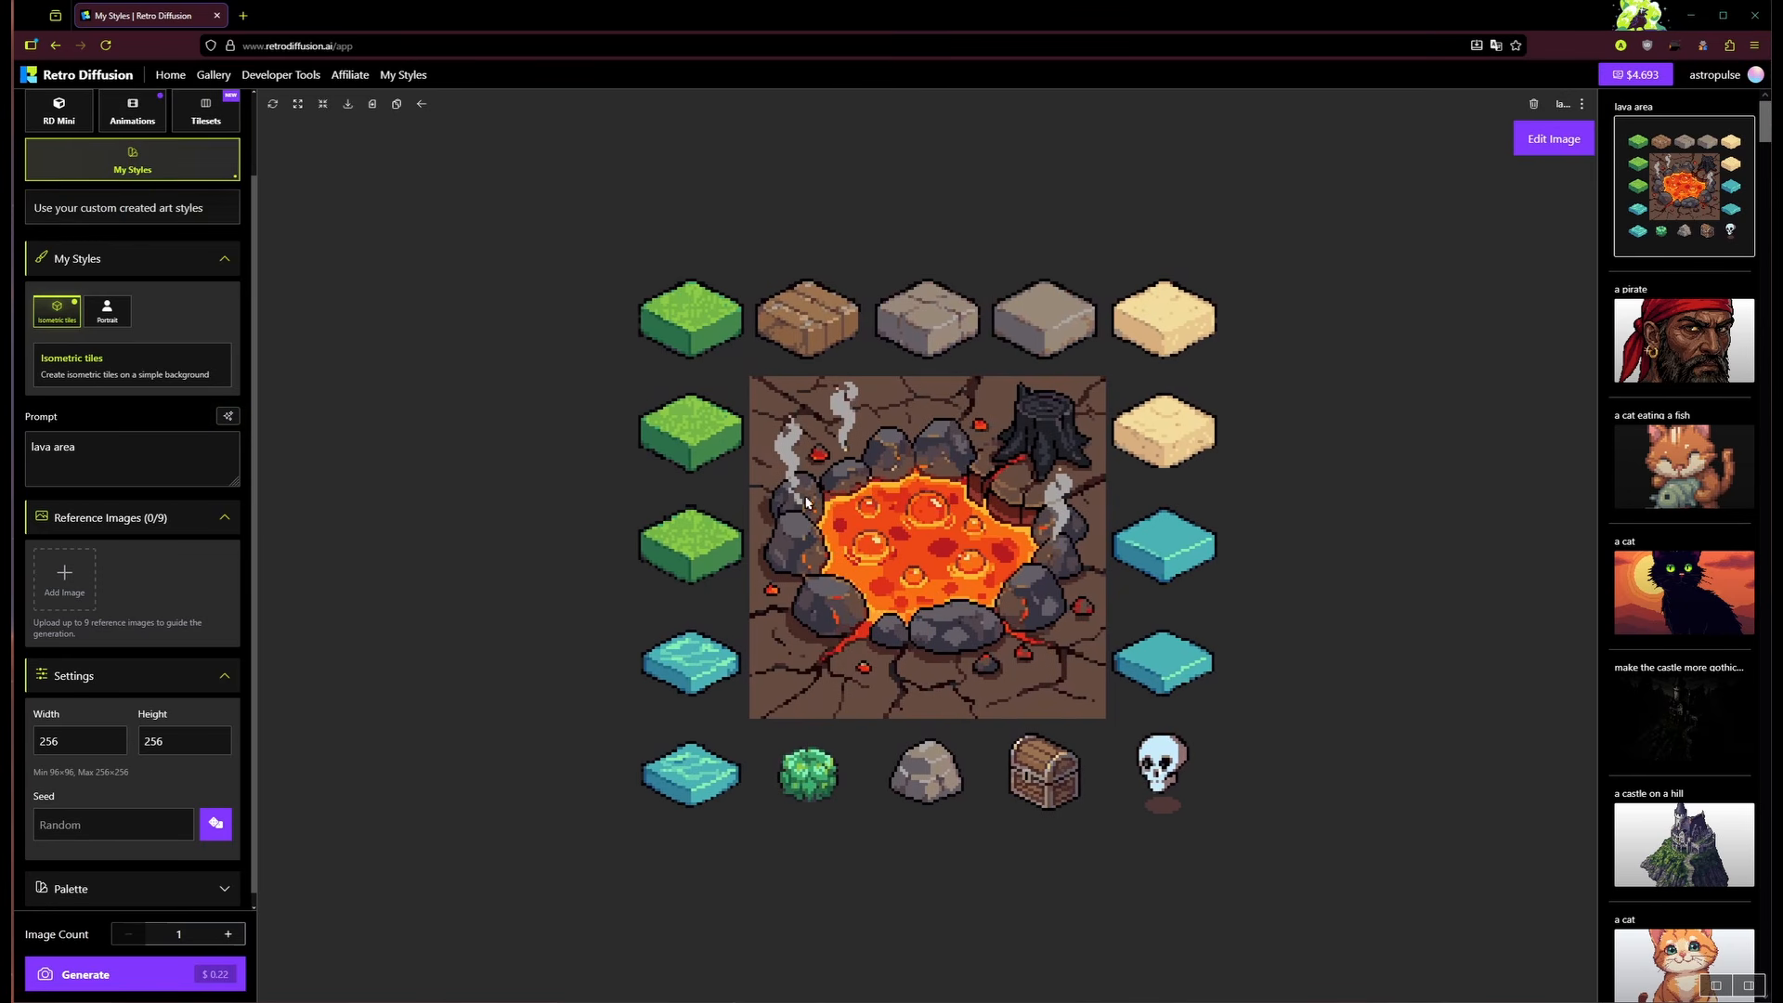
Step: Rewrite the Isometric tiles guidelines to request prompt-matched 5x3 isometric tiles on white, and save
click(406, 76)
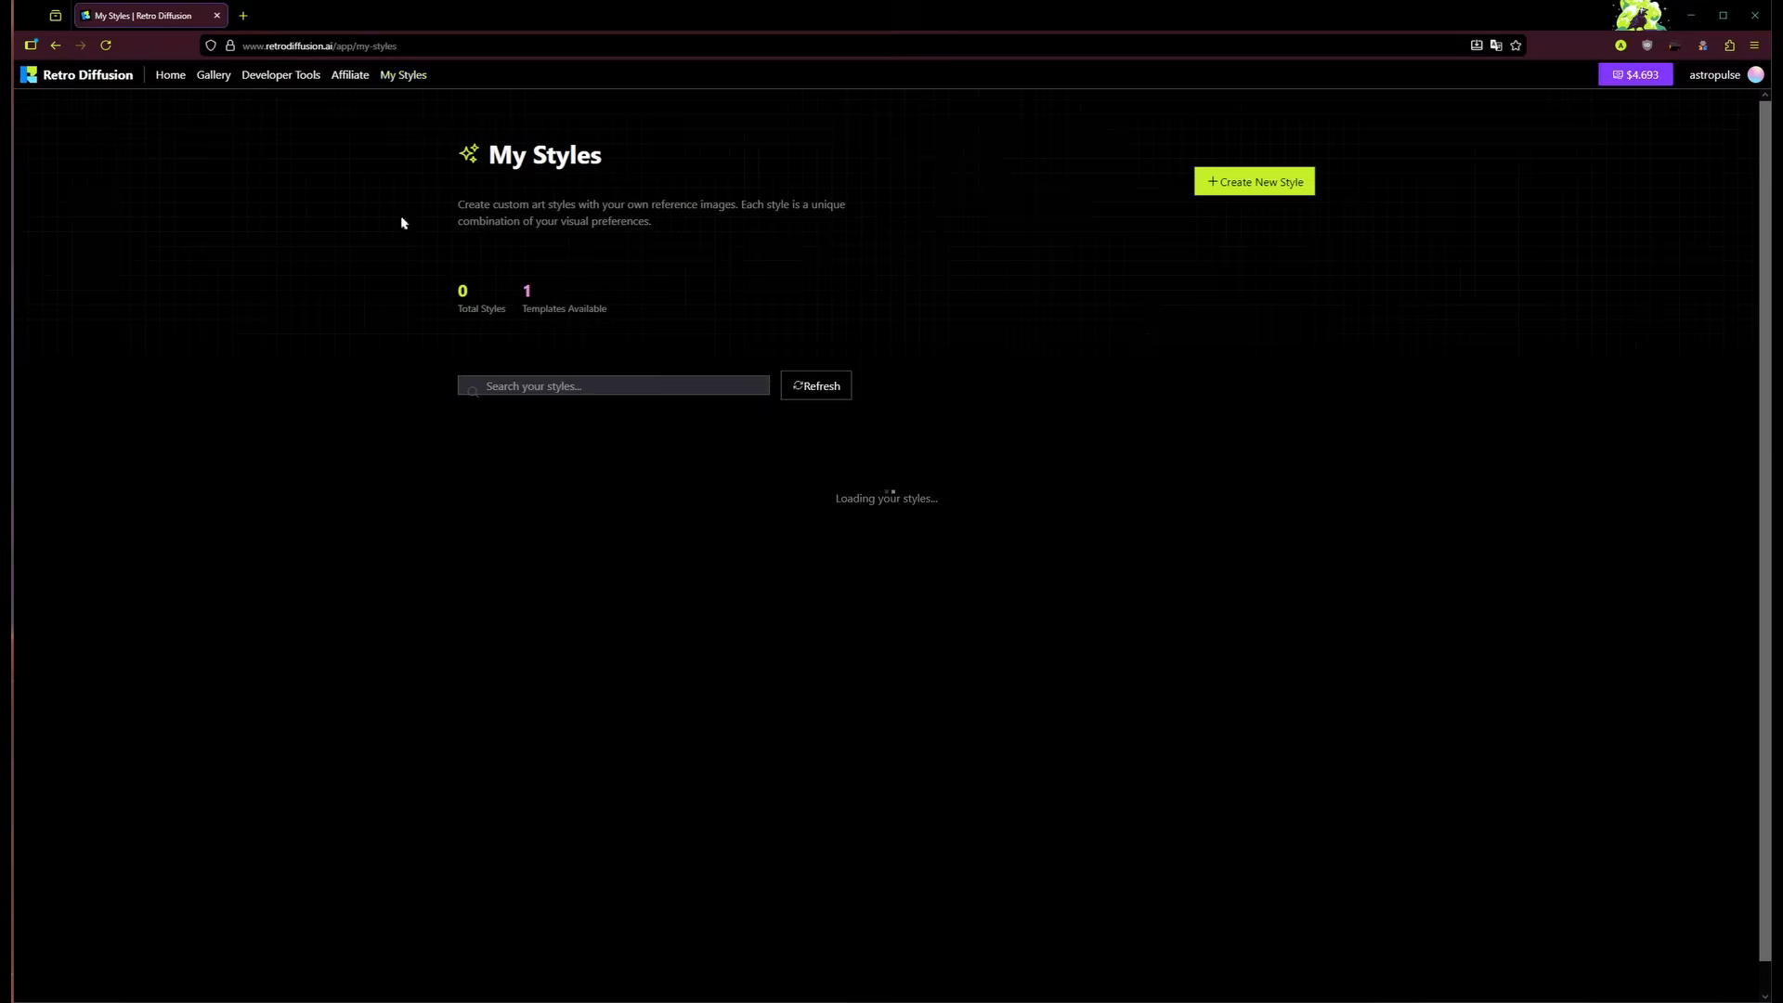
click(576, 593)
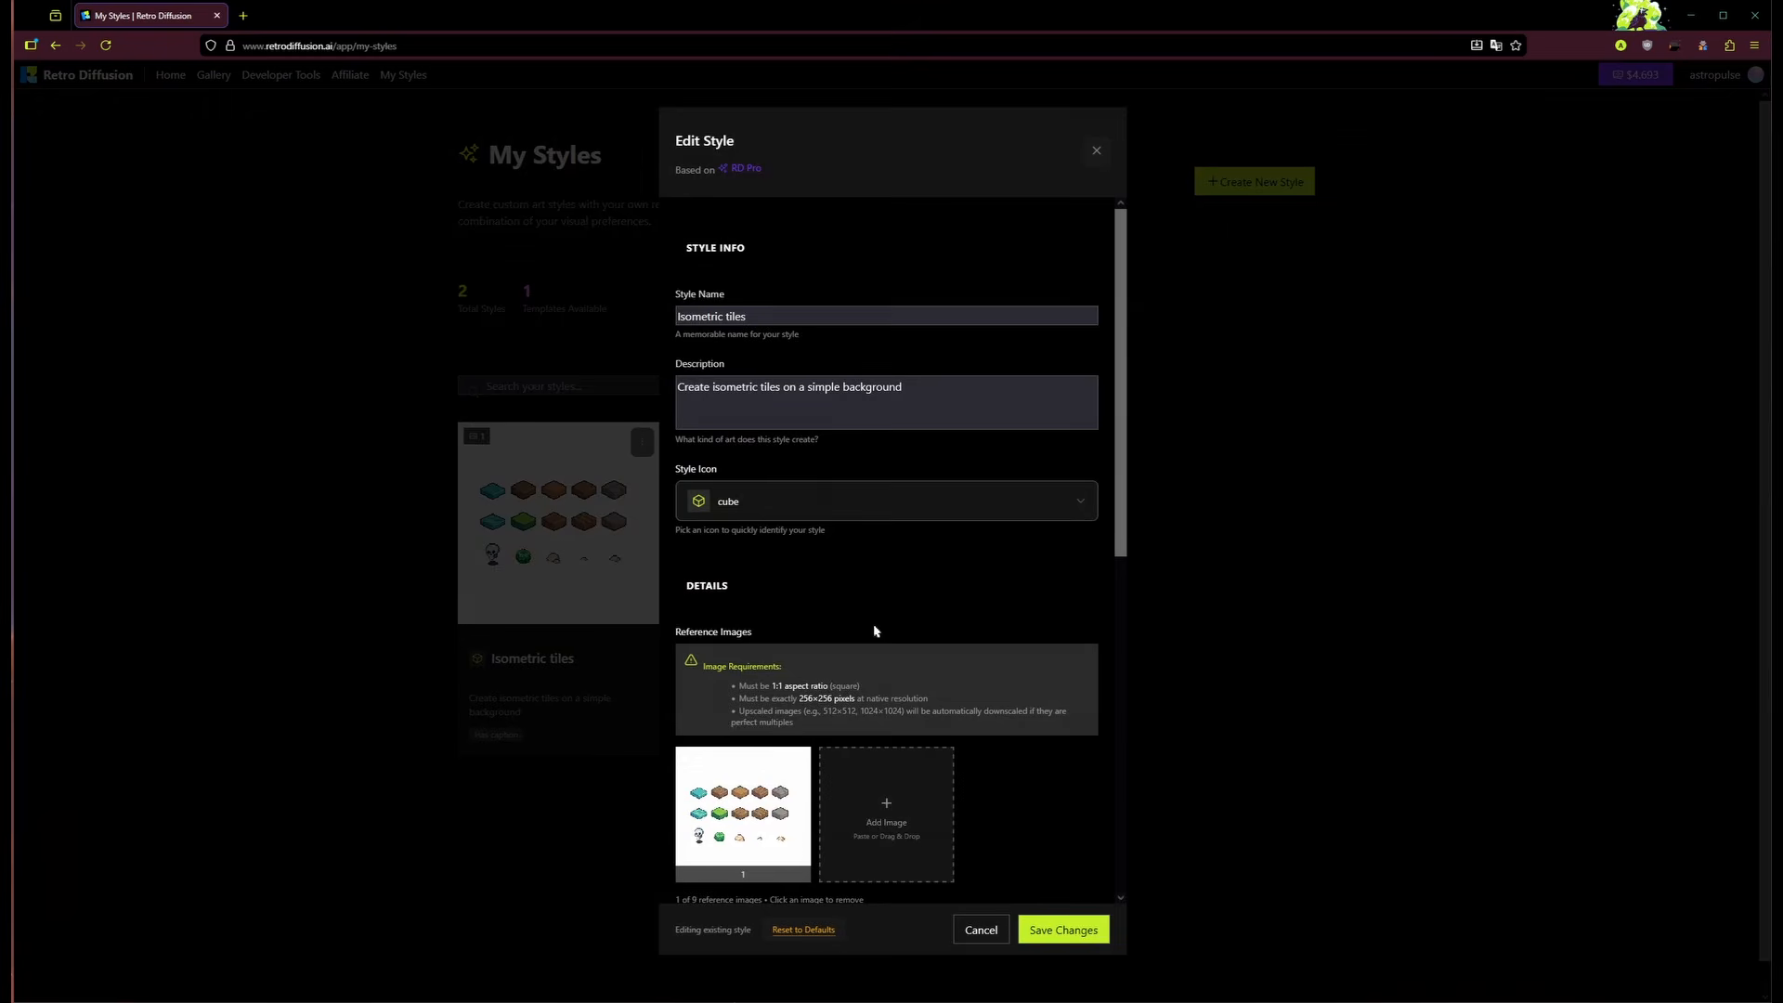
scroll(874, 631, down, 5)
drag(995, 582, 638, 569)
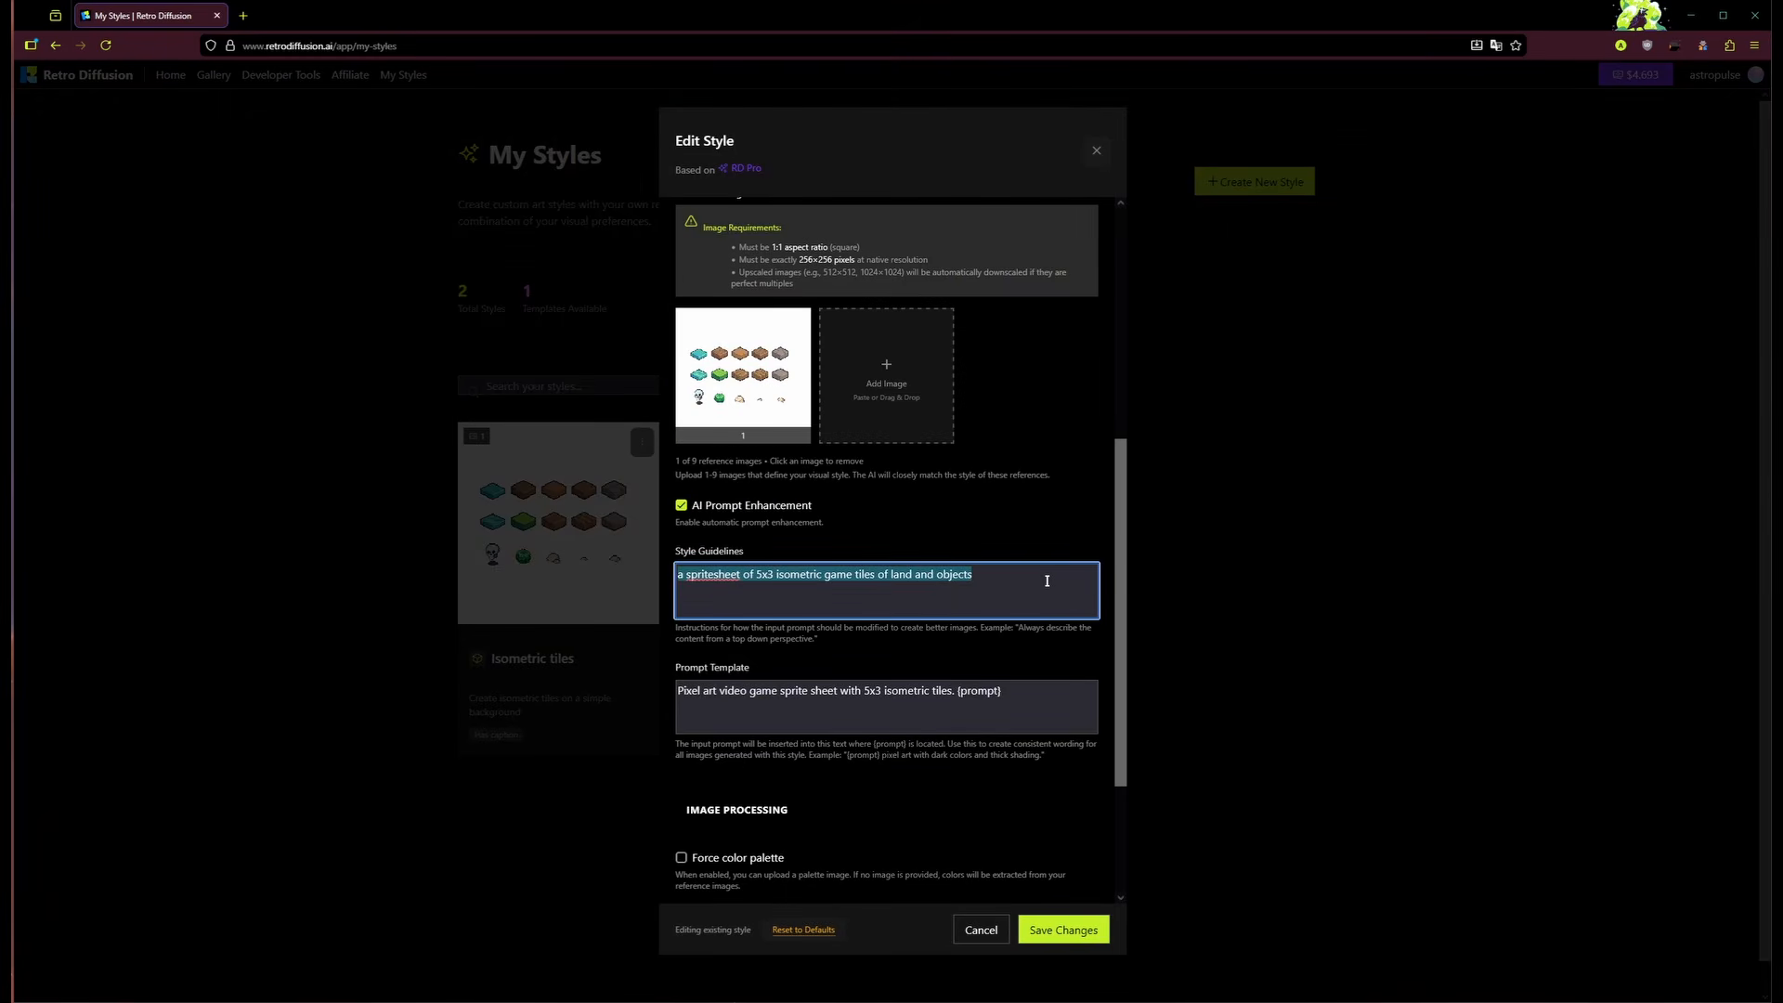
key(BackSpace)
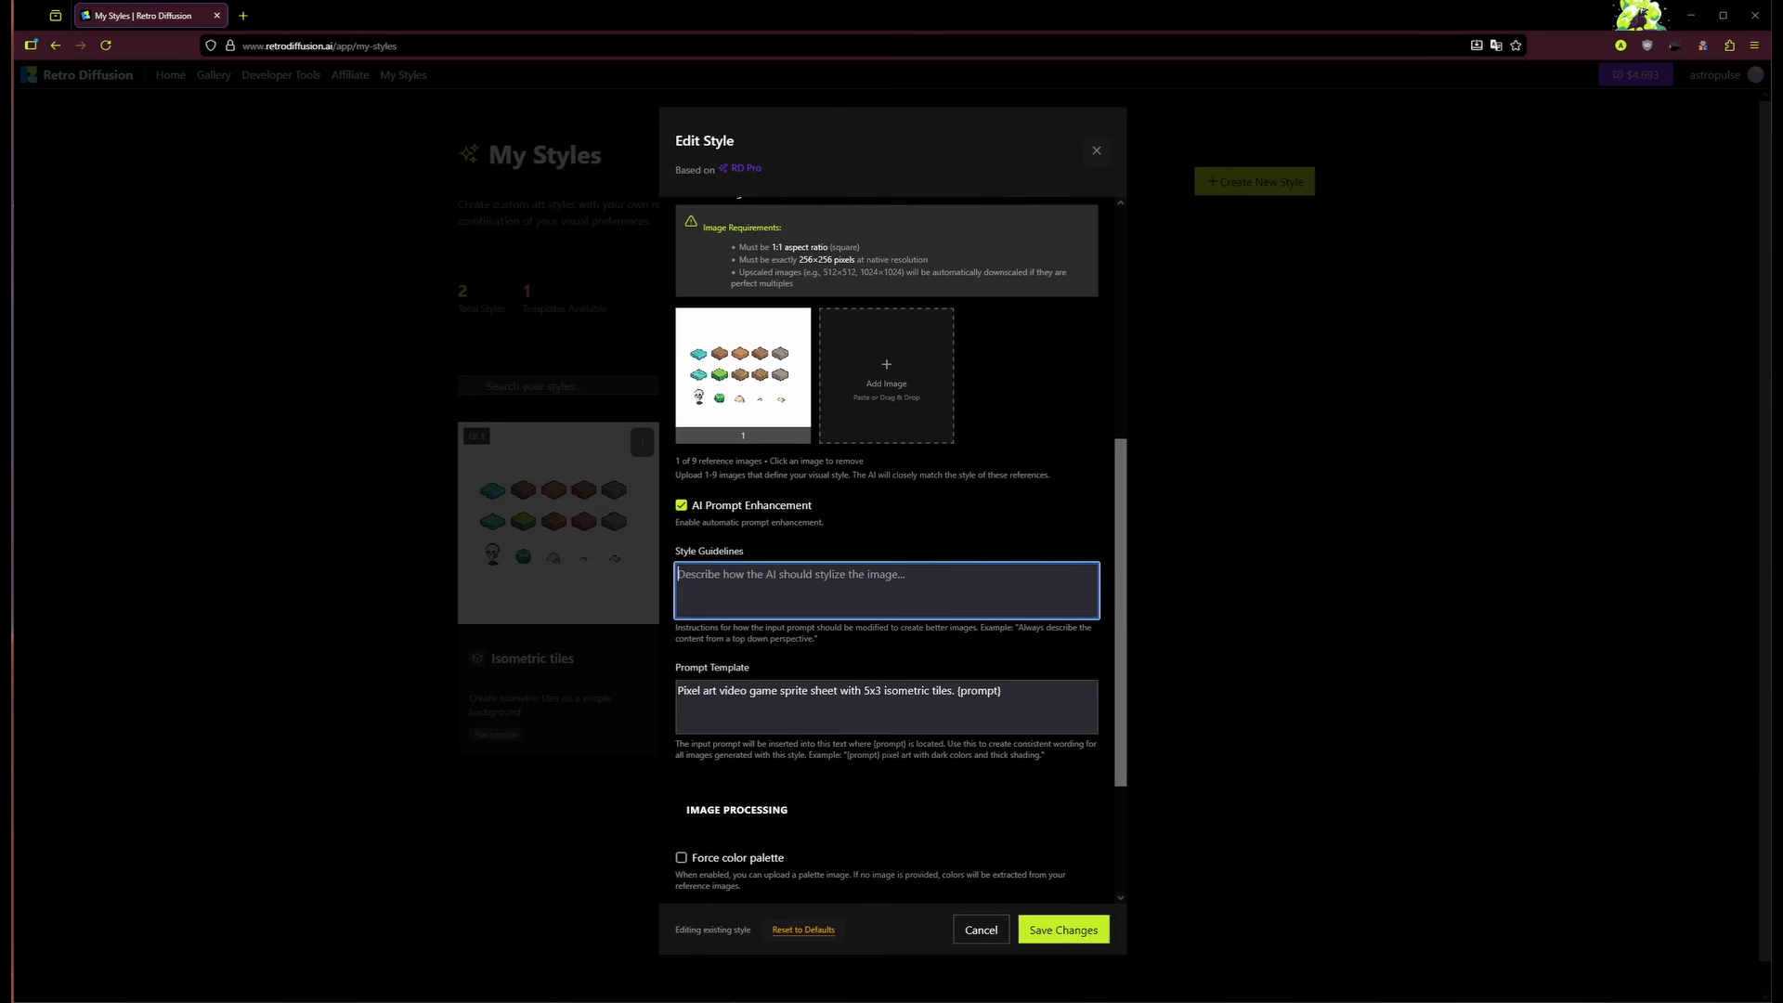
text(Change the isometric tiles in the sh)
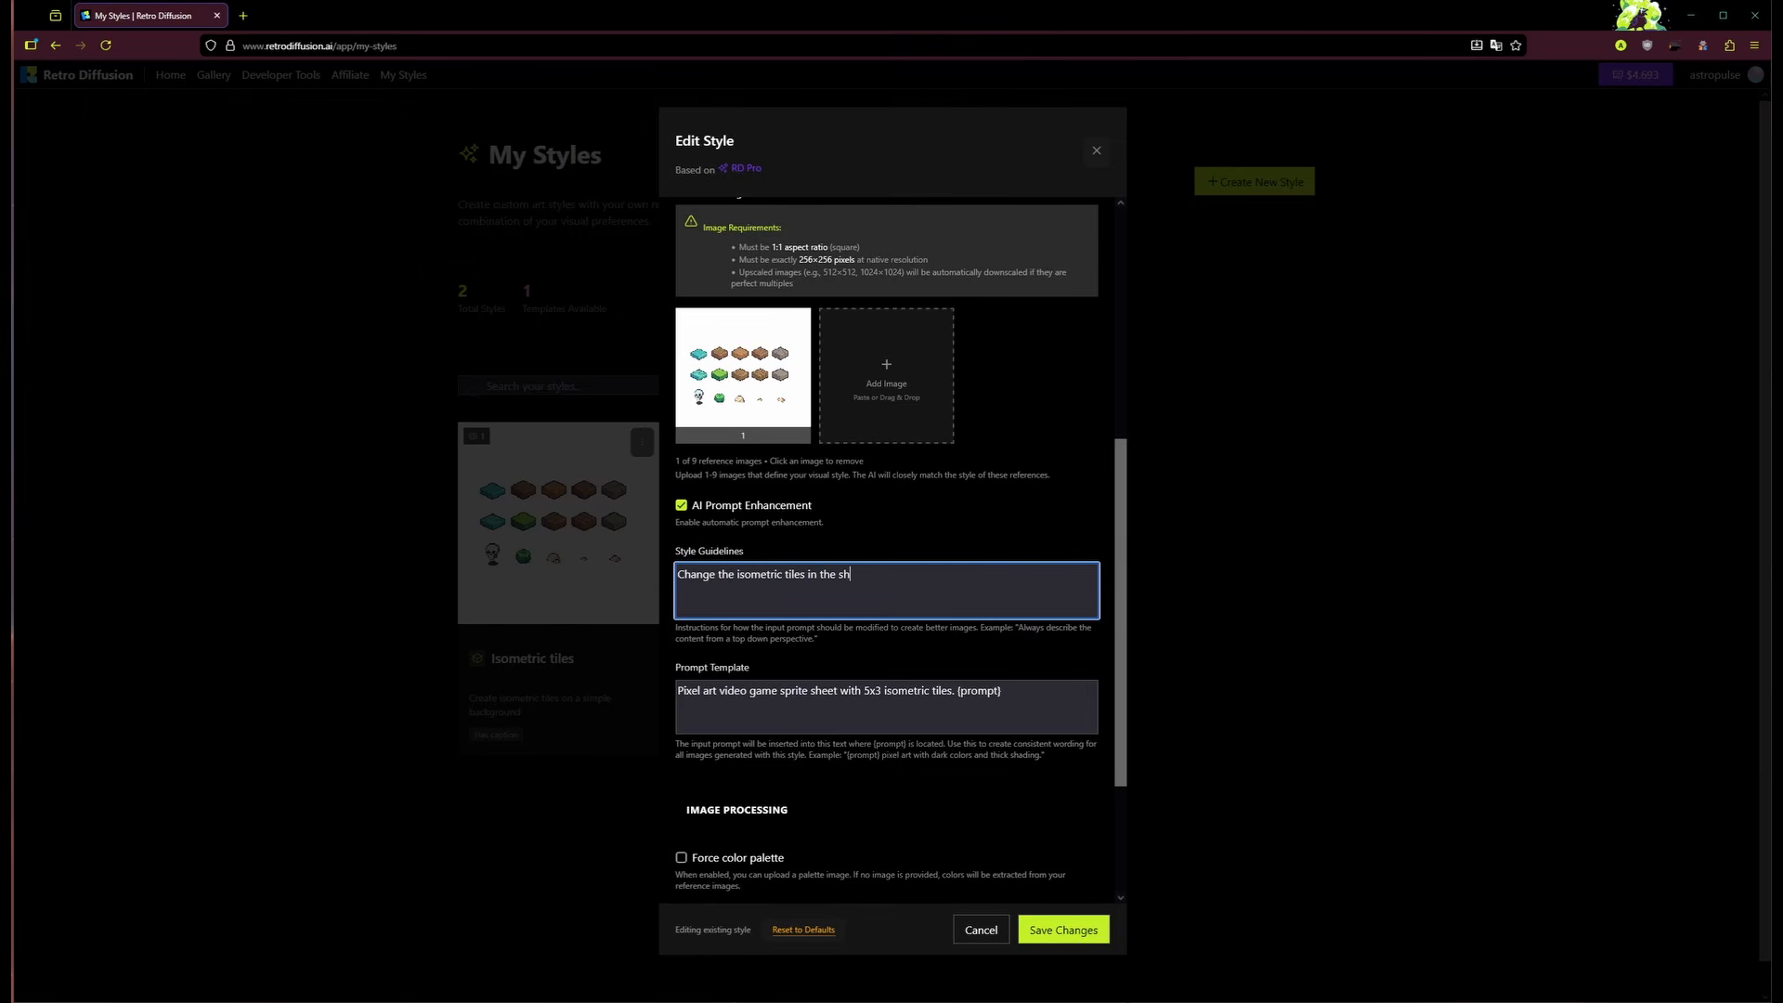
key(BackSpace)
text(pritesheet to match the contents of the prompt. Alwa)
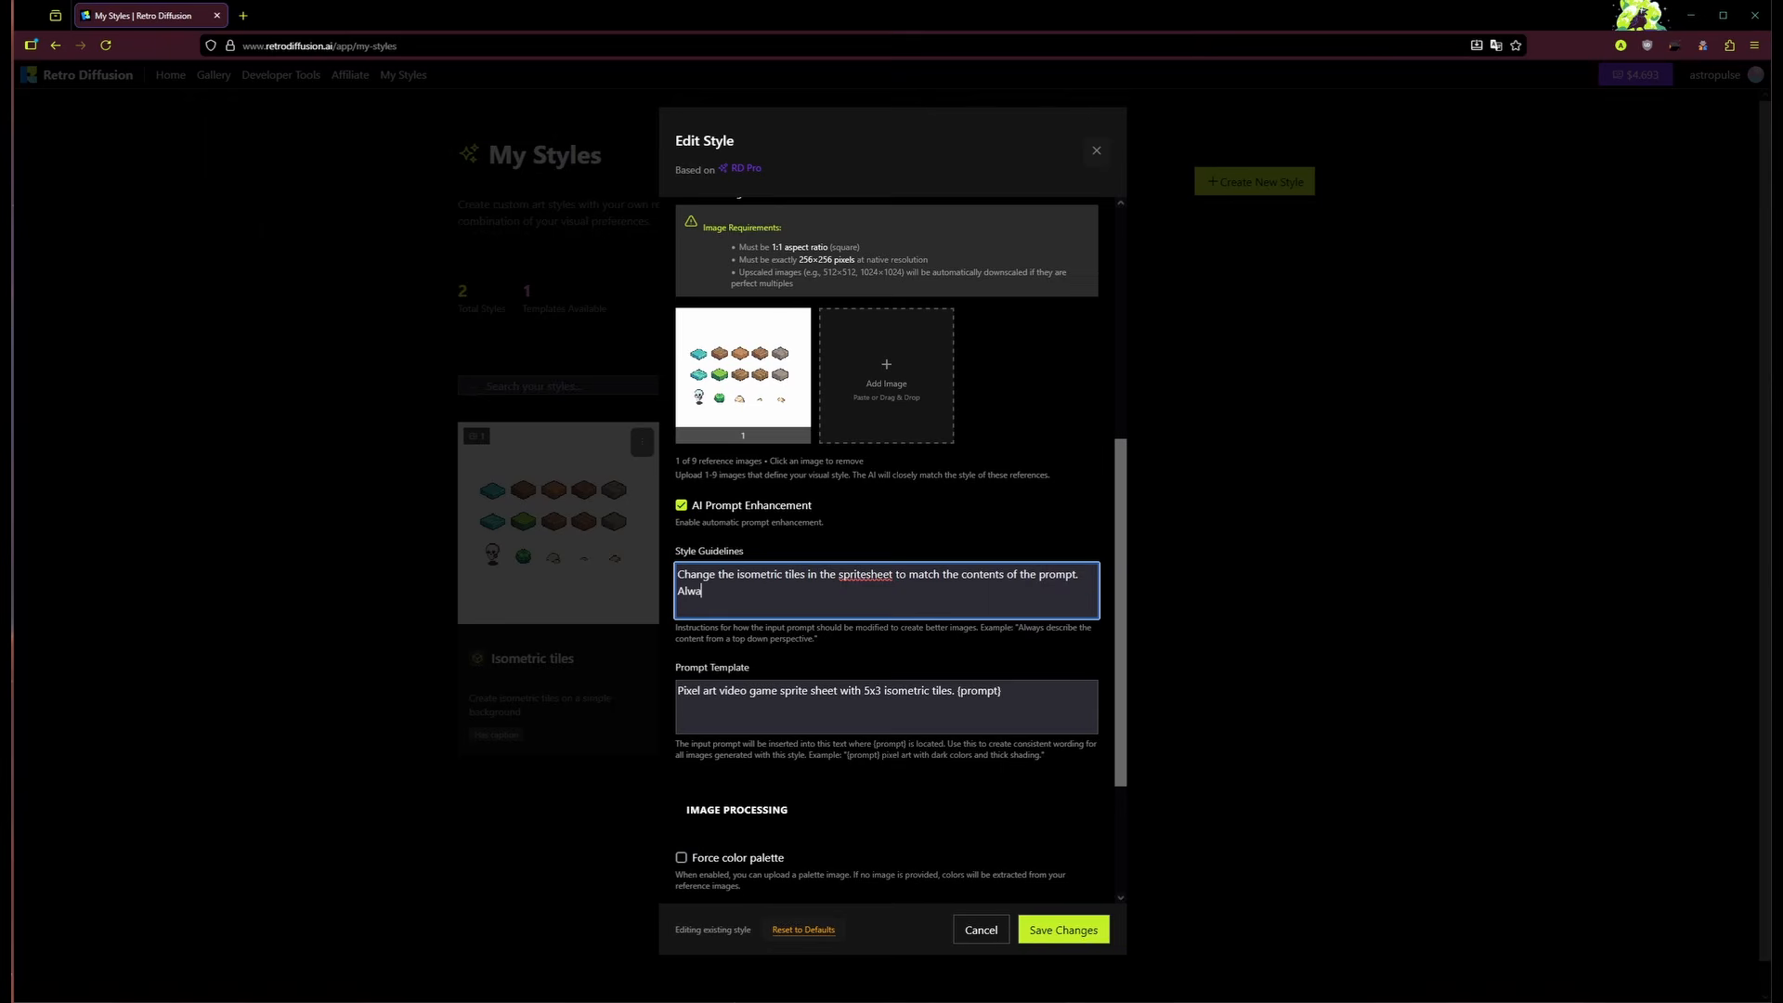
text(ys make a 5x3 sheet of isometric video game assets. Use a white background.)
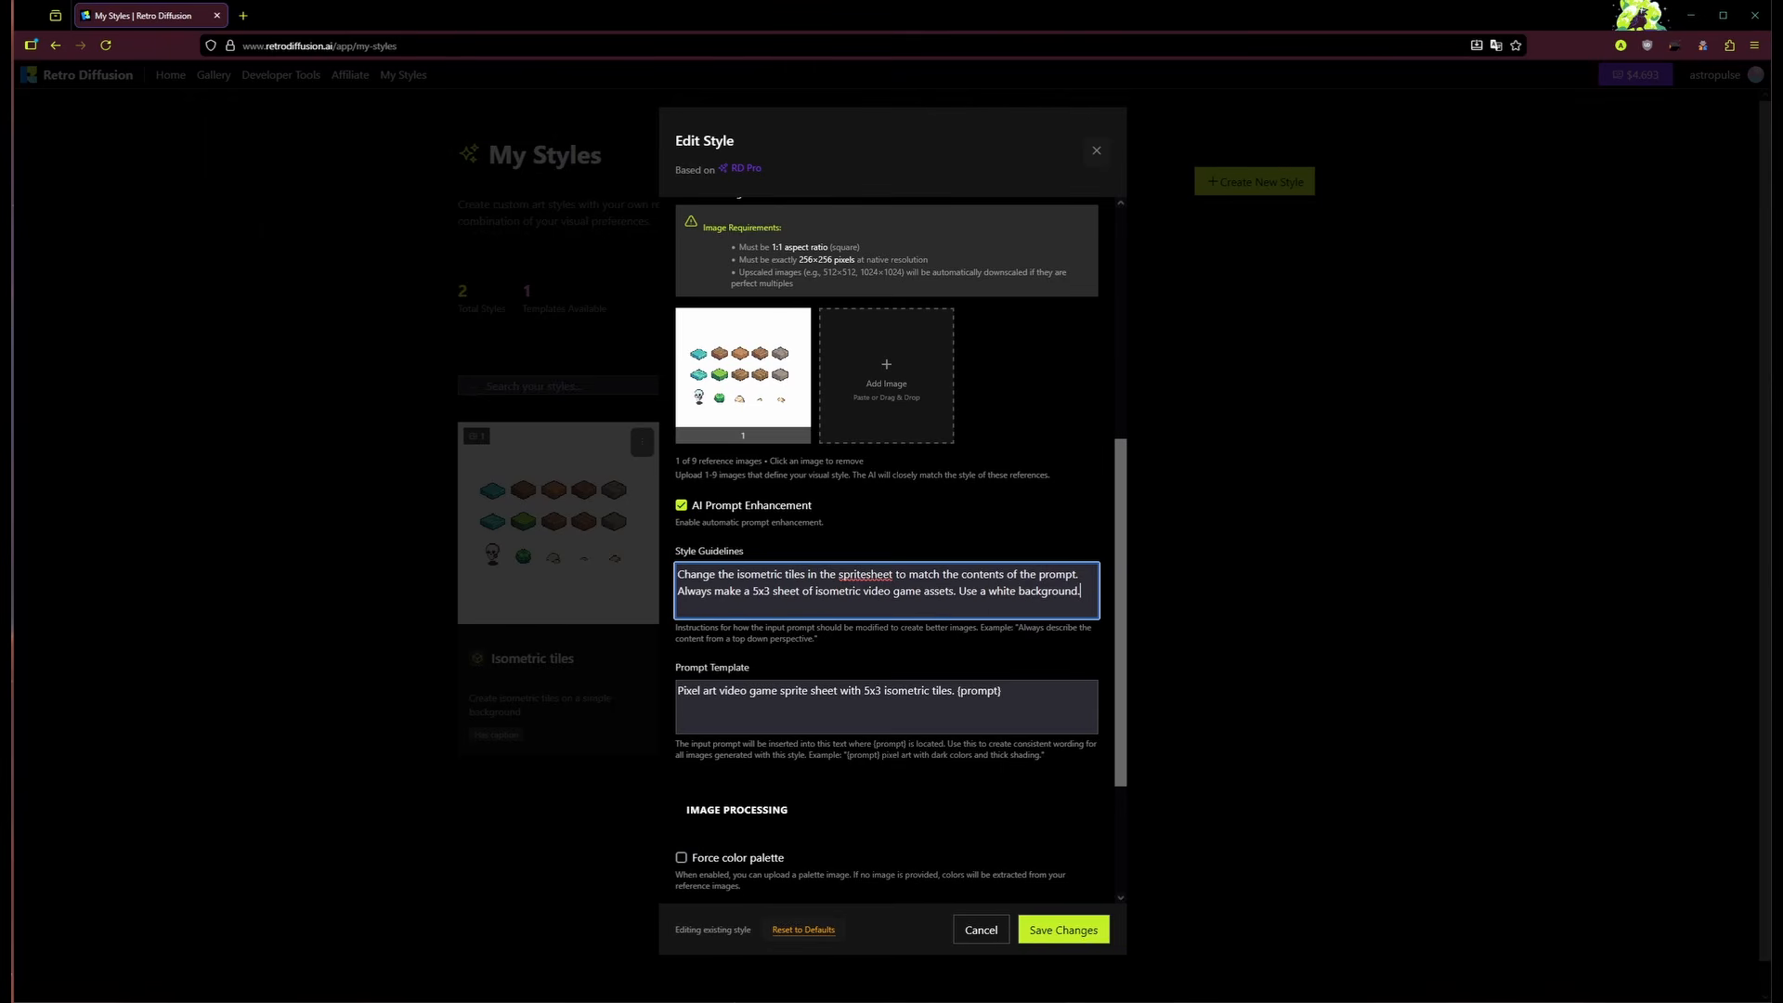
click(1010, 794)
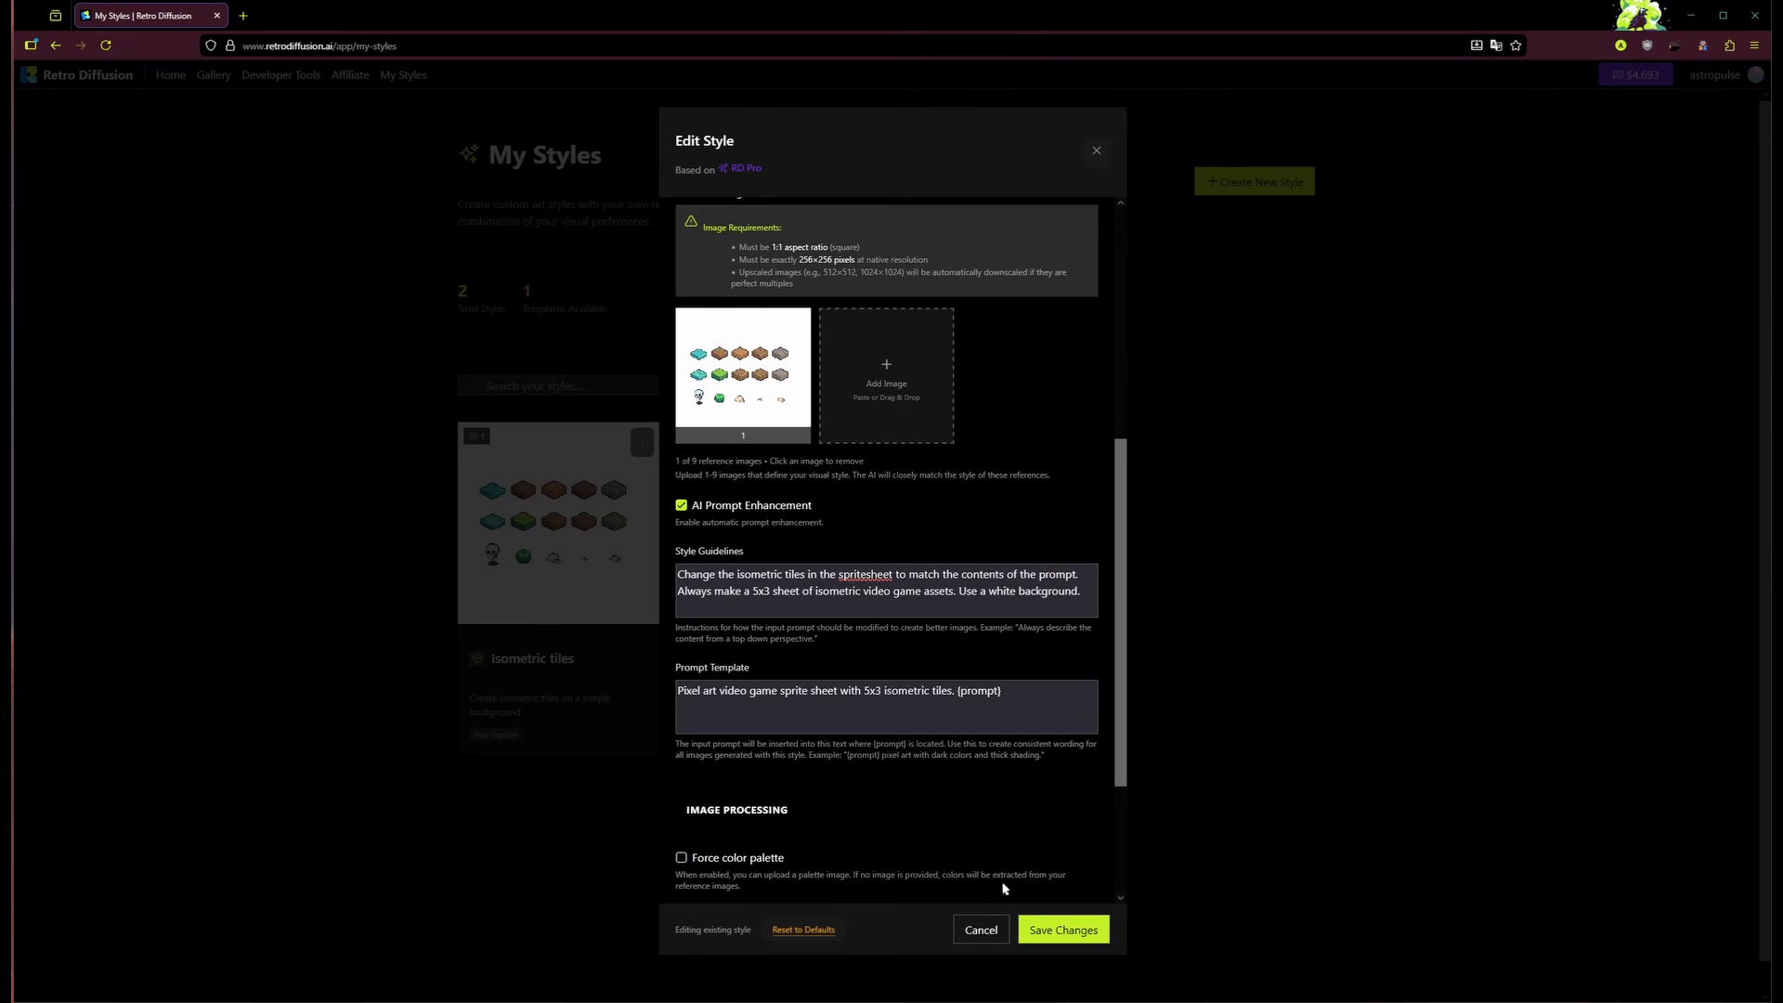
click(1068, 936)
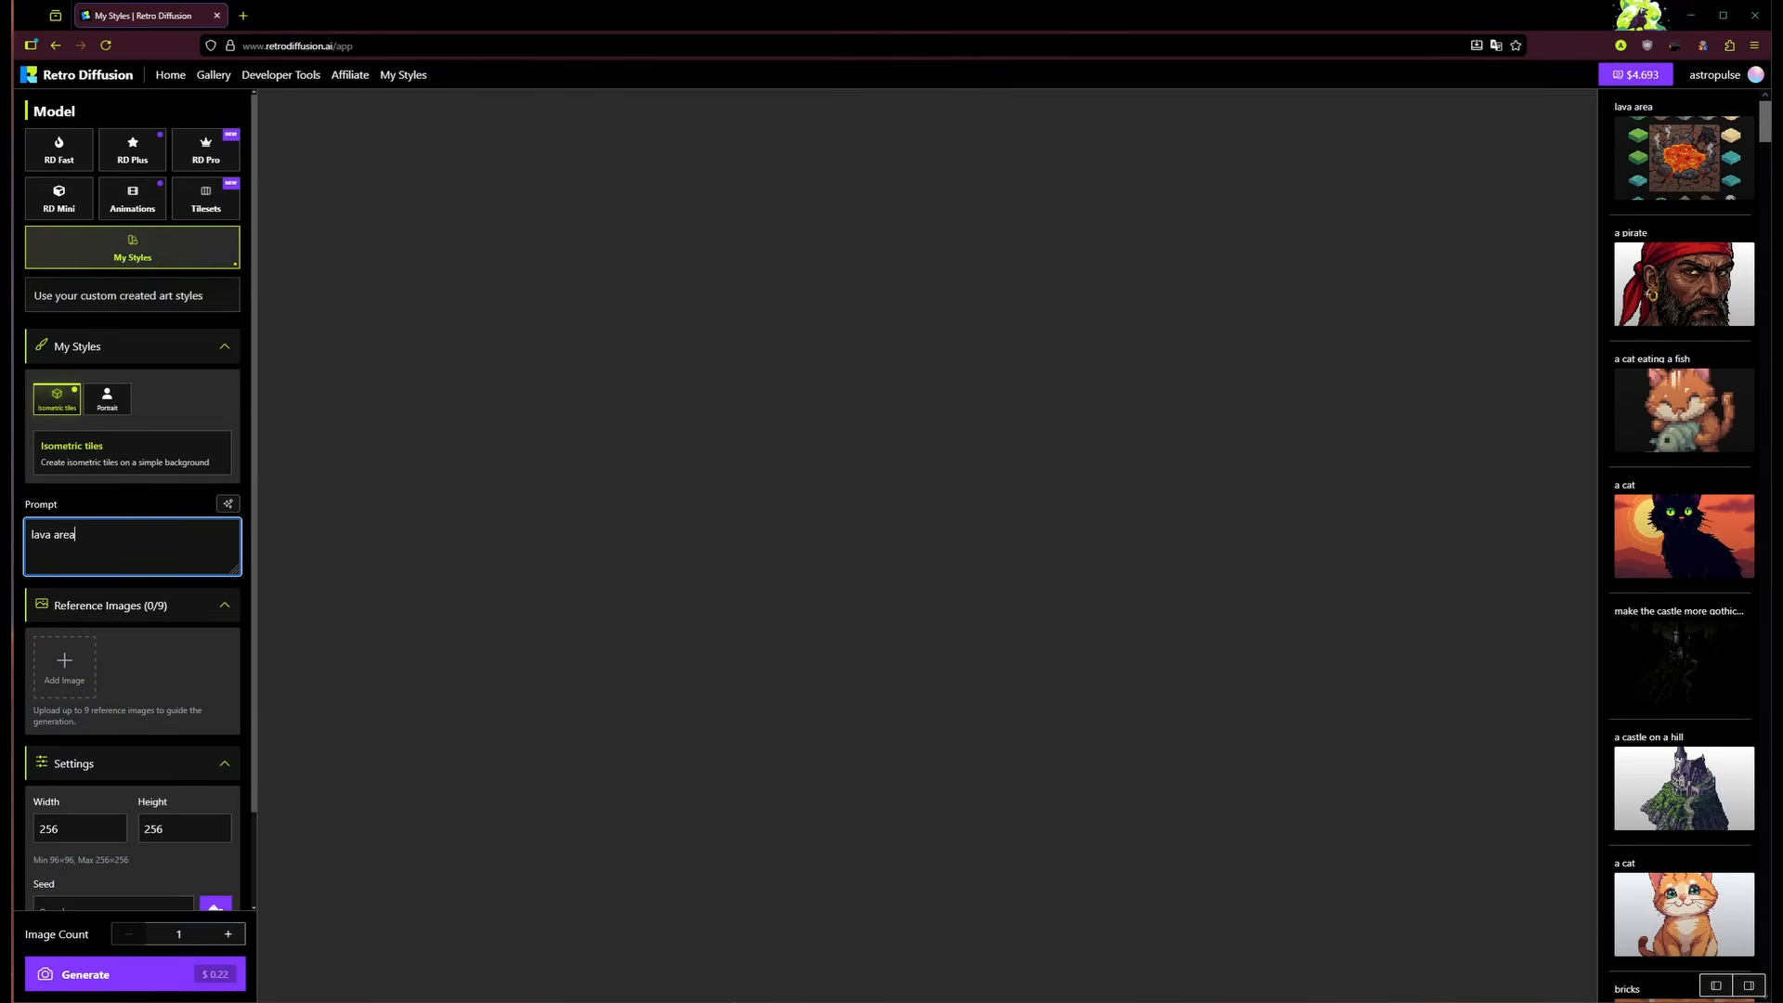
Step: Regenerate 'lava area' with the revised Isometric tiles style, then check the RD Pro and My Styles buttons
click(85, 974)
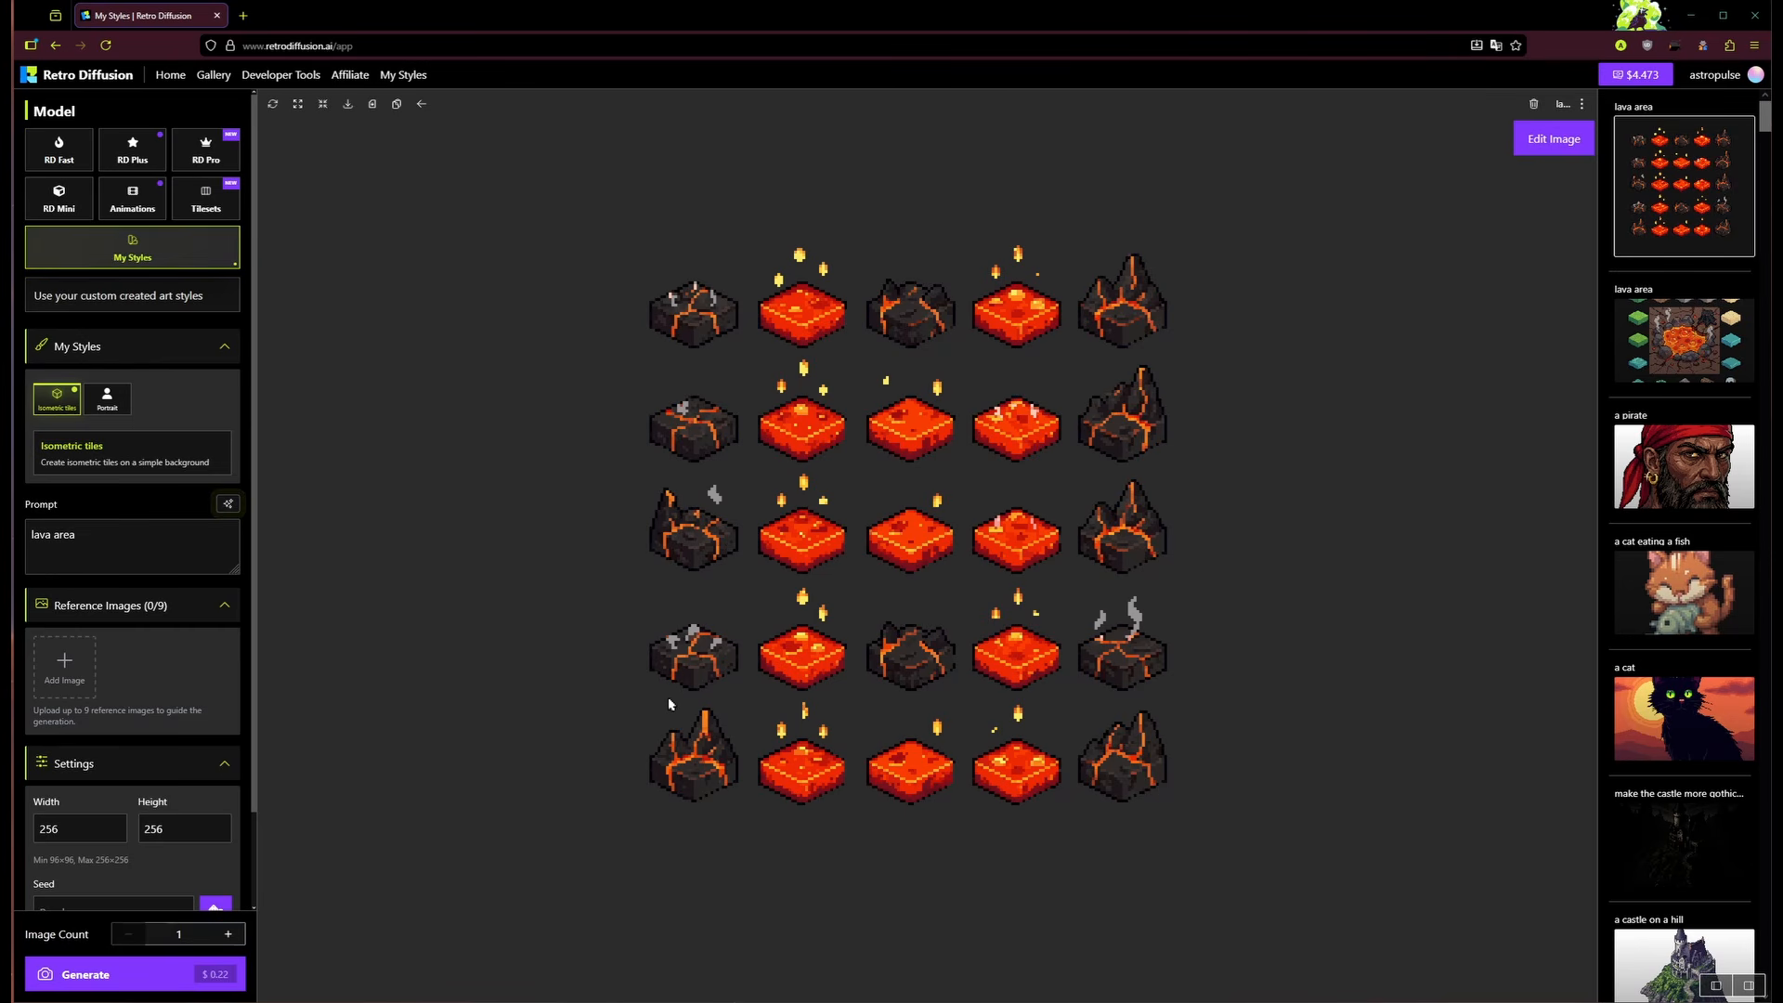
double_click(145, 545)
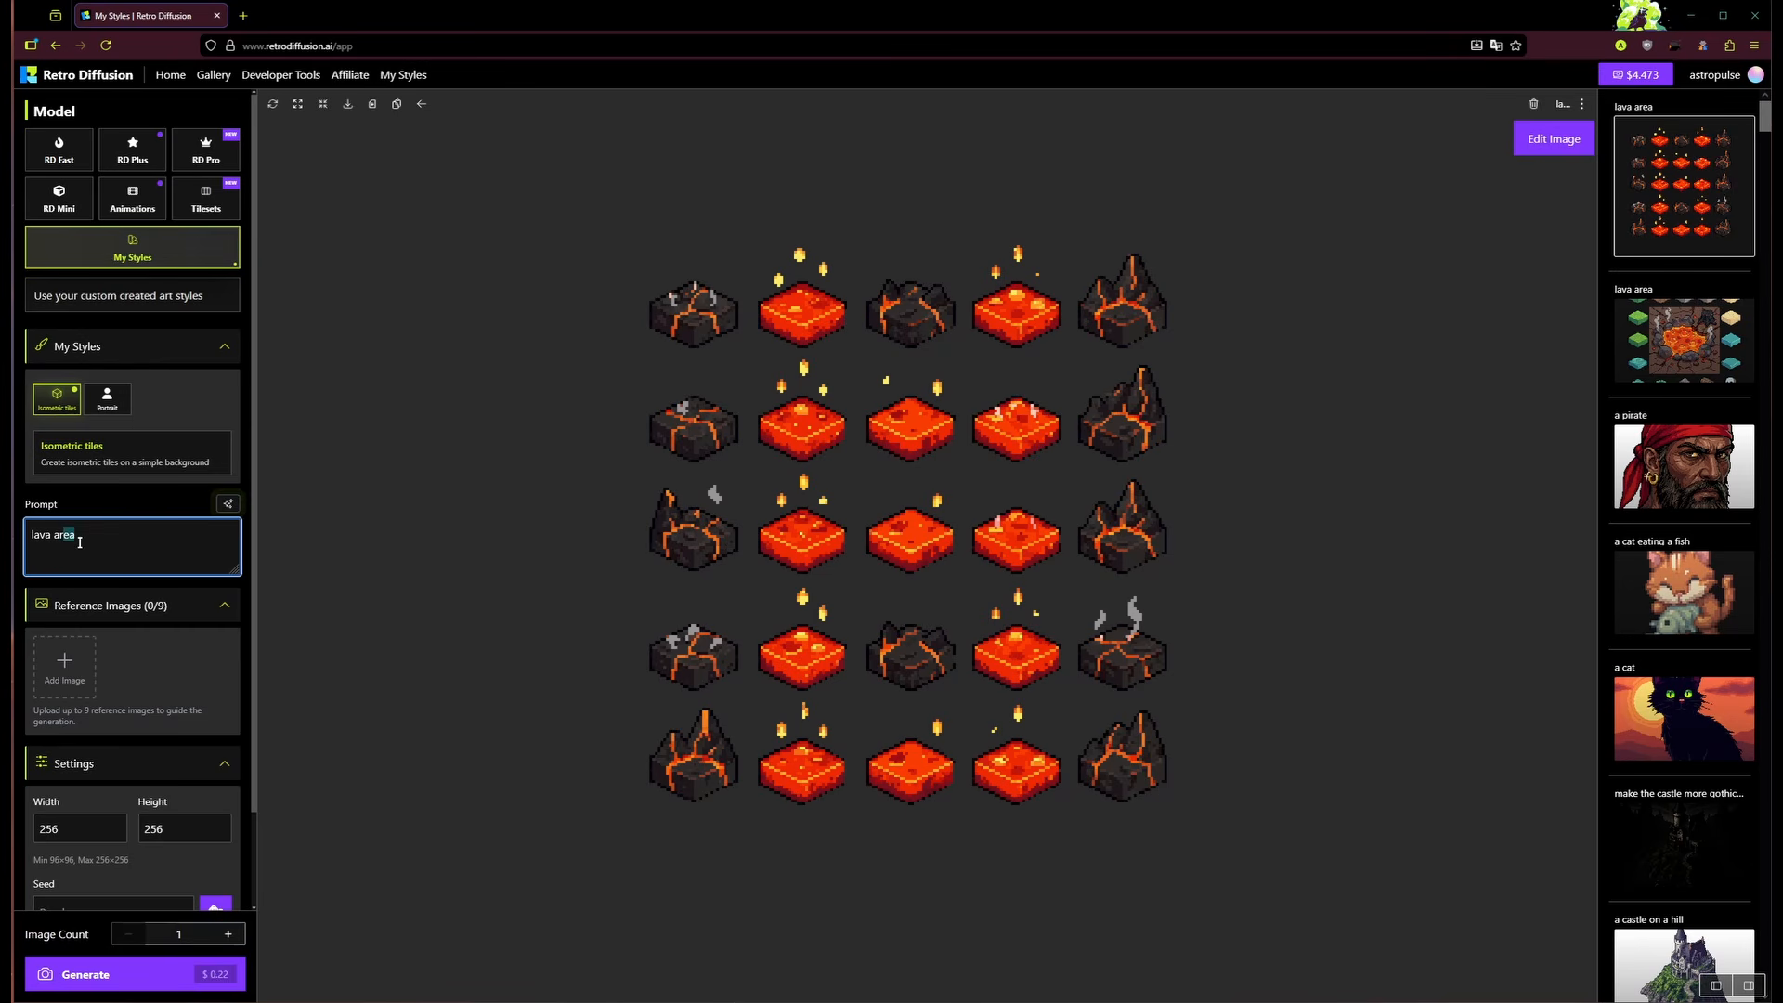
key(ctrl+a)
click(149, 556)
click(195, 160)
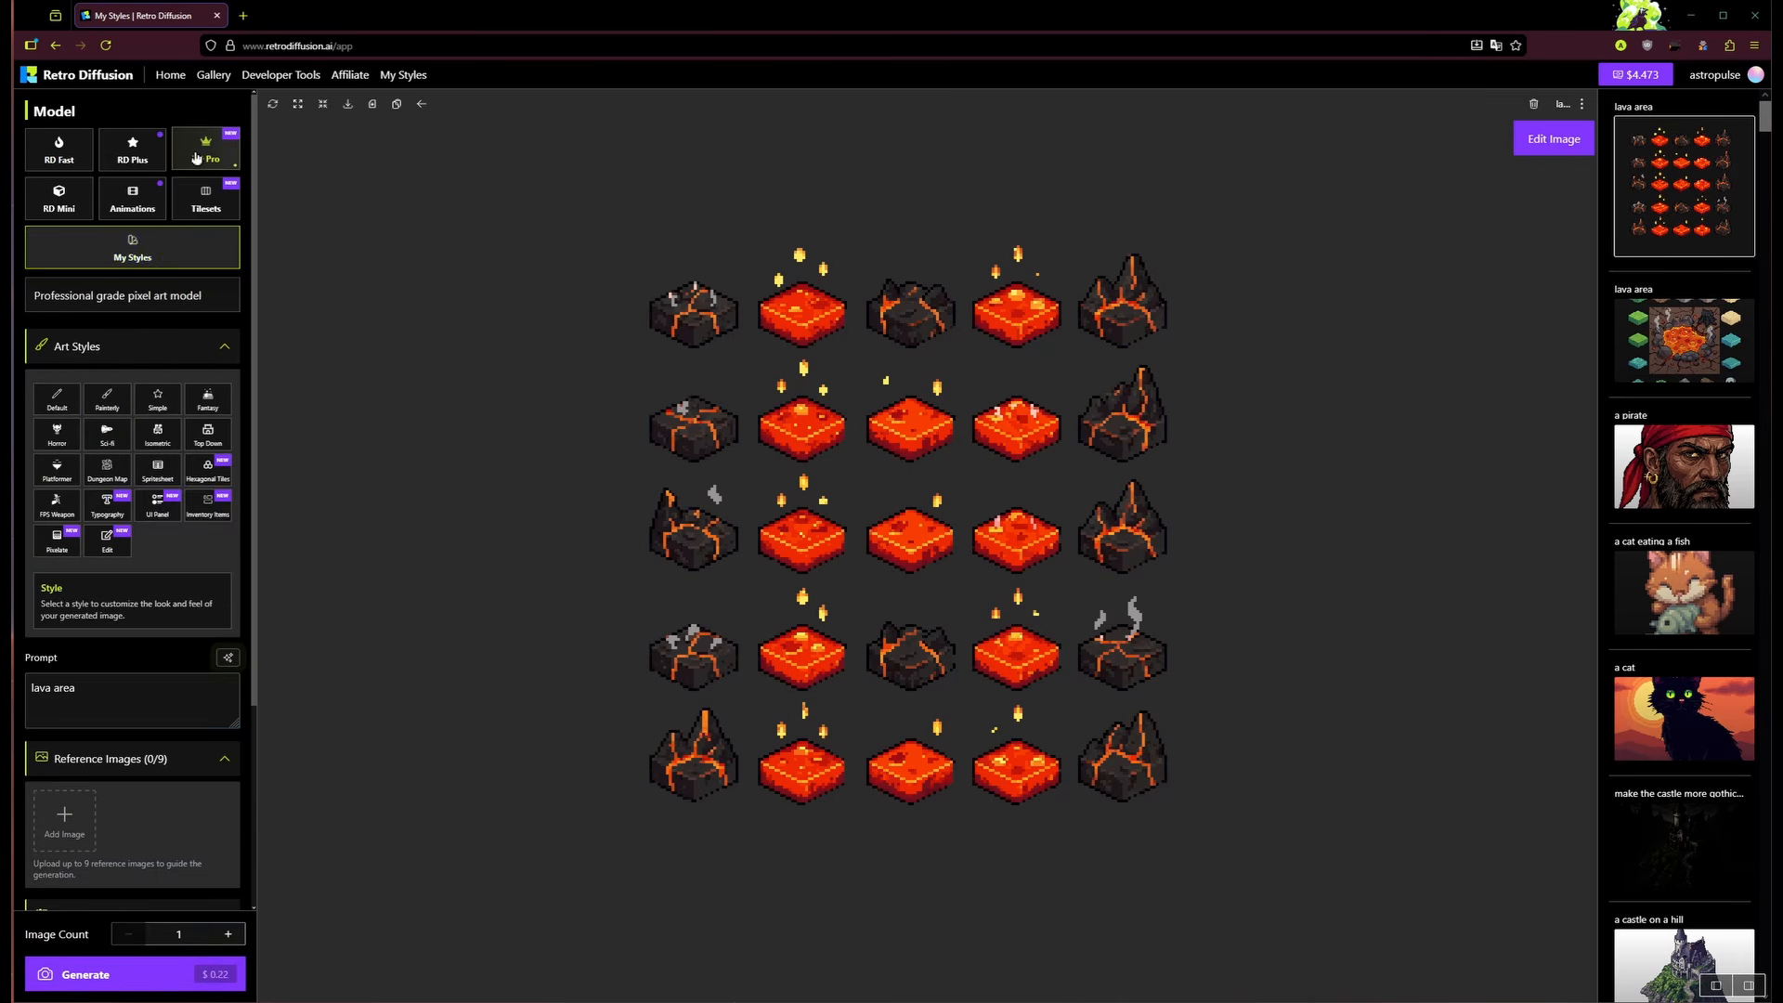
click(116, 257)
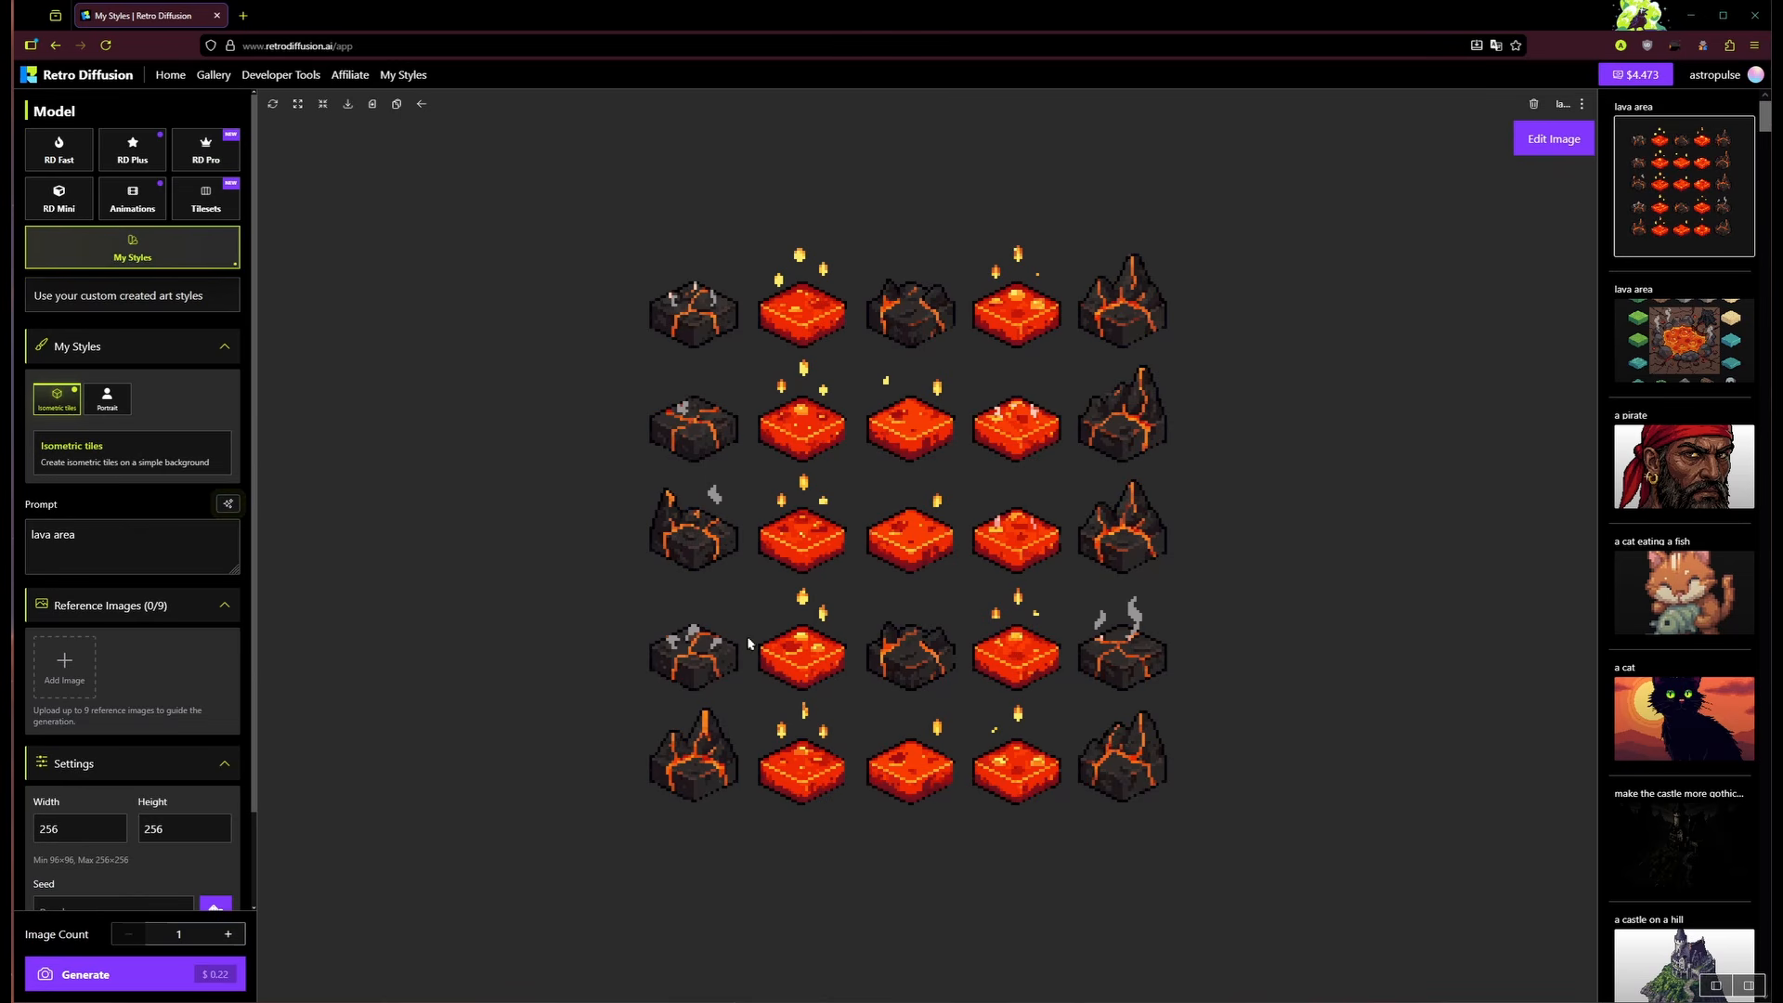